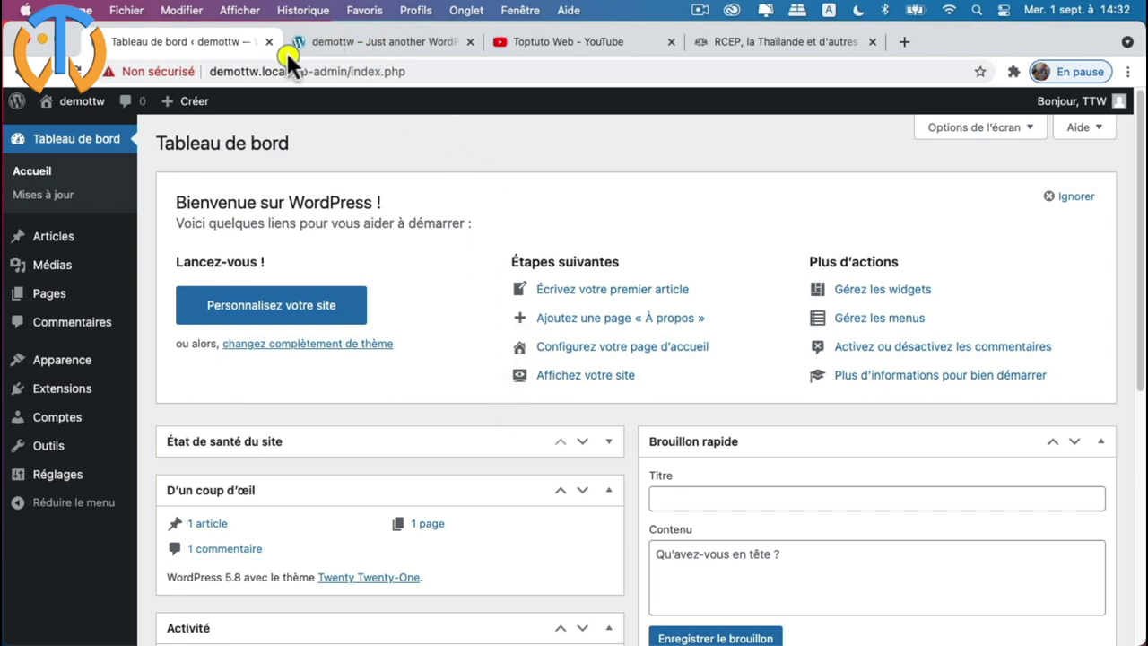
- View the public demottw site, return to the dashboard and open the list of installed themes
click(375, 47)
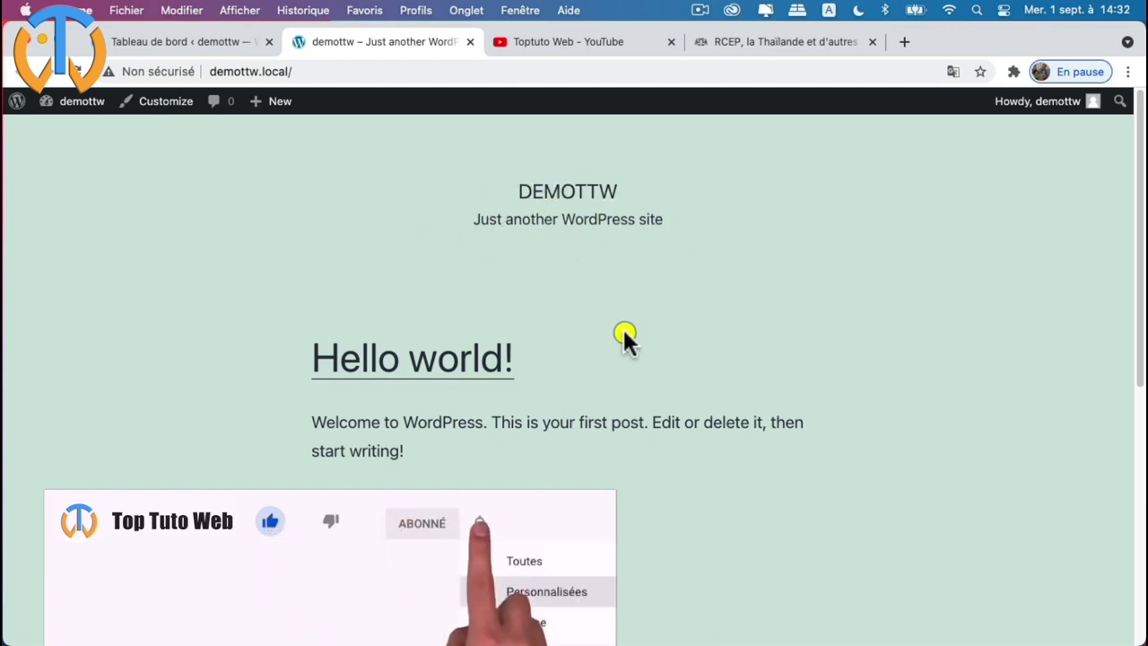
click(174, 39)
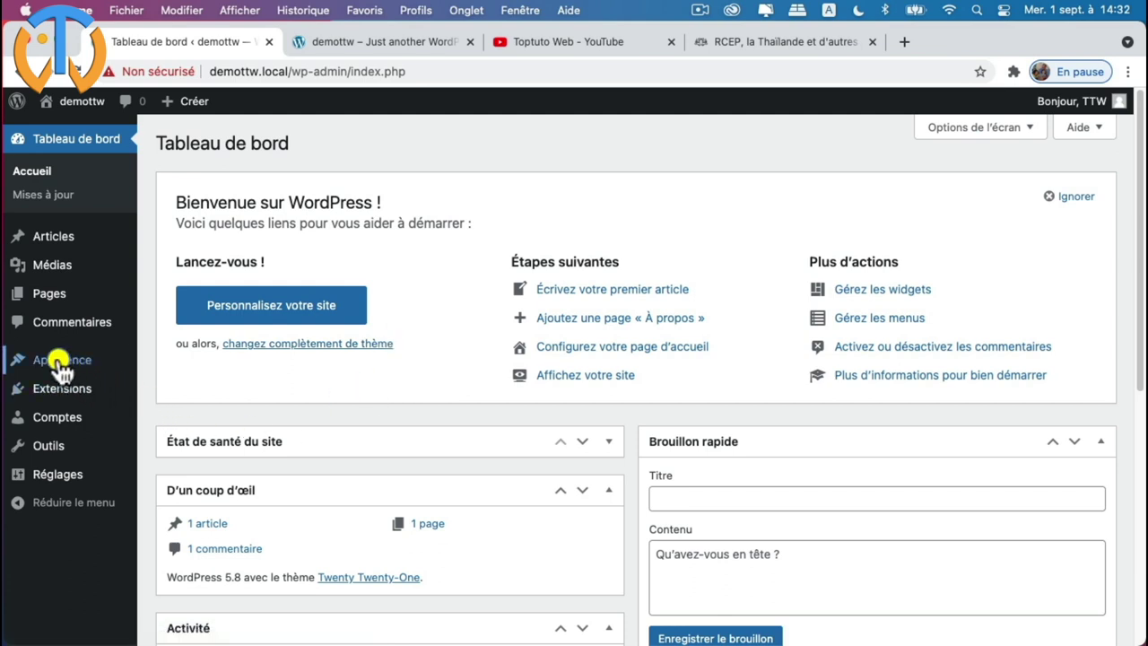
mouse_move(53, 363)
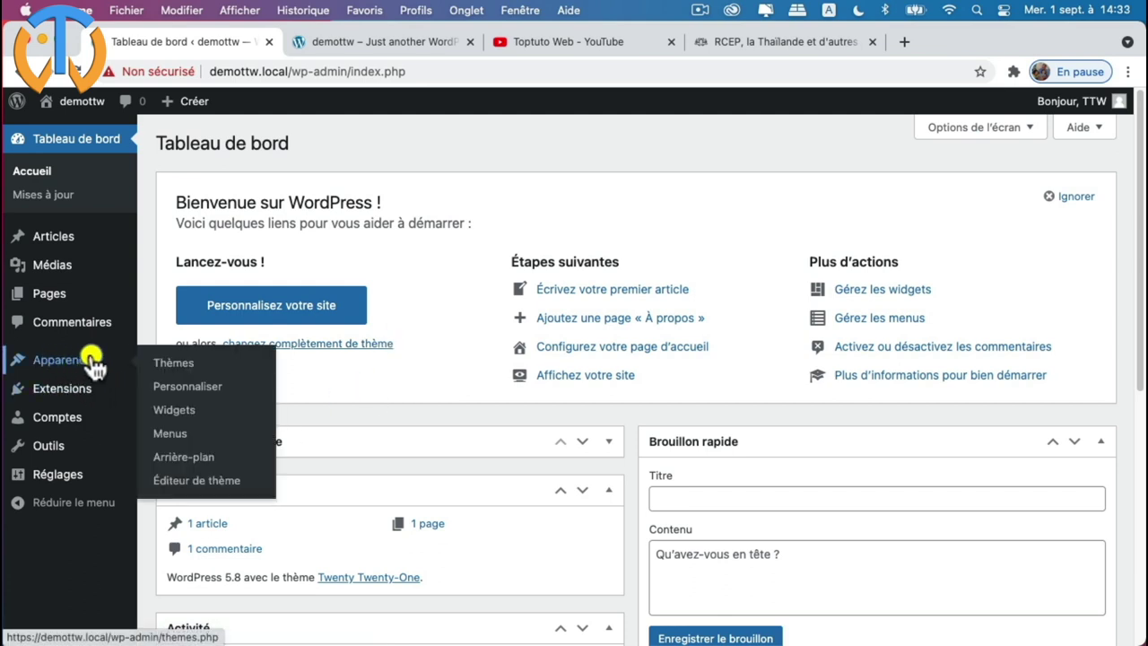
click(187, 363)
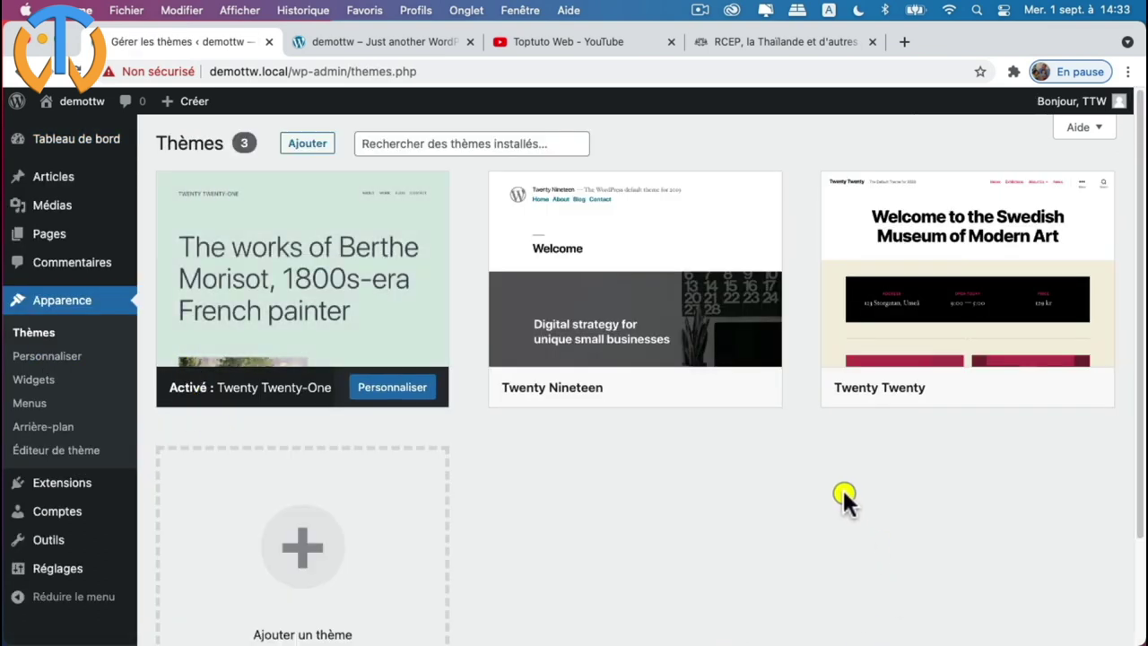
mouse_move(319, 247)
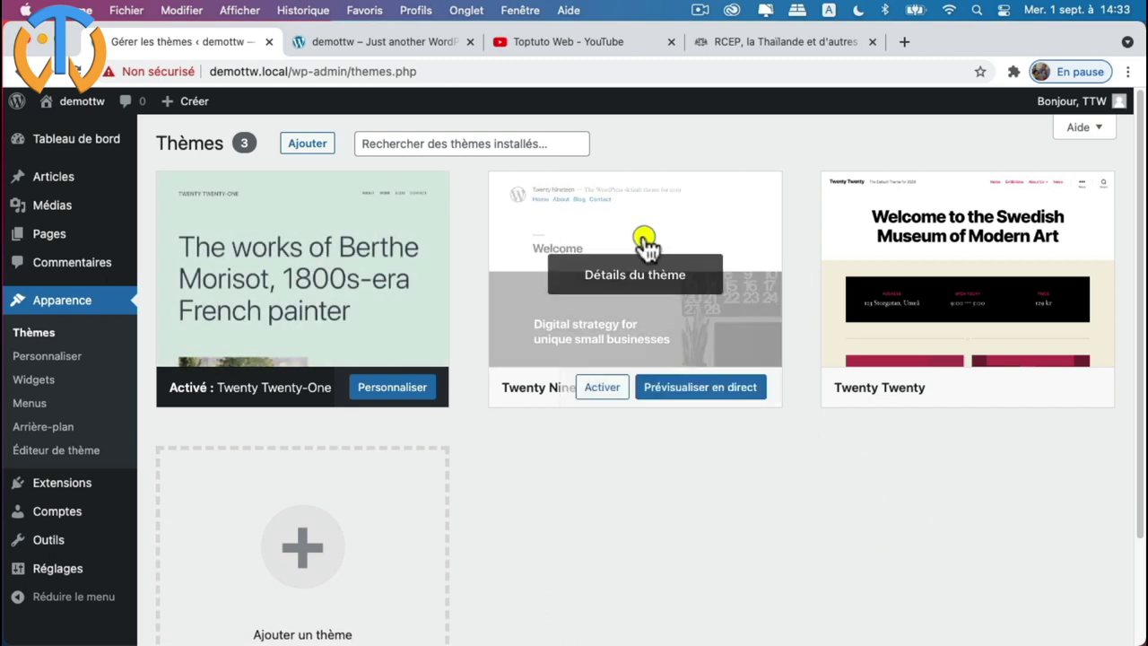
mouse_move(1025, 332)
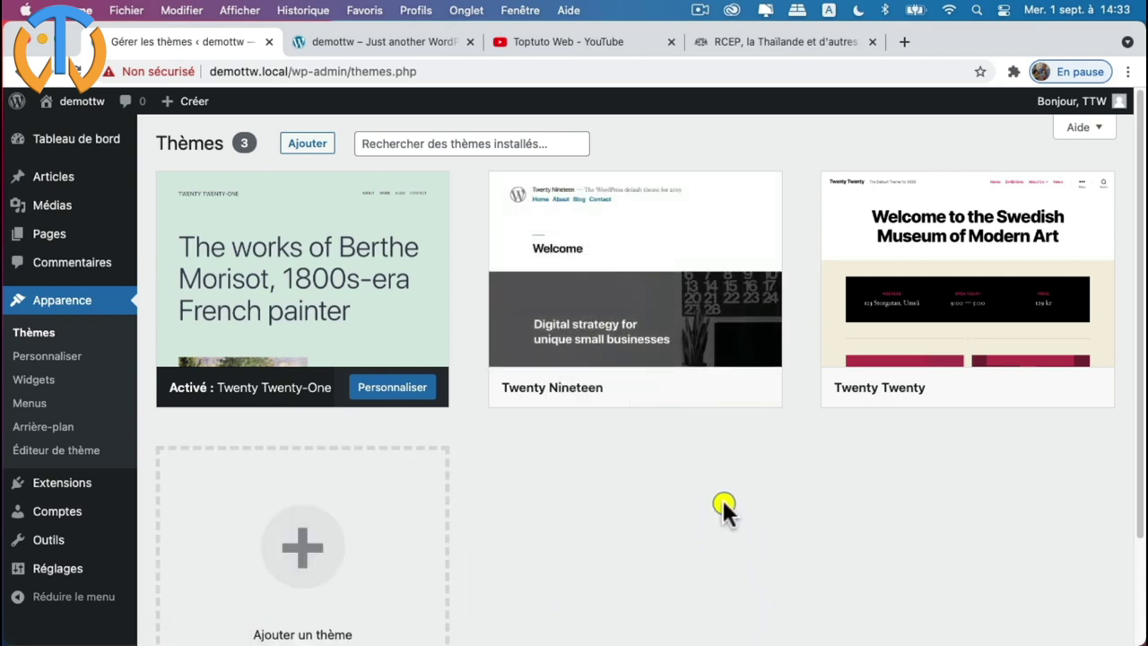
- Check the site's current look and activate the installed Twenty Nineteen theme
click(366, 40)
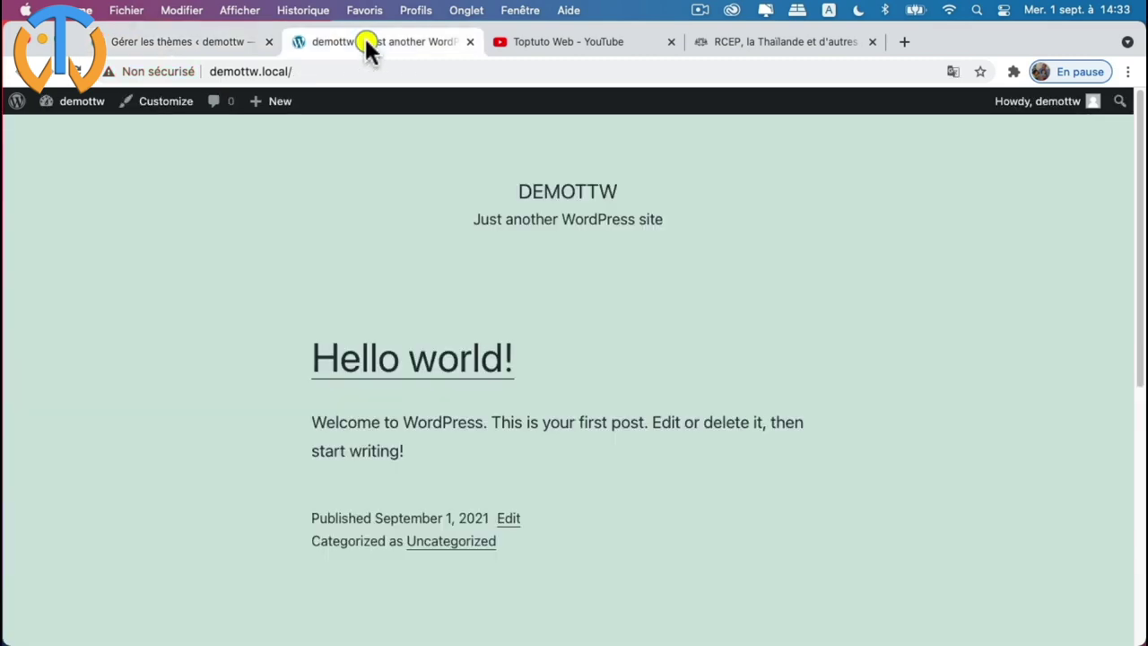
click(210, 43)
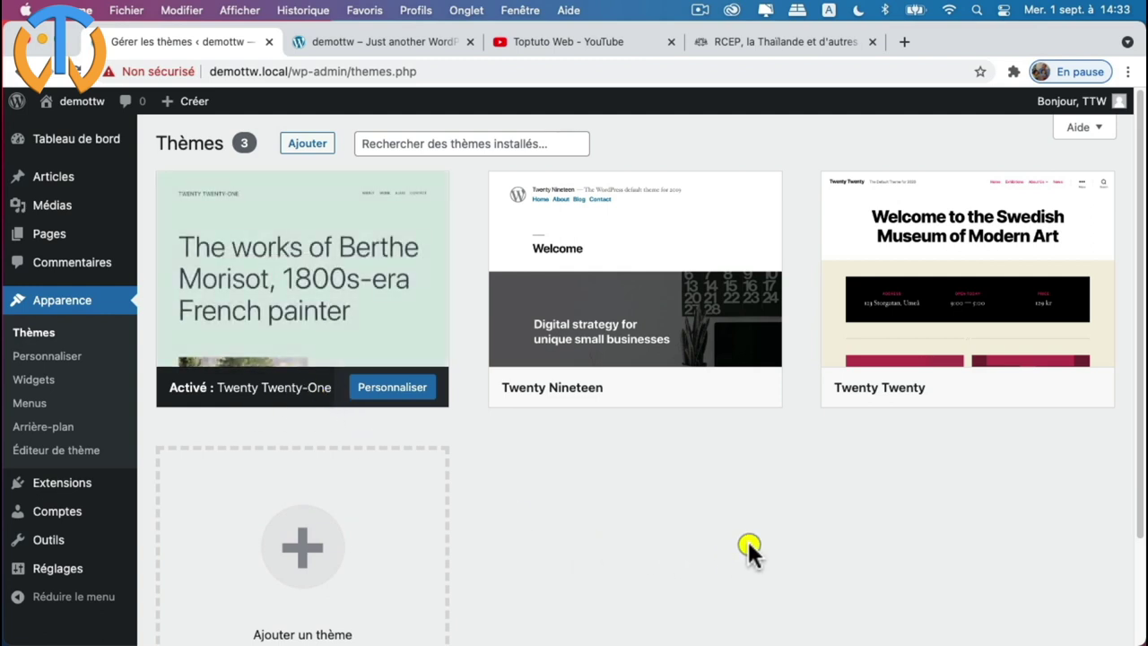
mouse_move(652, 320)
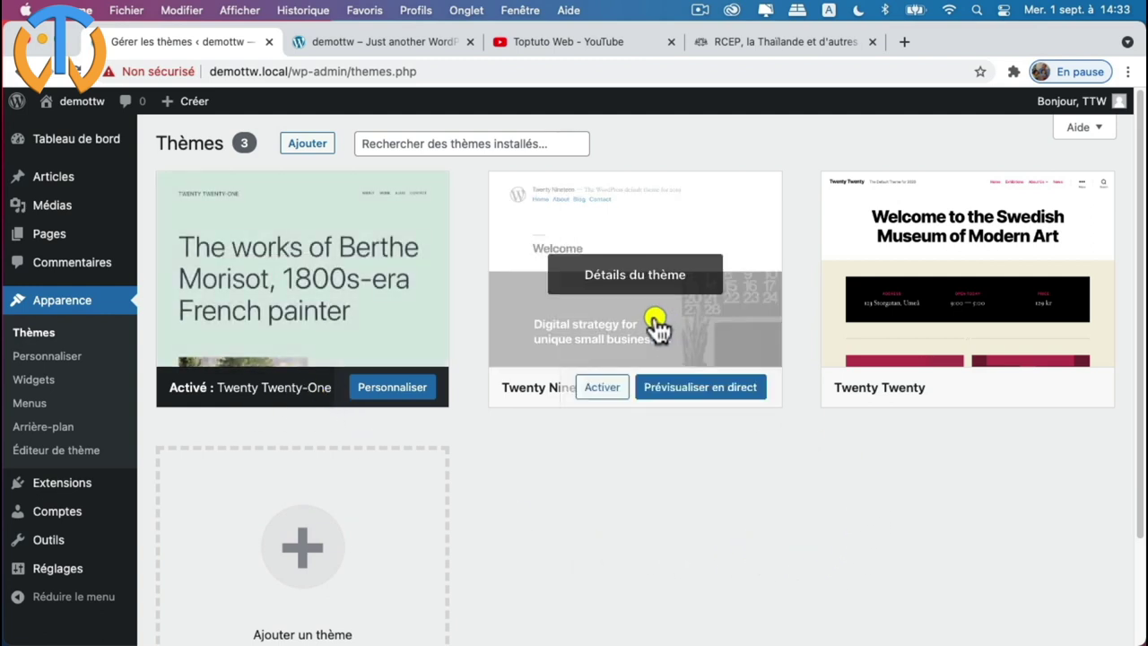
click(598, 390)
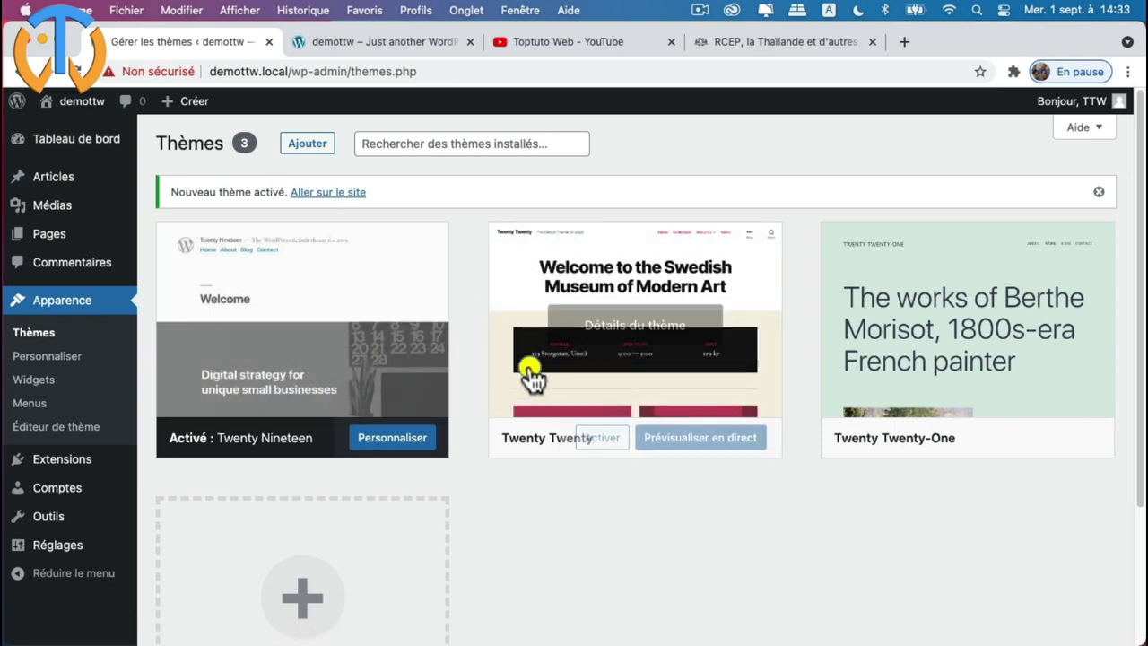
- View the public site with the newly activated theme, dismiss the translation offer and return to theme management
click(358, 41)
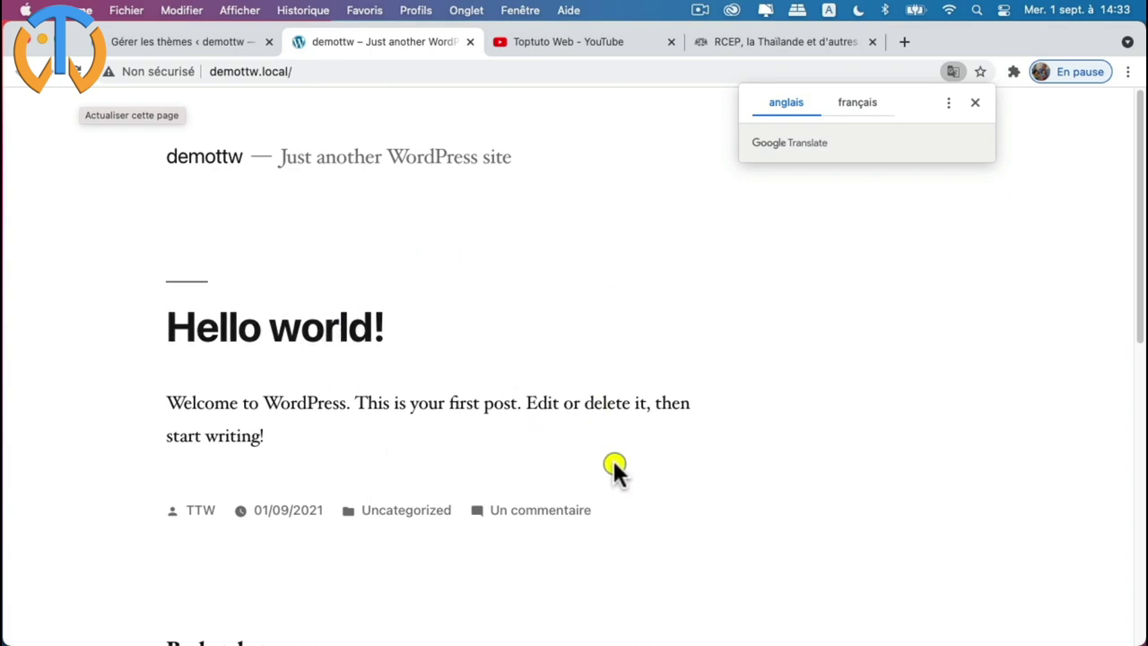
click(974, 100)
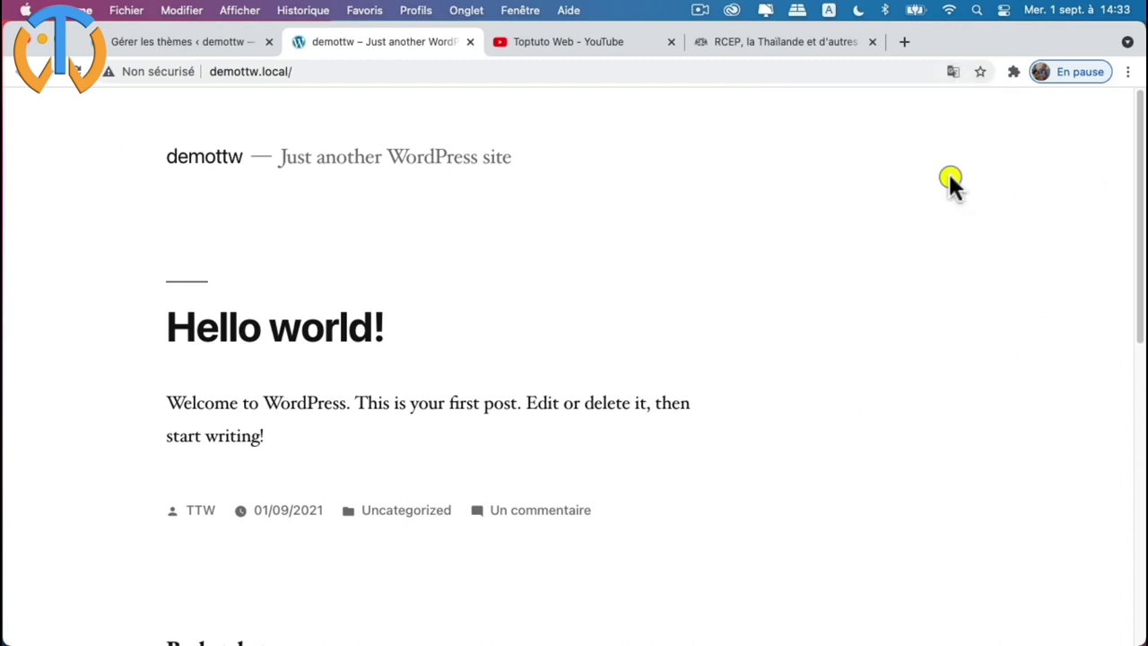
click(163, 40)
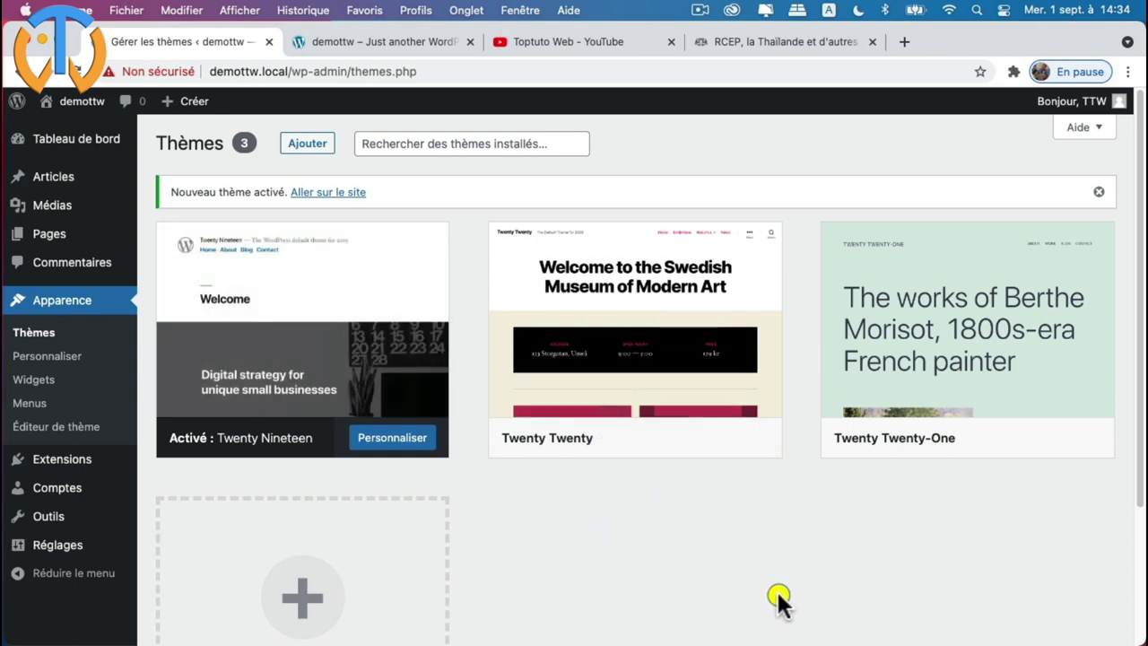
- Open the catalogue for adding themes and browse the popular themes and the latest ones
click(312, 152)
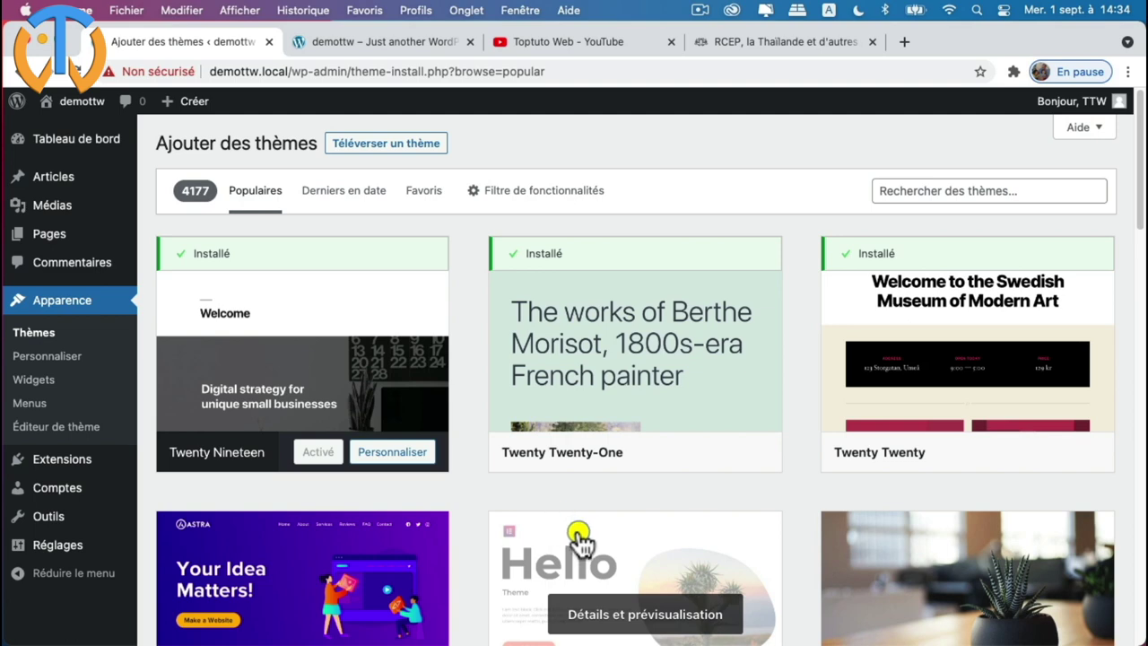
scroll(574, 537, down, 1)
scroll(574, 537, up, 1)
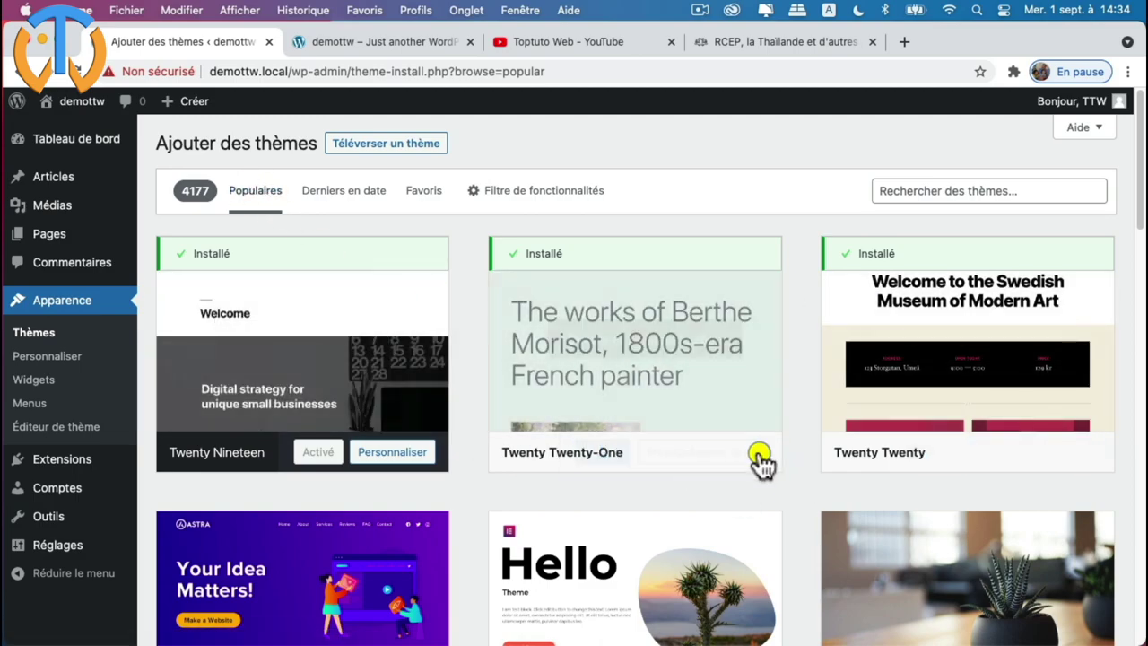
scroll(758, 471, down, 5)
scroll(756, 486, down, 20)
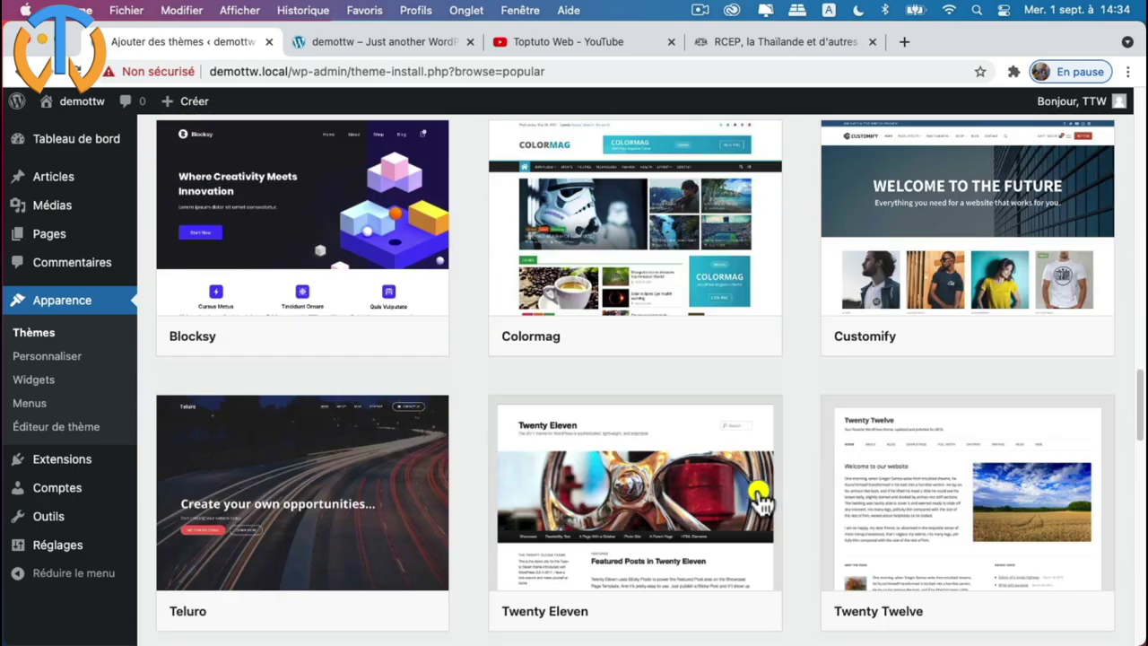
scroll(758, 500, up, 20)
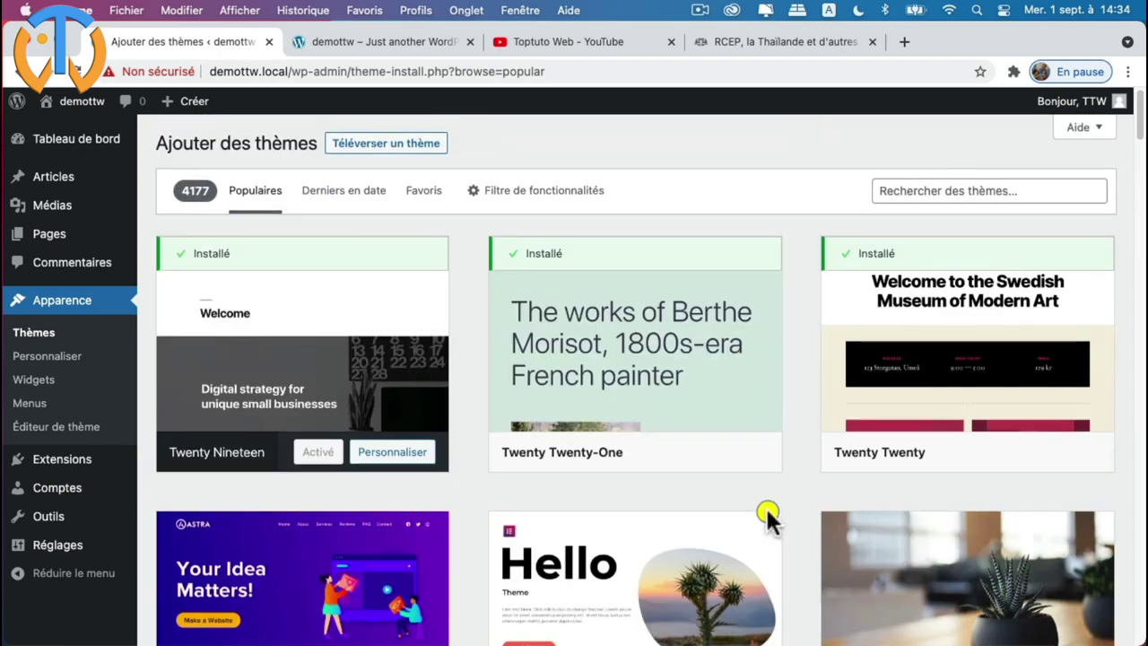
click(351, 192)
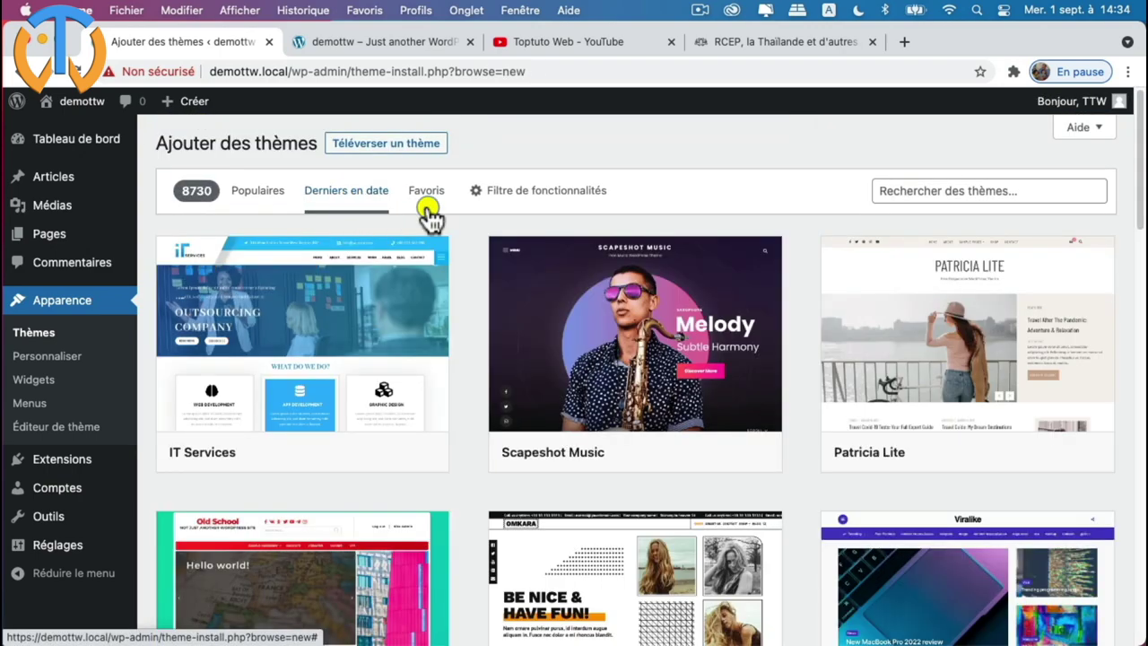
- Review the theme feature filters and filter the catalogue by the Blog subject
click(555, 204)
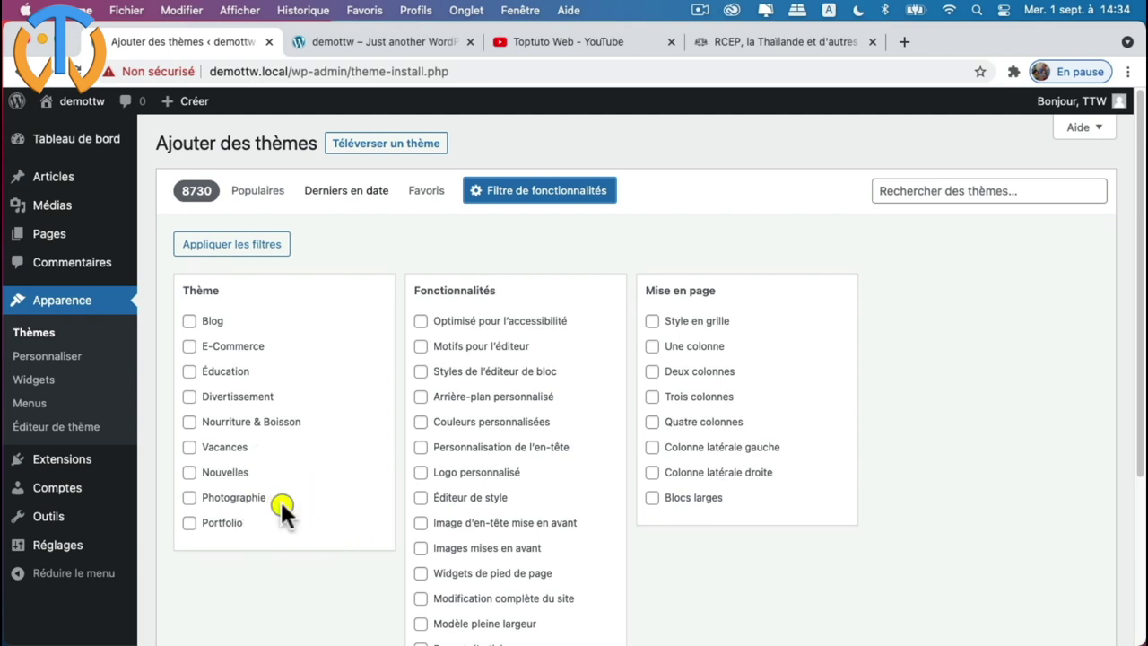
scroll(552, 385, down, 1)
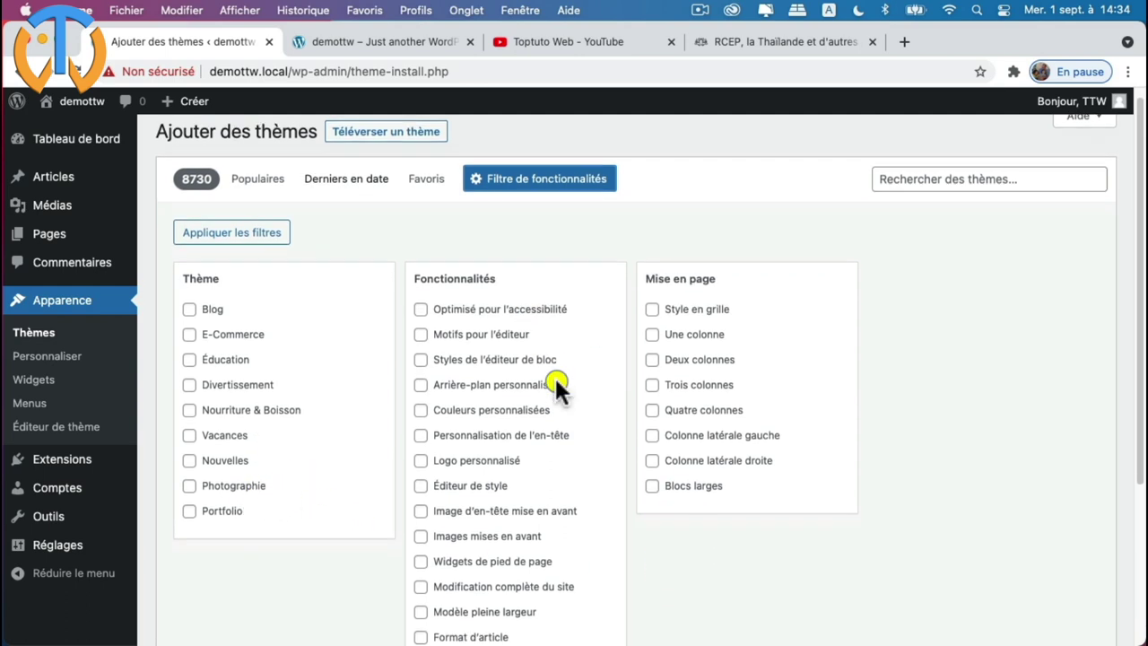
scroll(565, 354, down, 2)
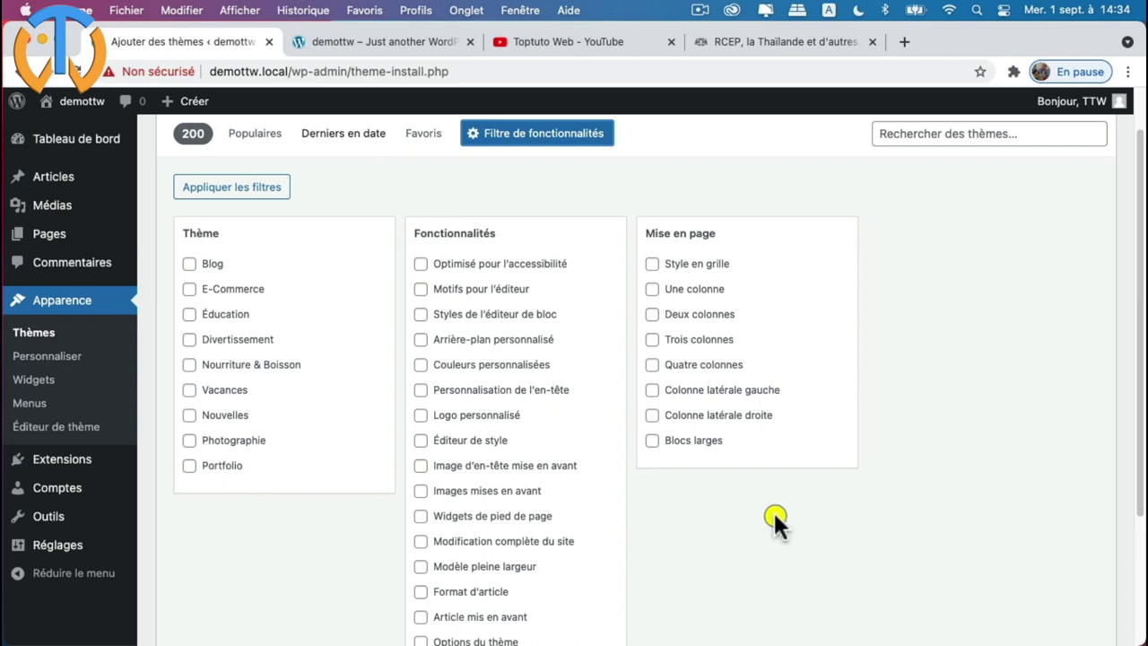
scroll(630, 531, down, 2)
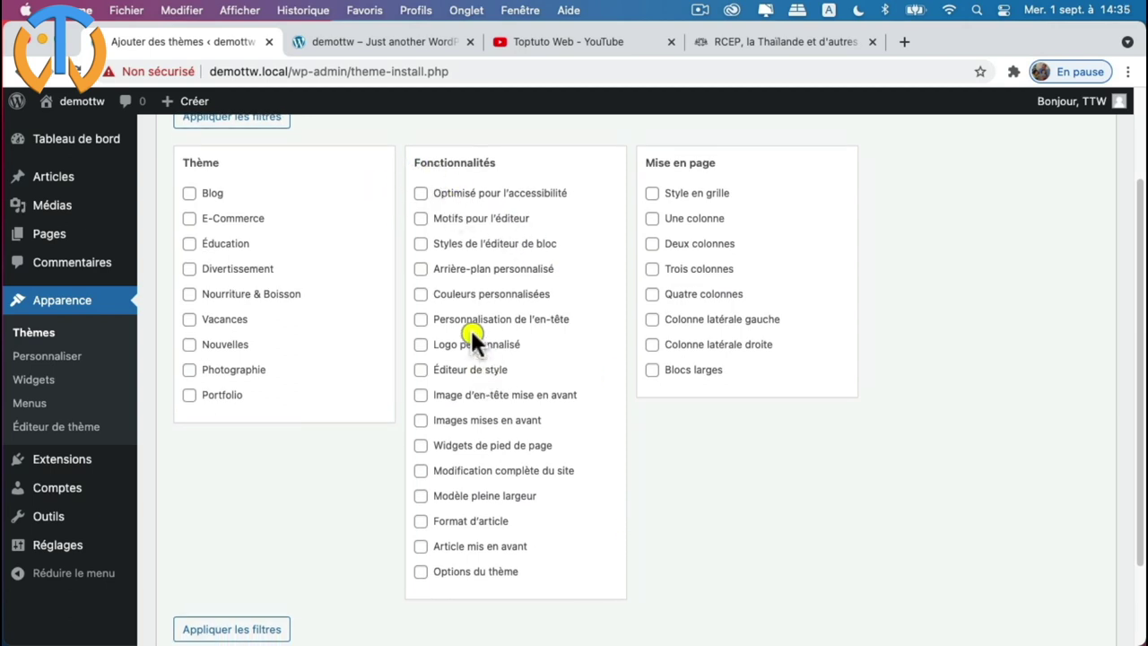
scroll(473, 333, up, 3)
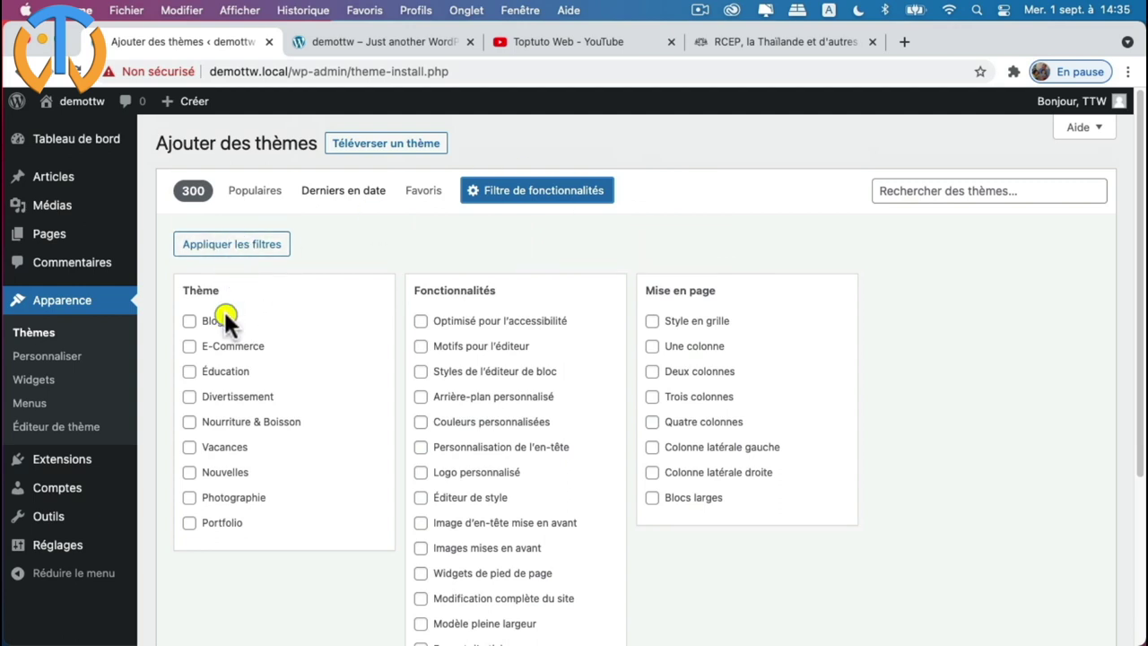
click(189, 321)
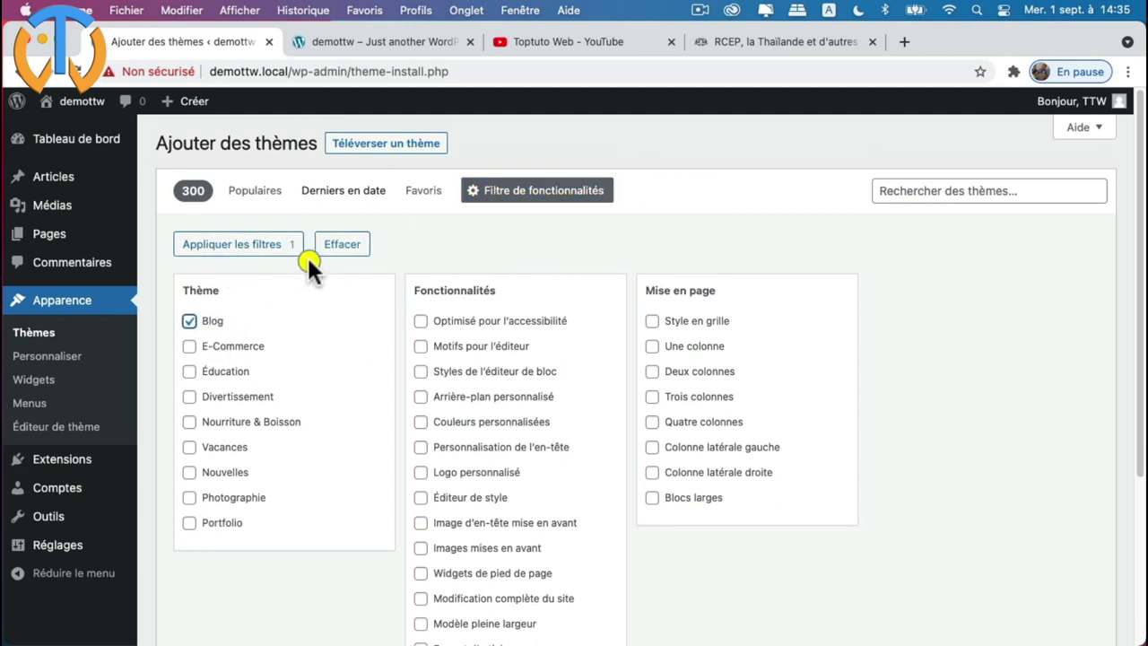
click(249, 245)
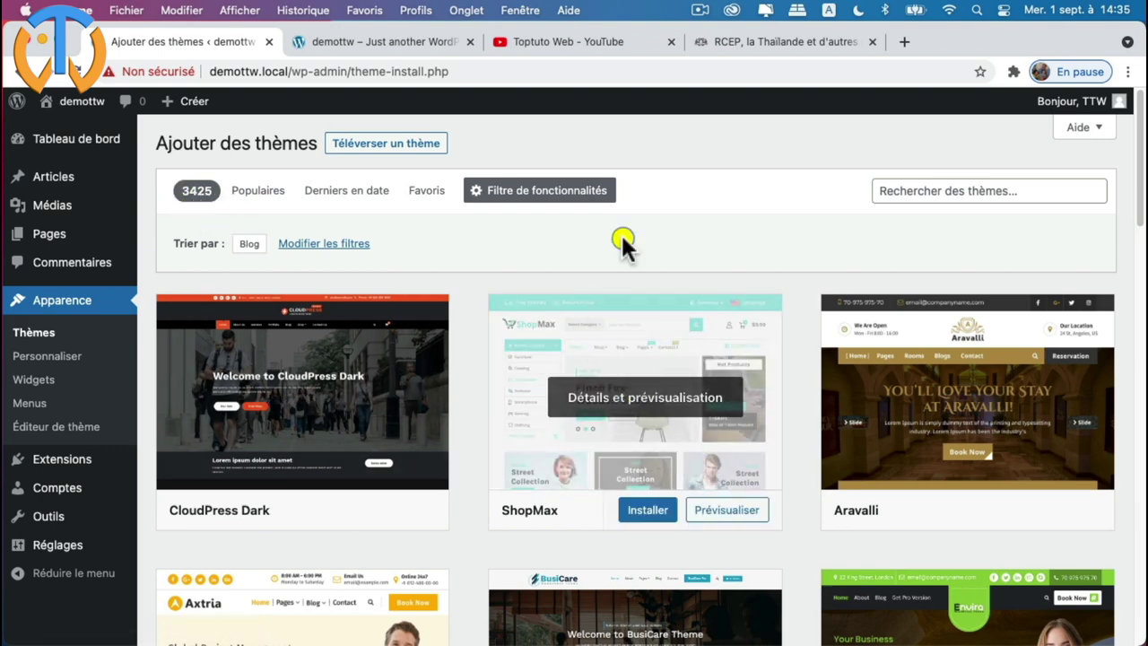
- Search the theme catalogue for "elementor" and browse the matching themes
click(894, 191)
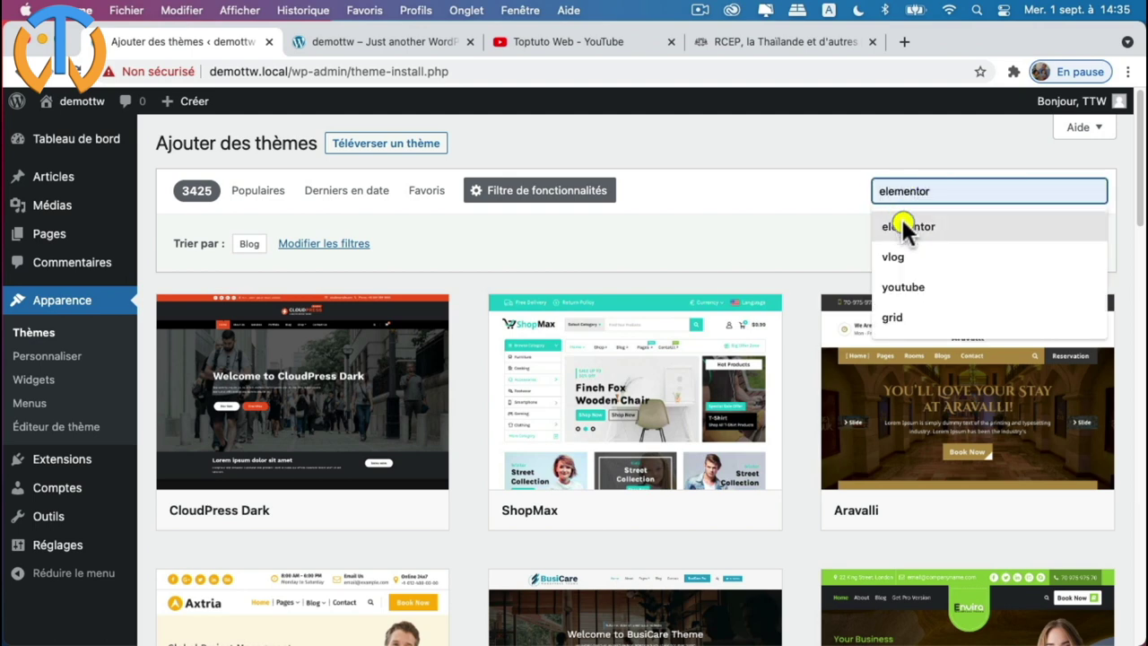
click(902, 226)
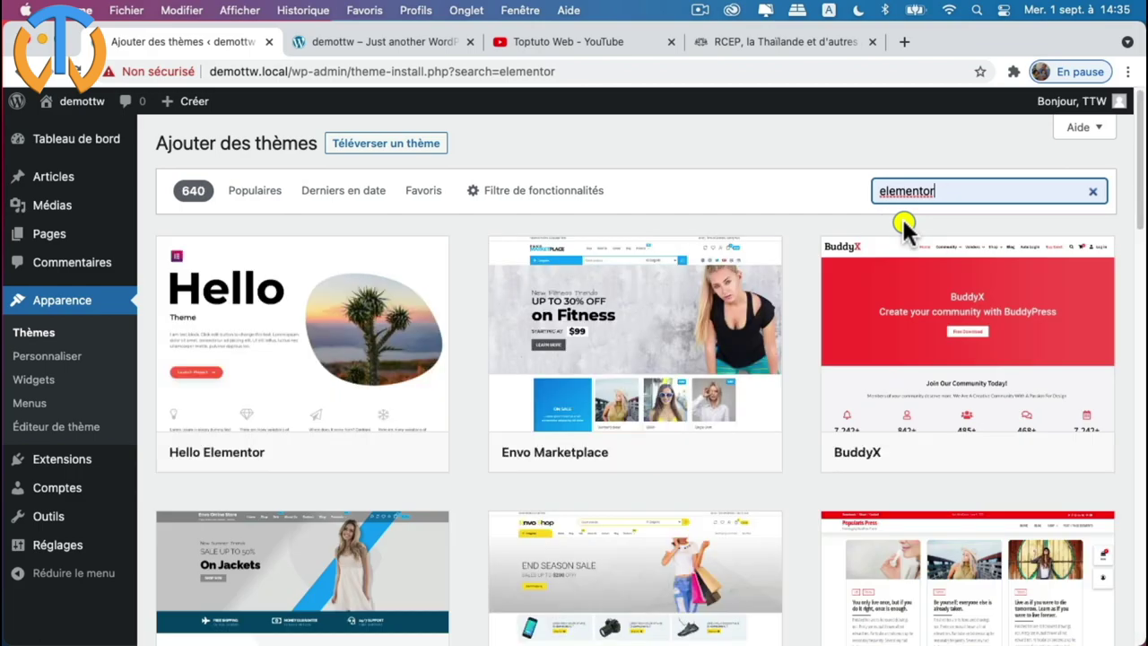
mouse_move(852, 405)
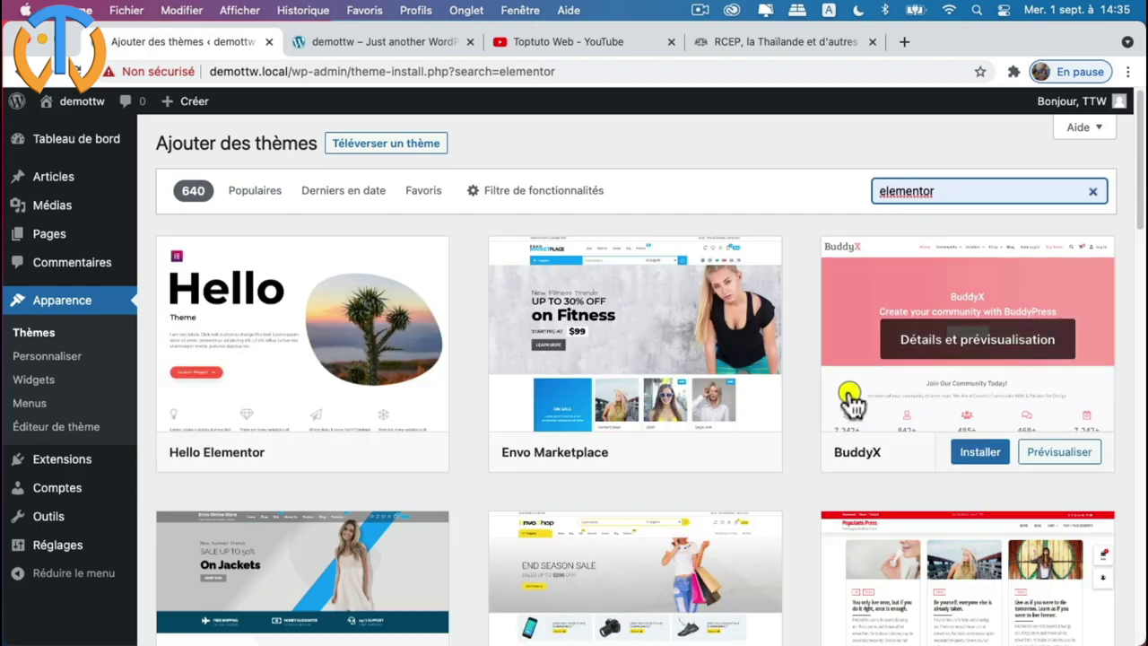
scroll(812, 429, down, 10)
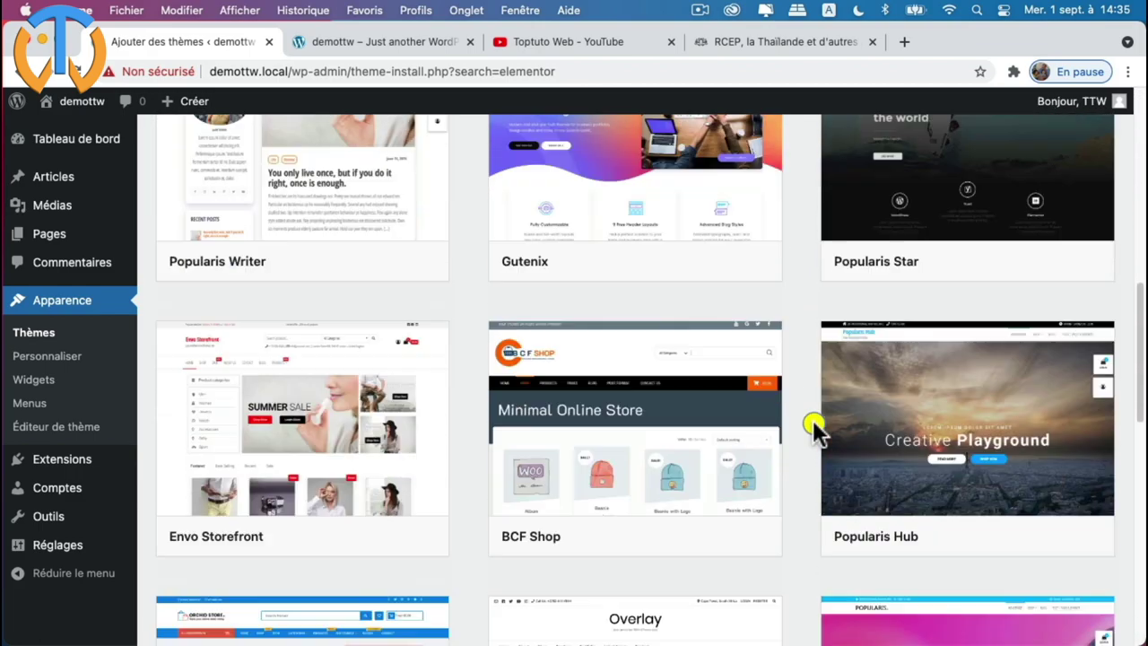
scroll(813, 428, down, 20)
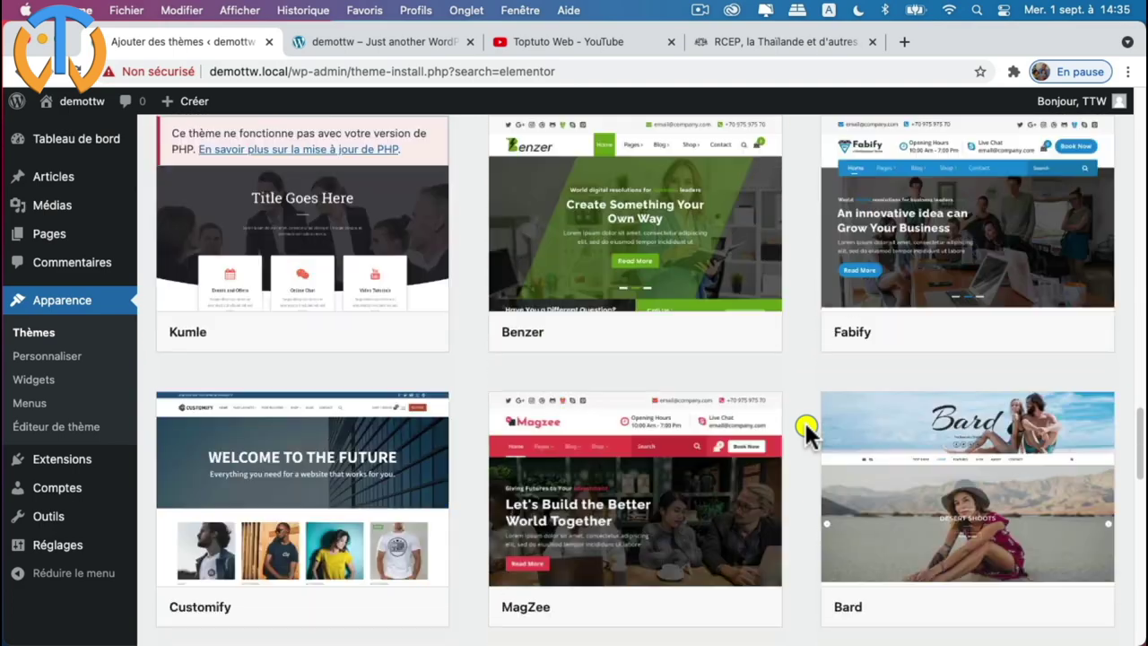
scroll(805, 430, up, 20)
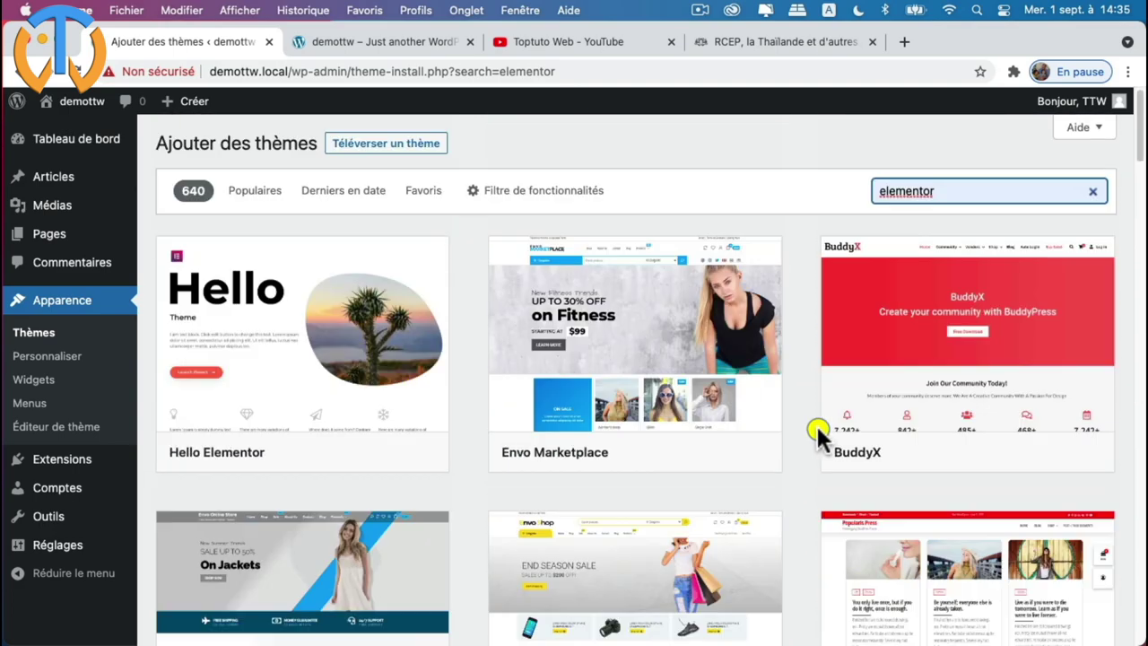
- Open the details and preview of the Hello Elementor theme and look through its sample page
mouse_move(385, 361)
mouse_move(348, 359)
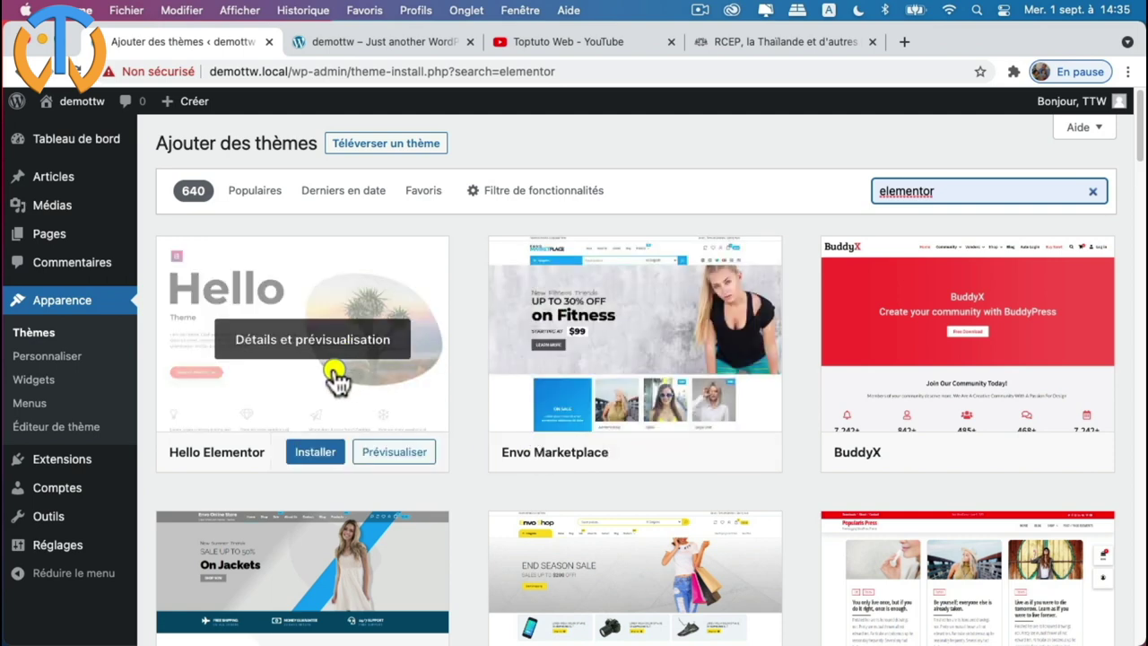
click(296, 341)
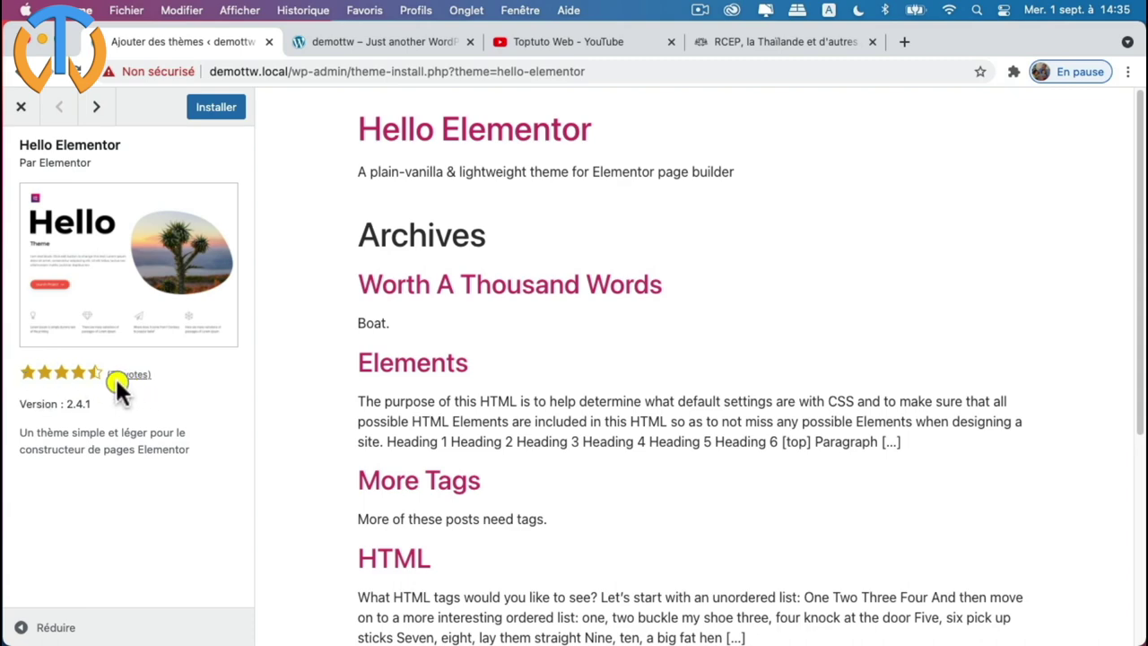
scroll(627, 256, down, 5)
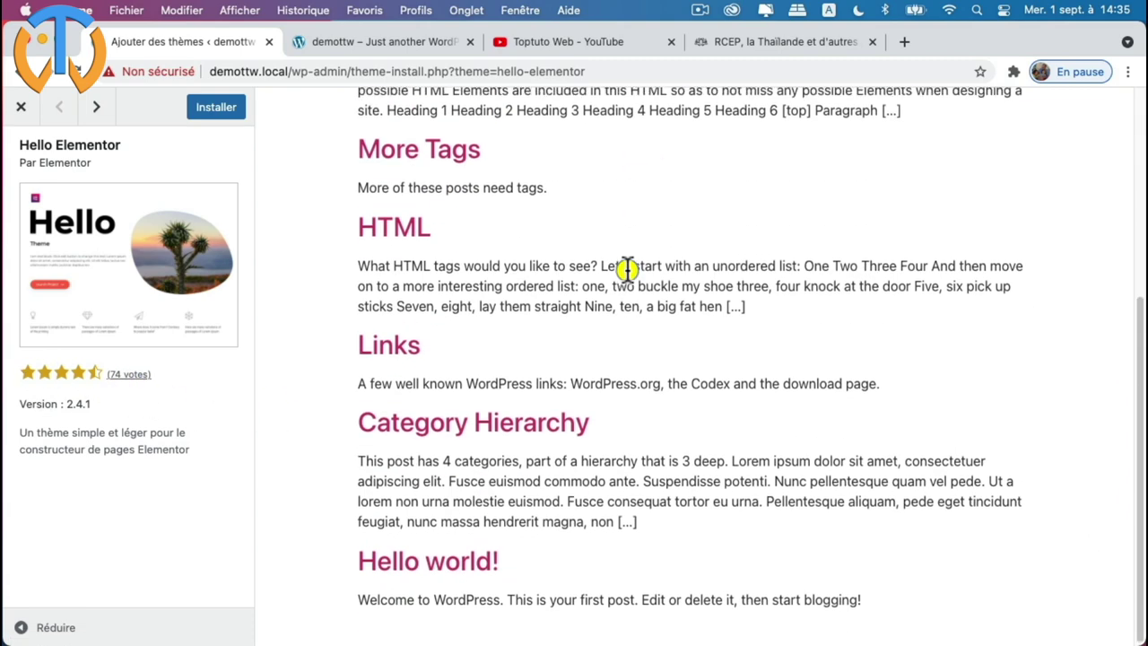
scroll(646, 273, up, 5)
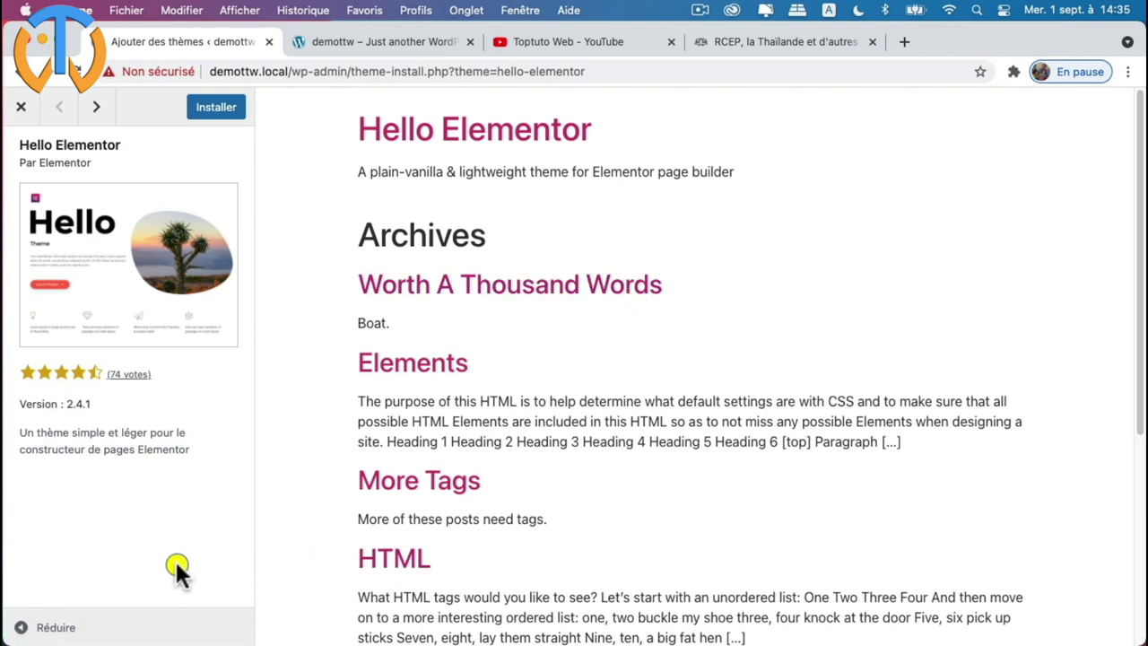
- Browse the previews of the themes following Hello Elementor up to Envo Storefront, read its description, and close the preview
click(98, 108)
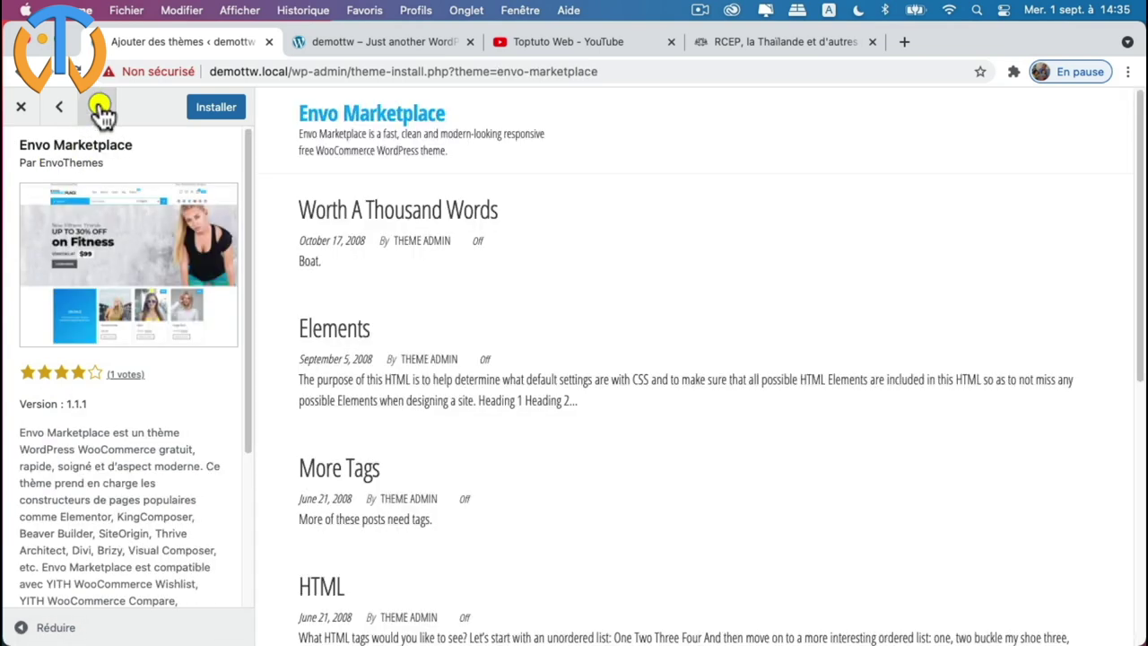
click(98, 108)
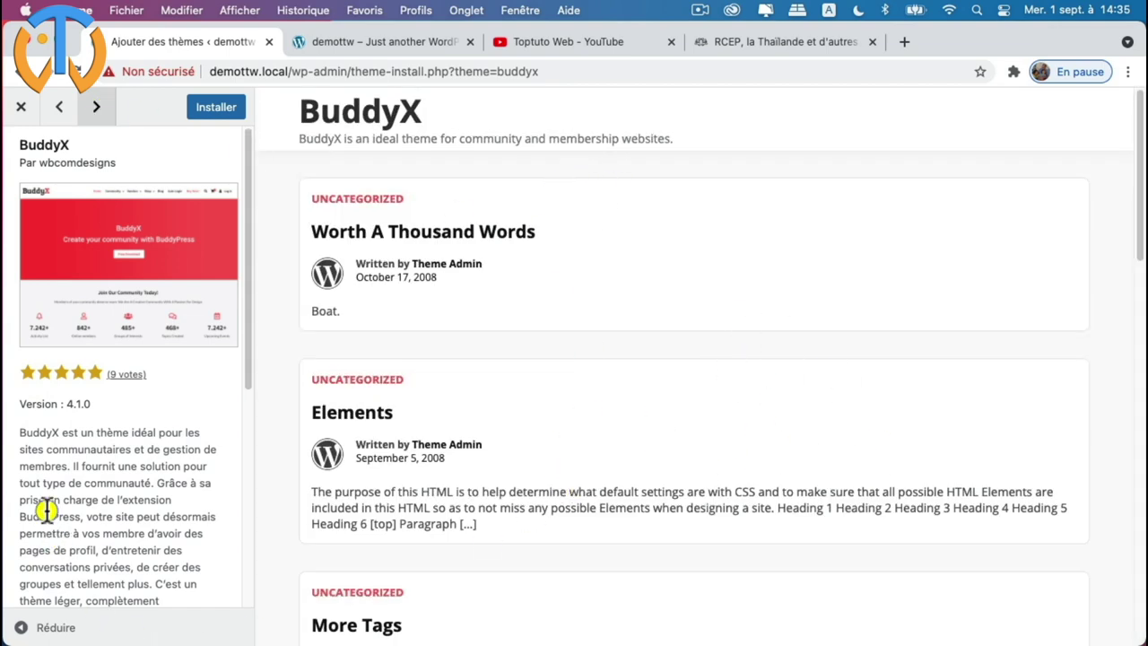
click(96, 108)
click(96, 109)
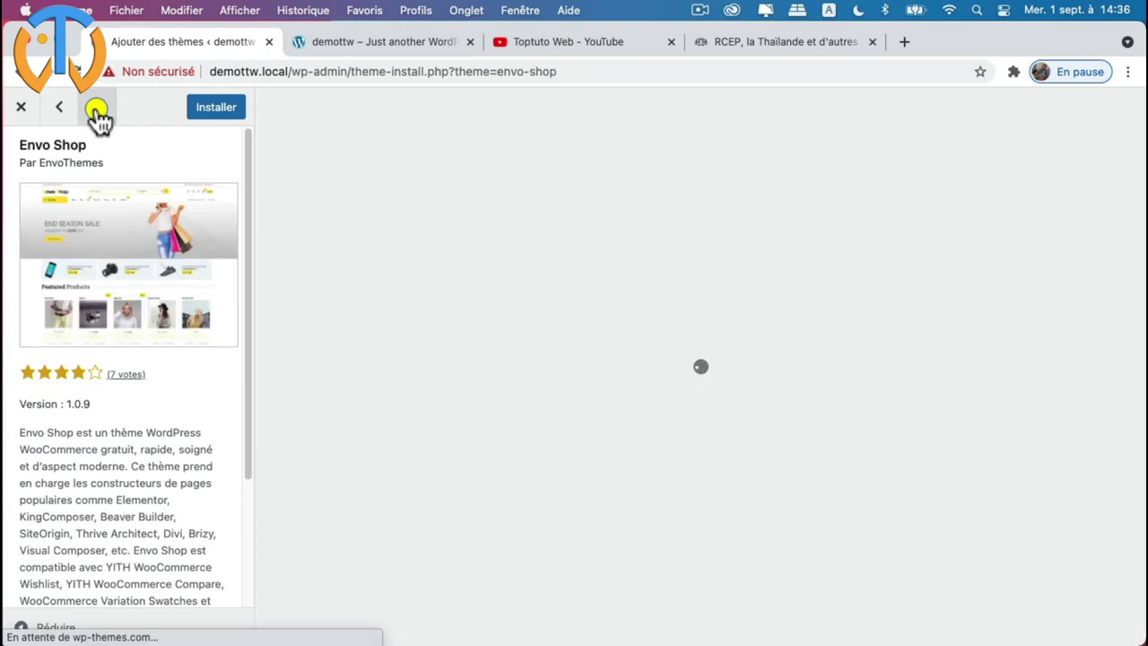
click(96, 108)
click(96, 109)
click(96, 108)
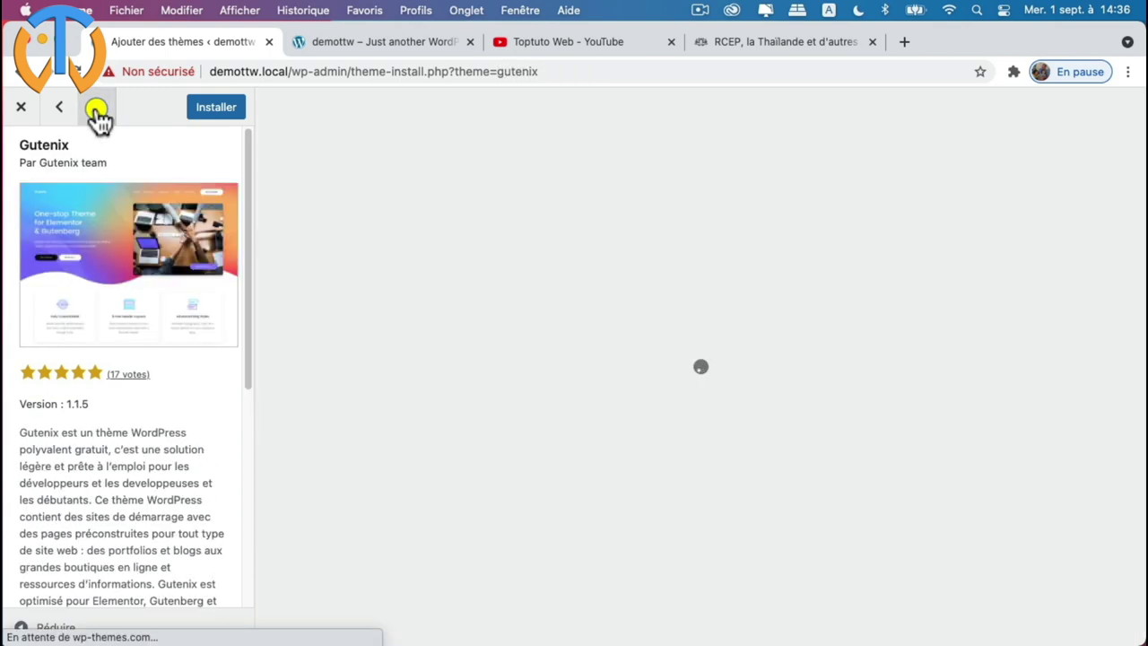
click(96, 108)
click(96, 109)
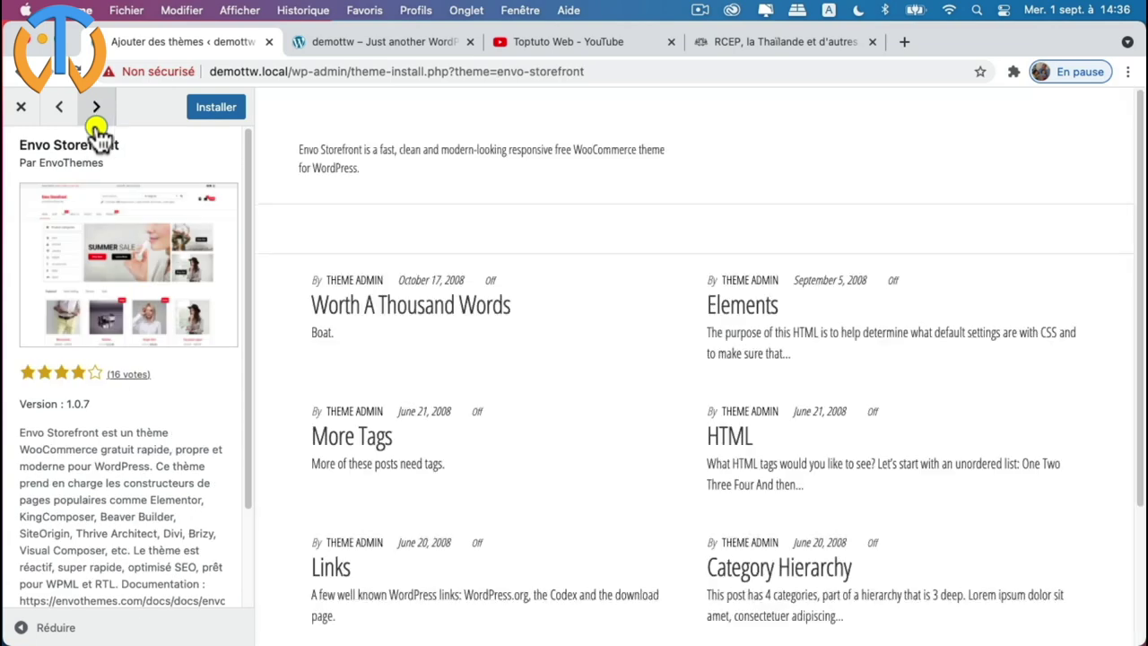
scroll(134, 403, down, 3)
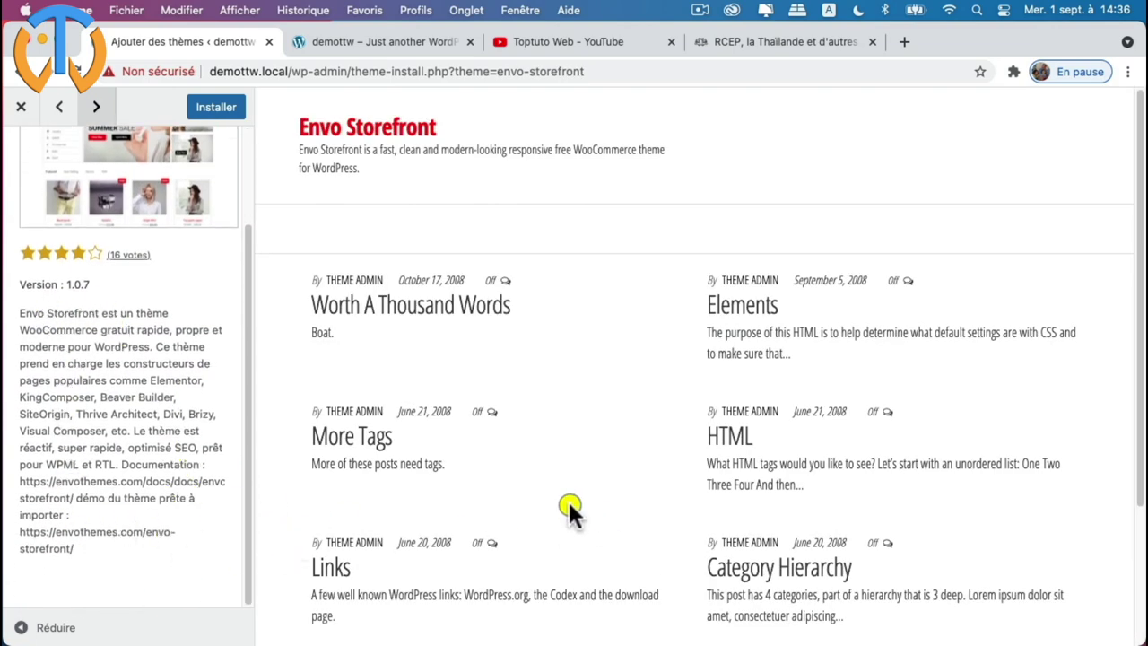
scroll(184, 296, up, 3)
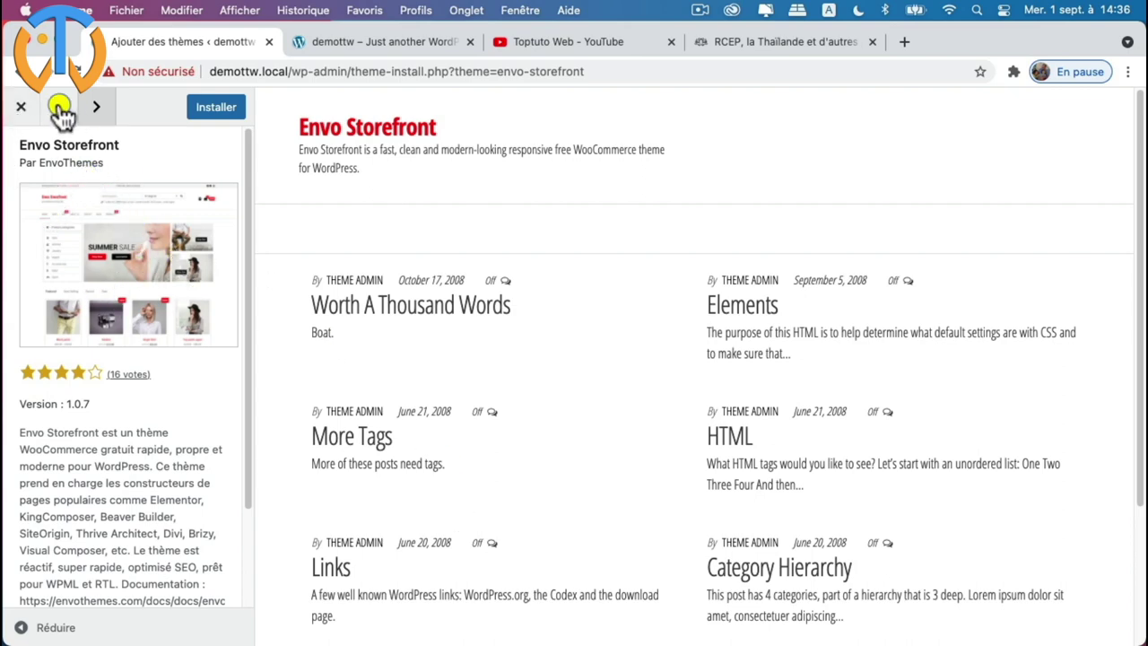
click(22, 109)
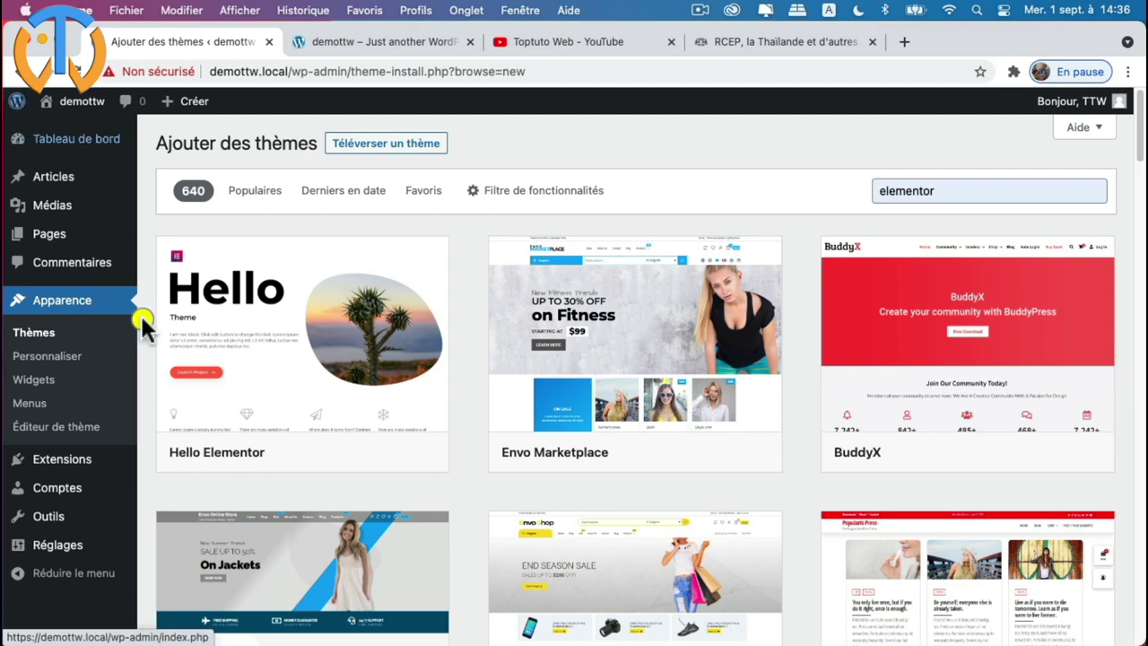
- Replace the theme catalogue's search term with "oceanwp"
click(965, 190)
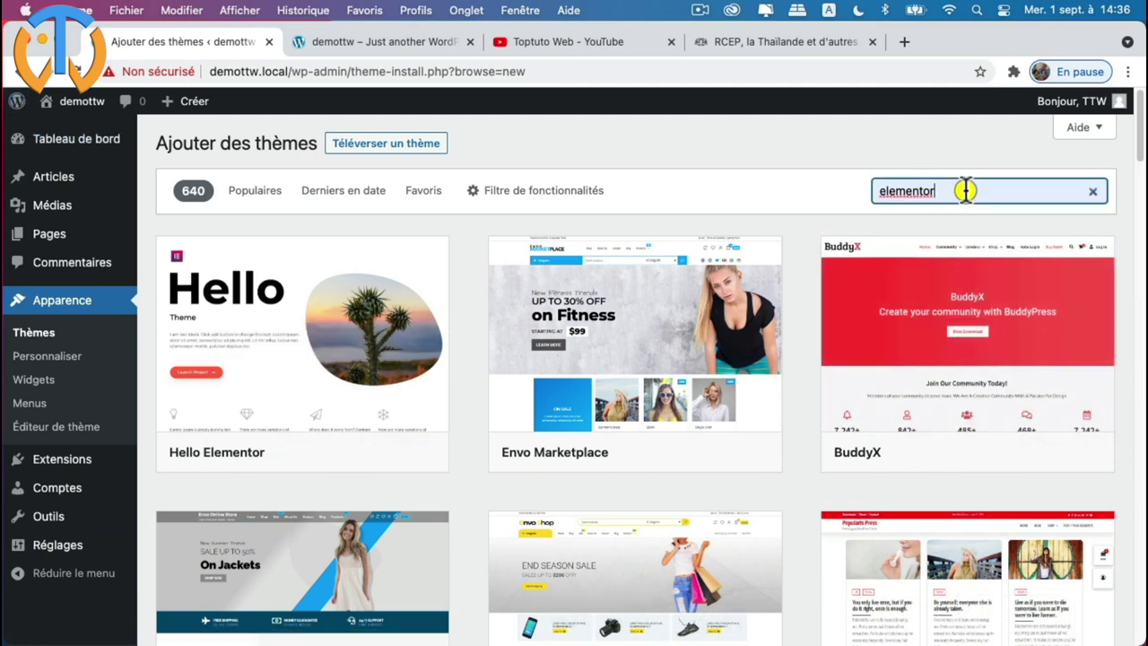
double_click(886, 188)
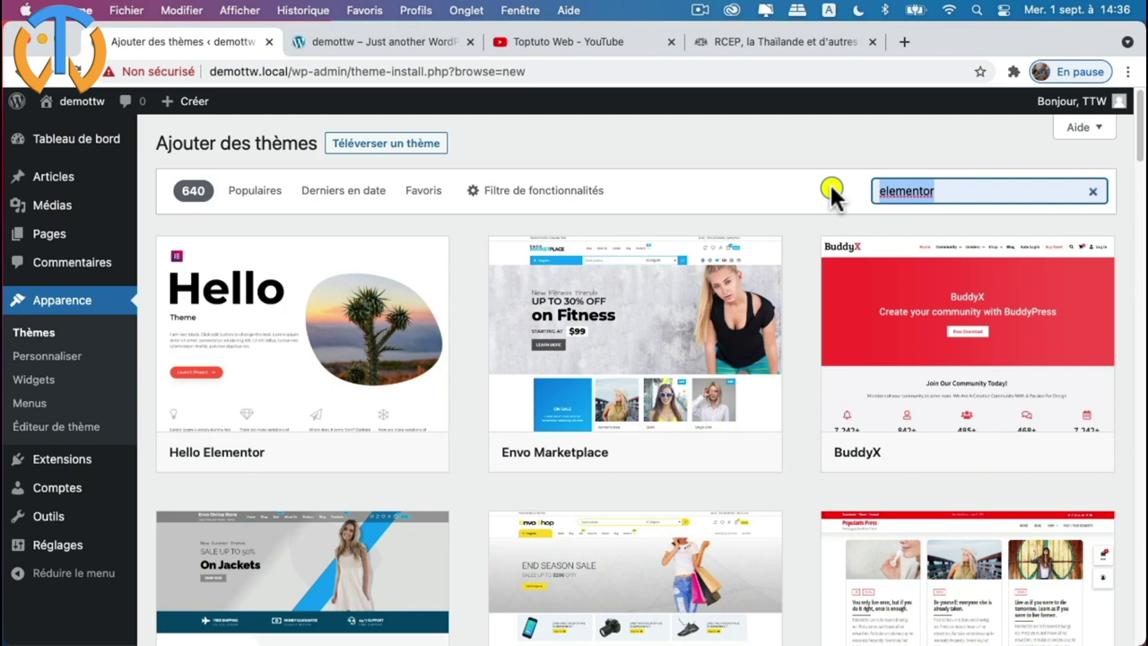
text(o)
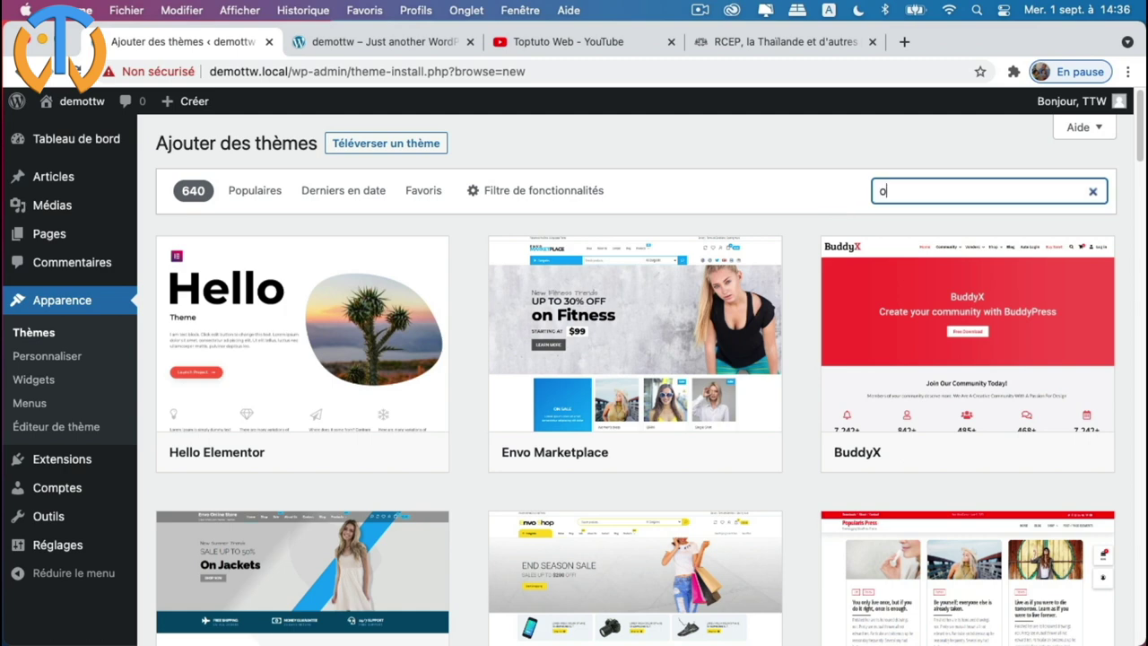
text(ceanwp)
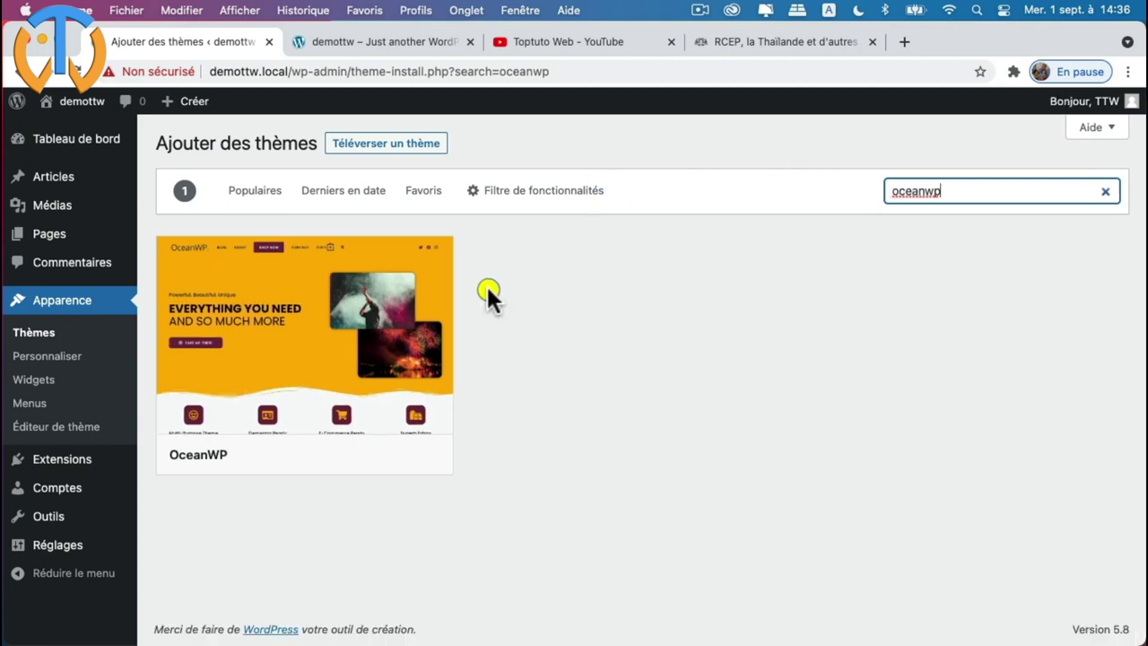
- Install the OceanWP theme from the search results and activate it
mouse_move(387, 339)
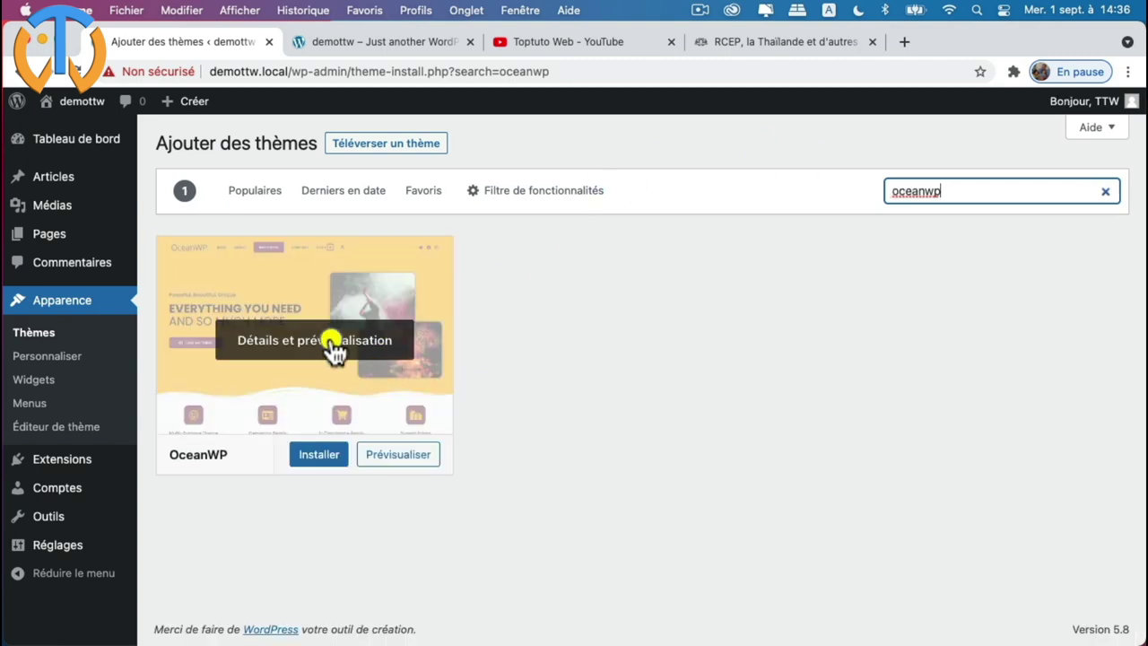
click(319, 458)
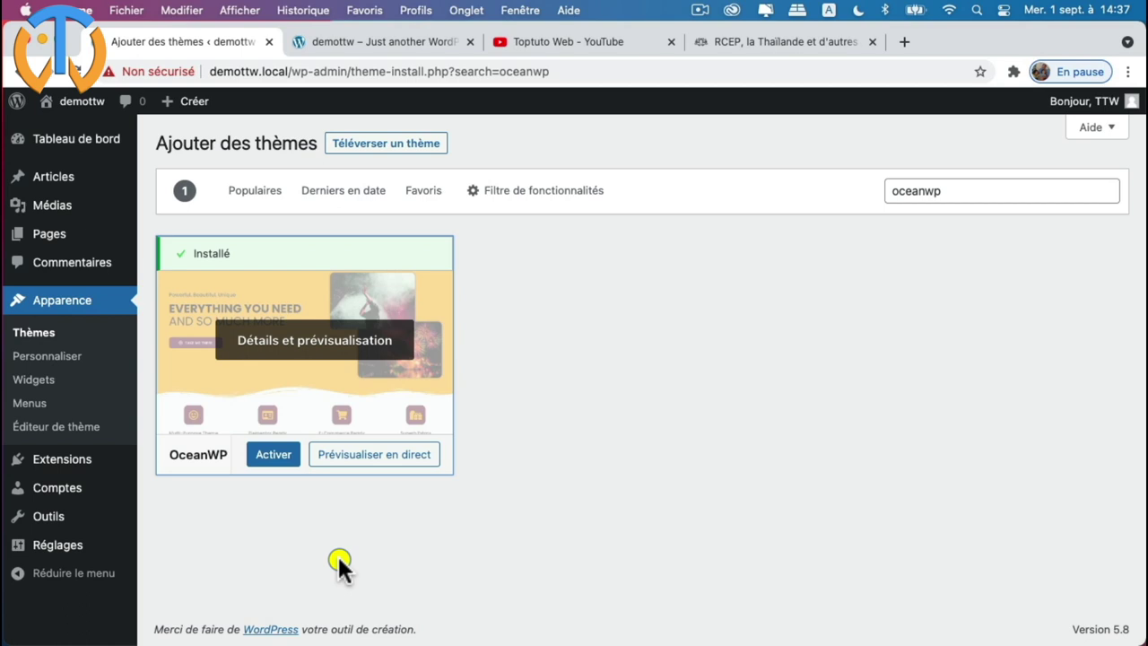
click(275, 463)
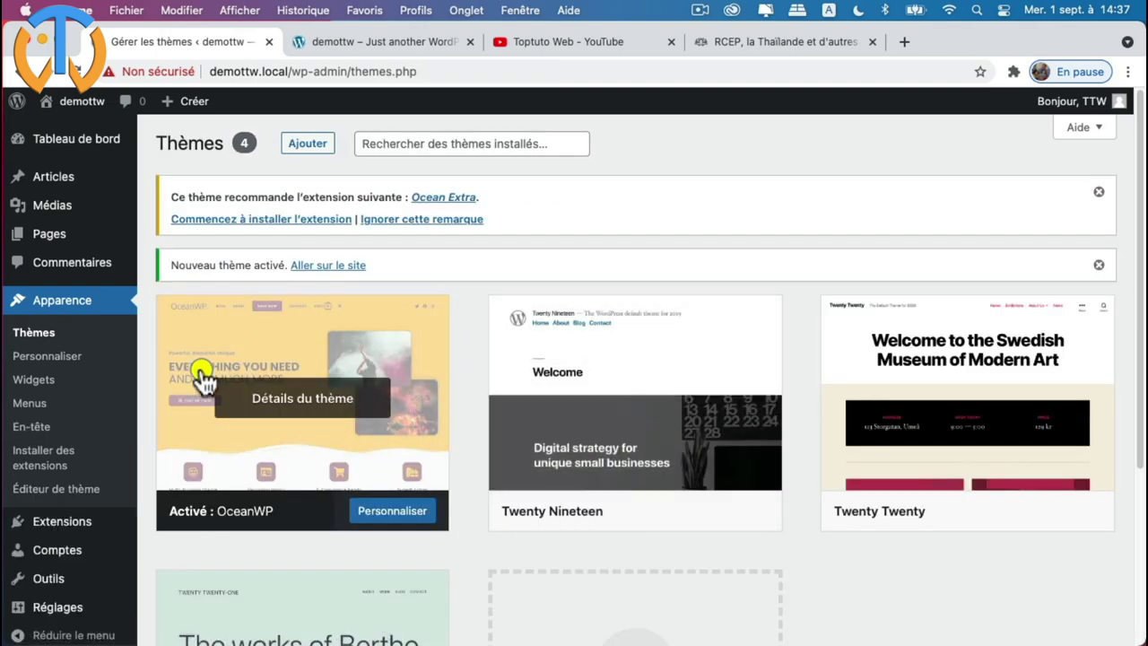
- Review the installed themes and delete the Twenty Nineteen theme, confirming its removal
scroll(659, 404, down, 2)
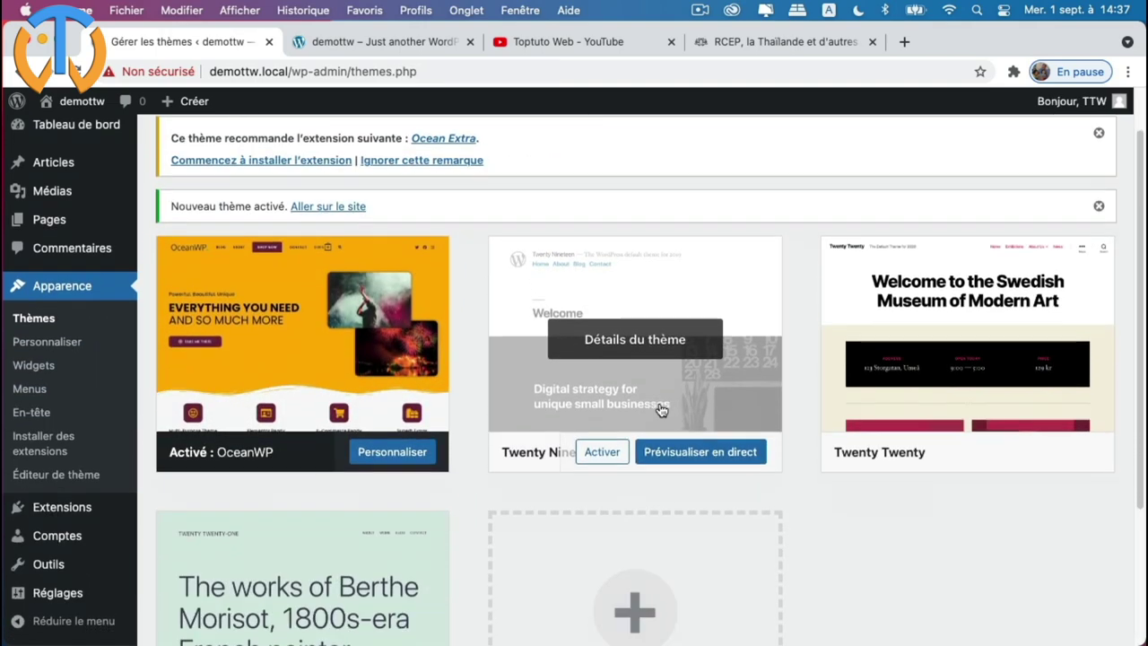
scroll(659, 410, down, 3)
scroll(339, 494, down, 3)
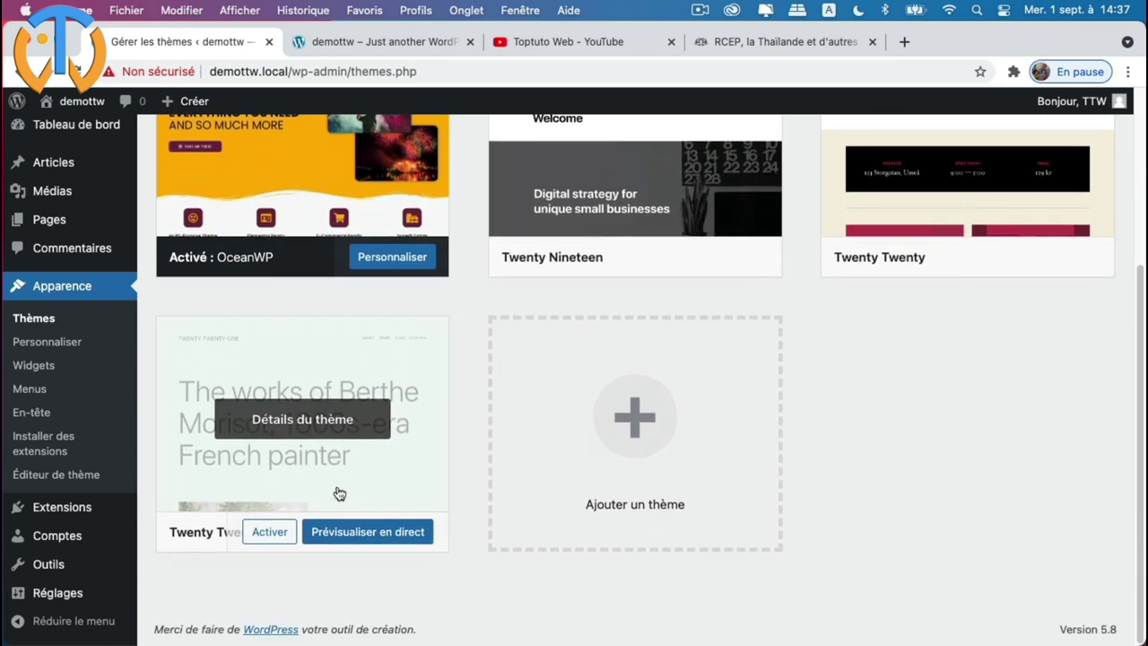
scroll(339, 493, up, 8)
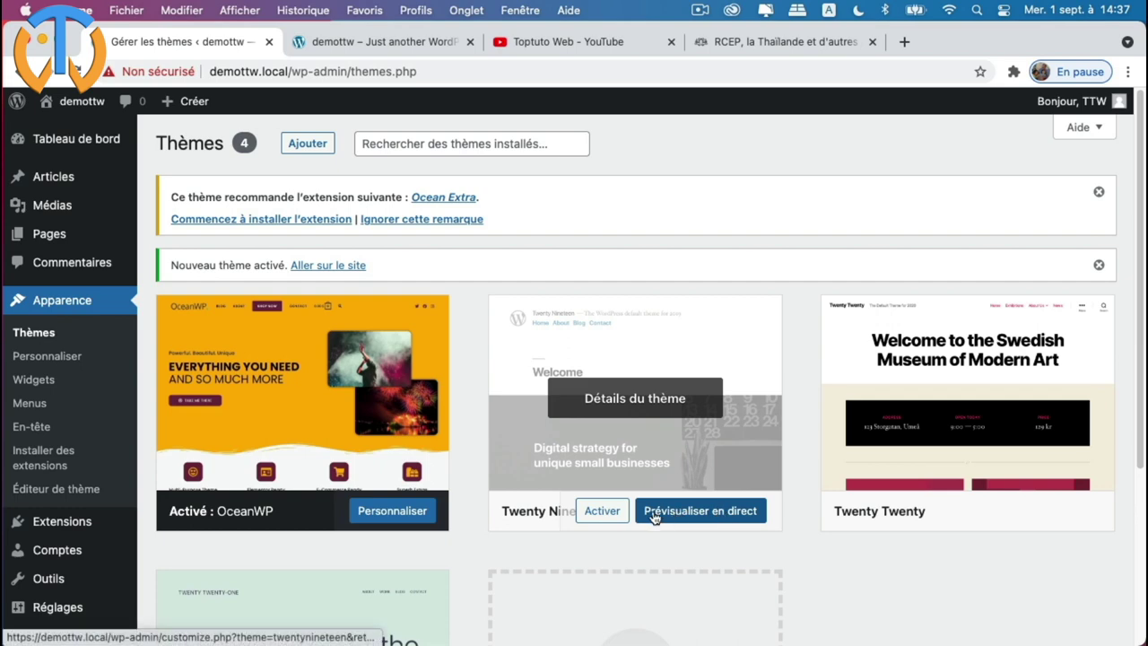
click(676, 392)
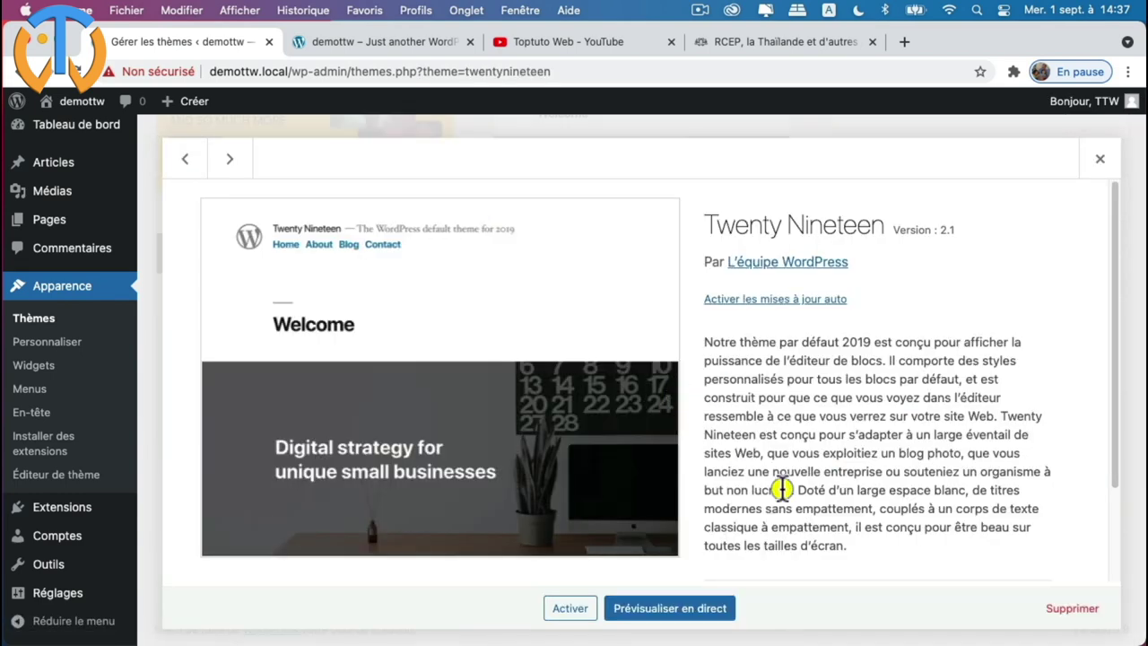
click(1077, 610)
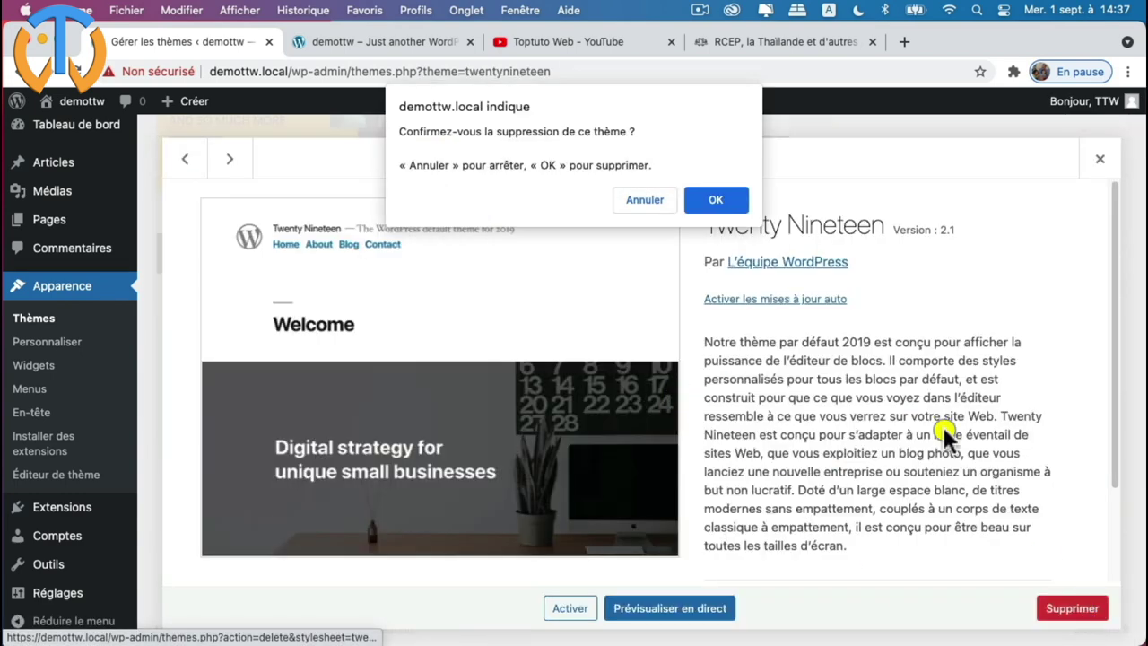
click(717, 200)
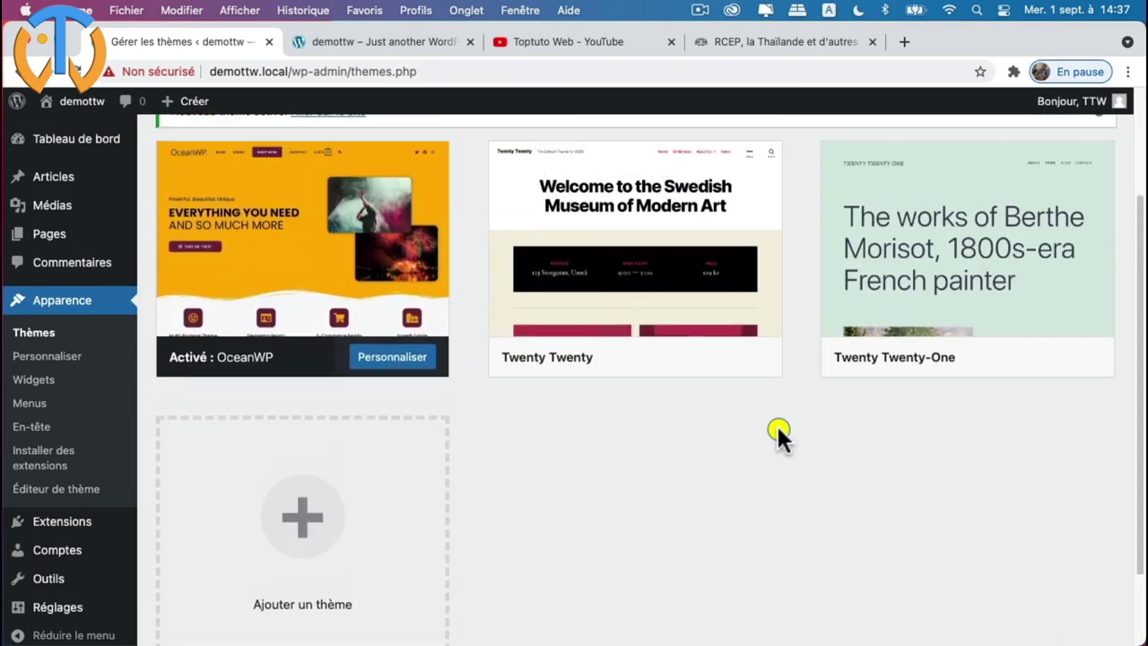
- Delete the Twenty Twenty theme from the installed themes and confirm the removal
click(710, 276)
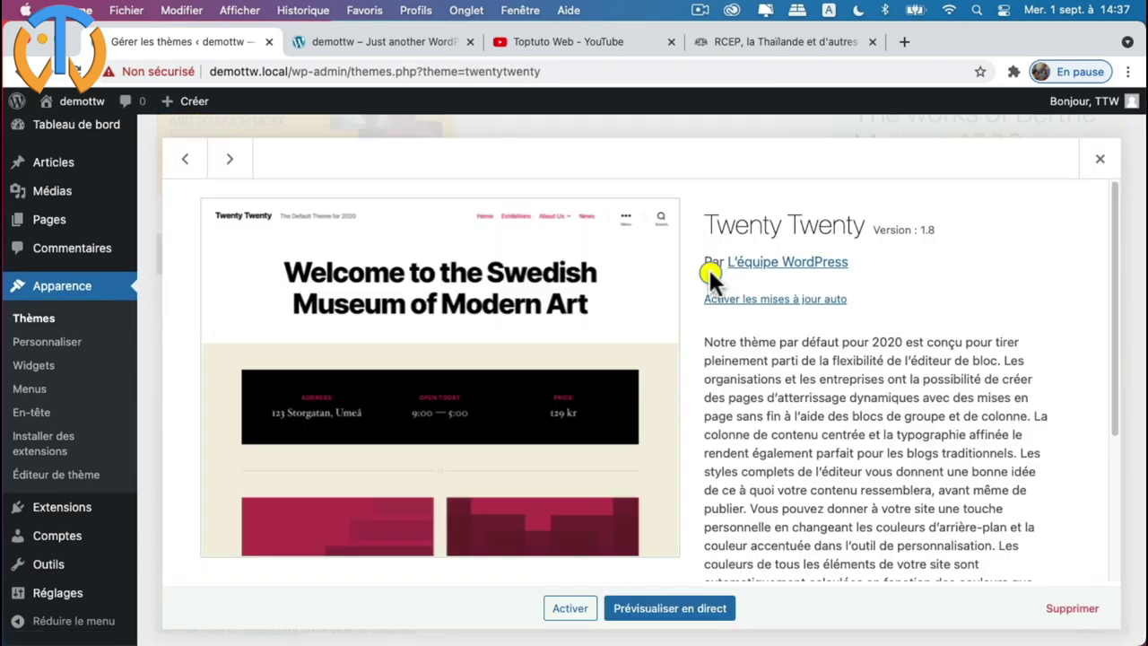
click(1072, 608)
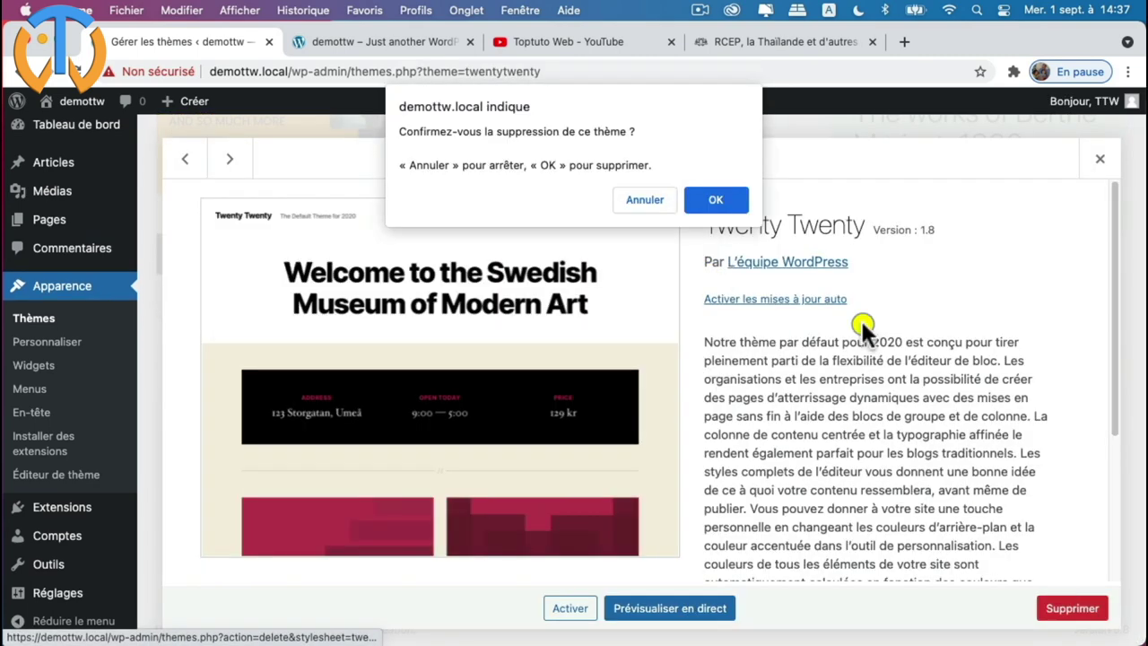
click(725, 199)
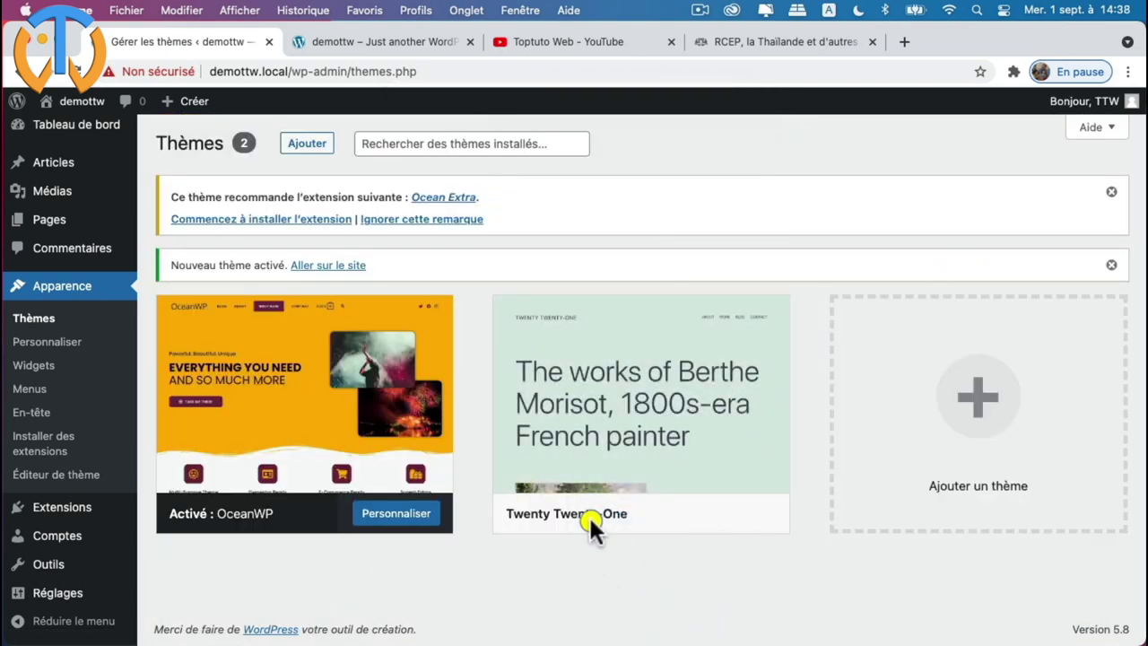
- Activate the Twenty Twenty-One theme, check the site's public home page, and return to theme management
mouse_move(637, 484)
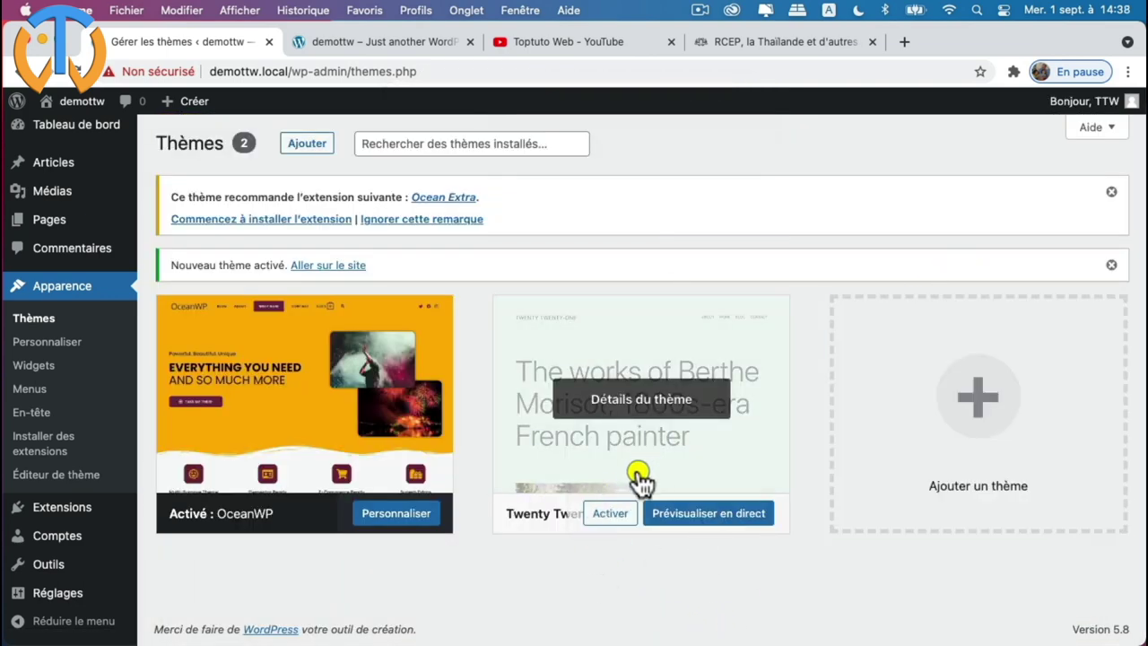
click(612, 525)
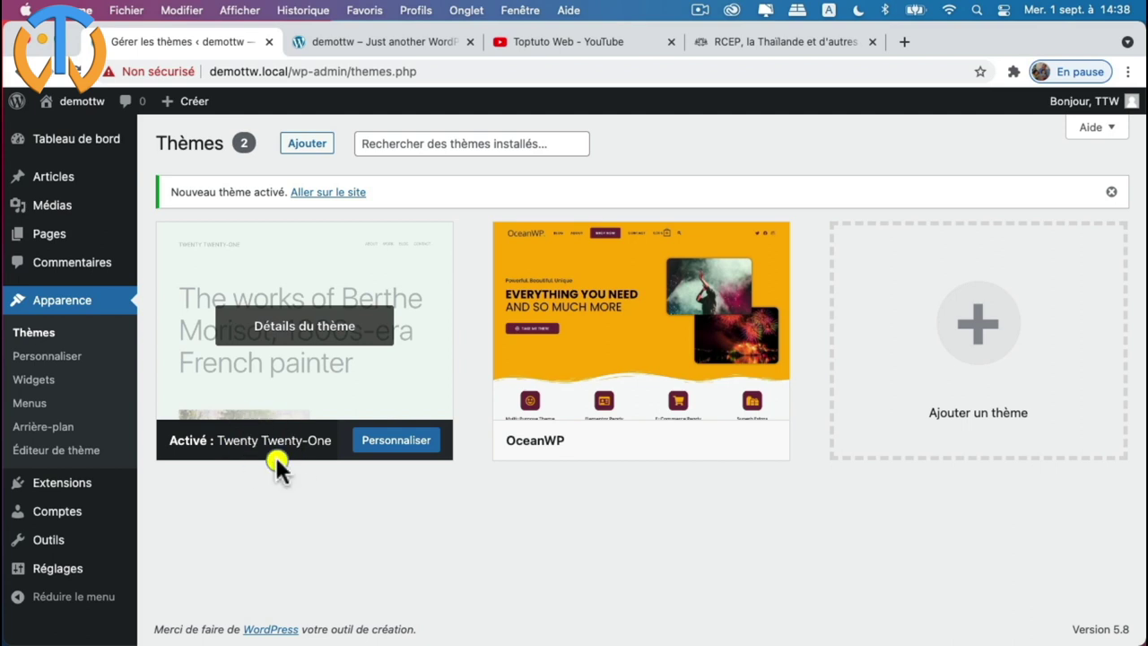
click(381, 39)
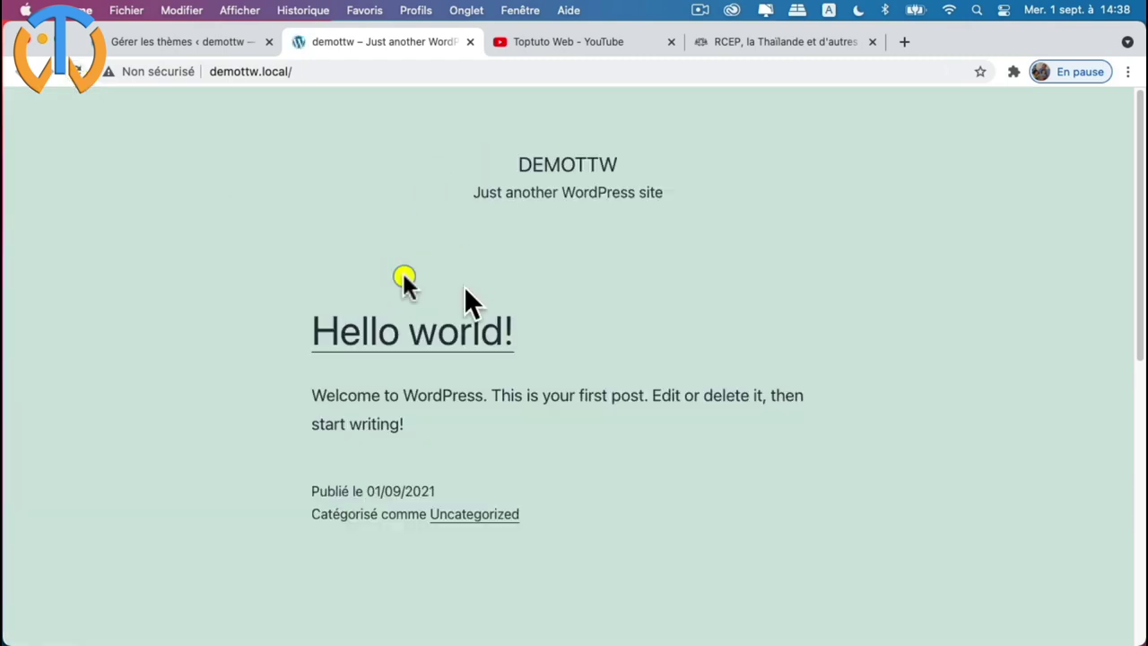
click(191, 39)
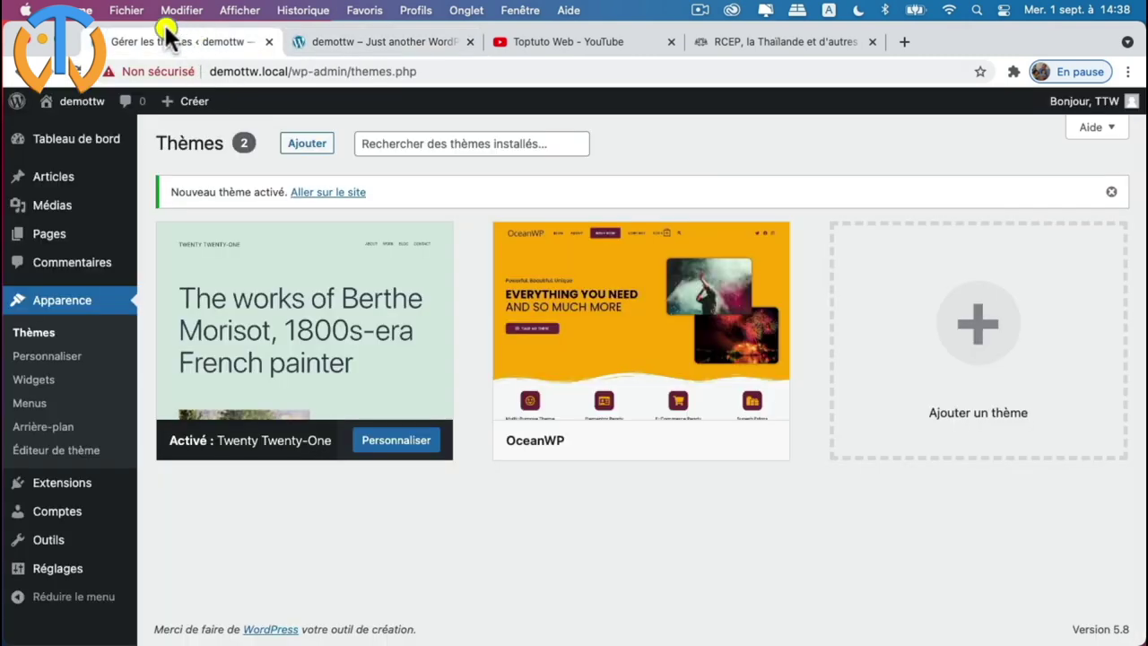
- Open the customizer for the active theme and examine its site identity settings and its colours and dark mode settings
click(63, 363)
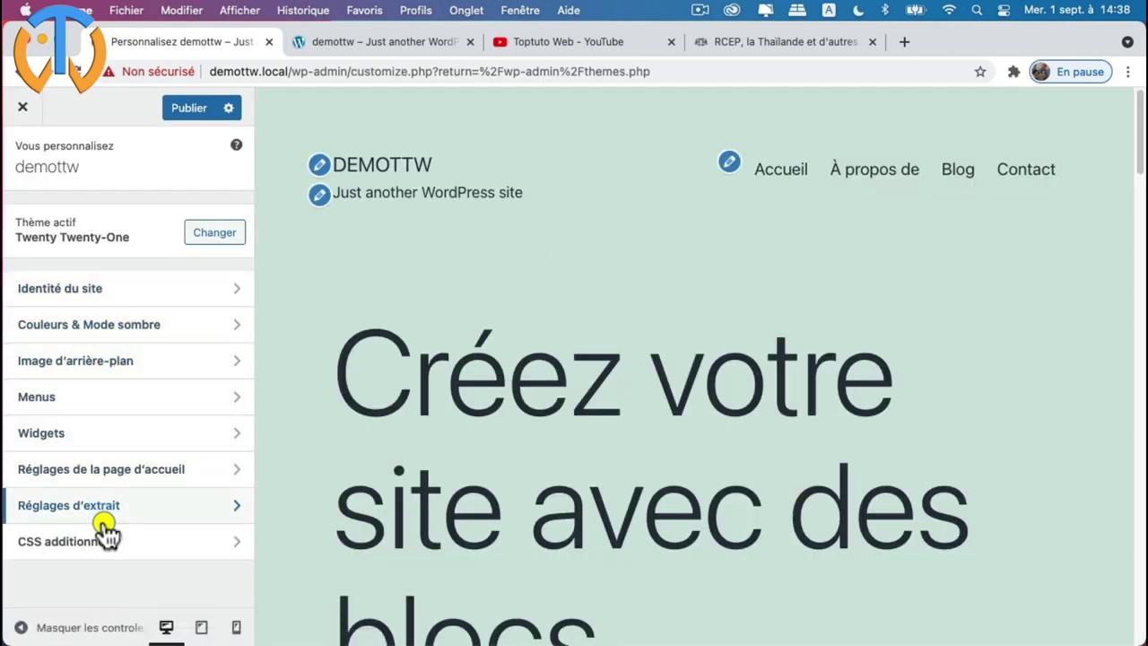
click(143, 289)
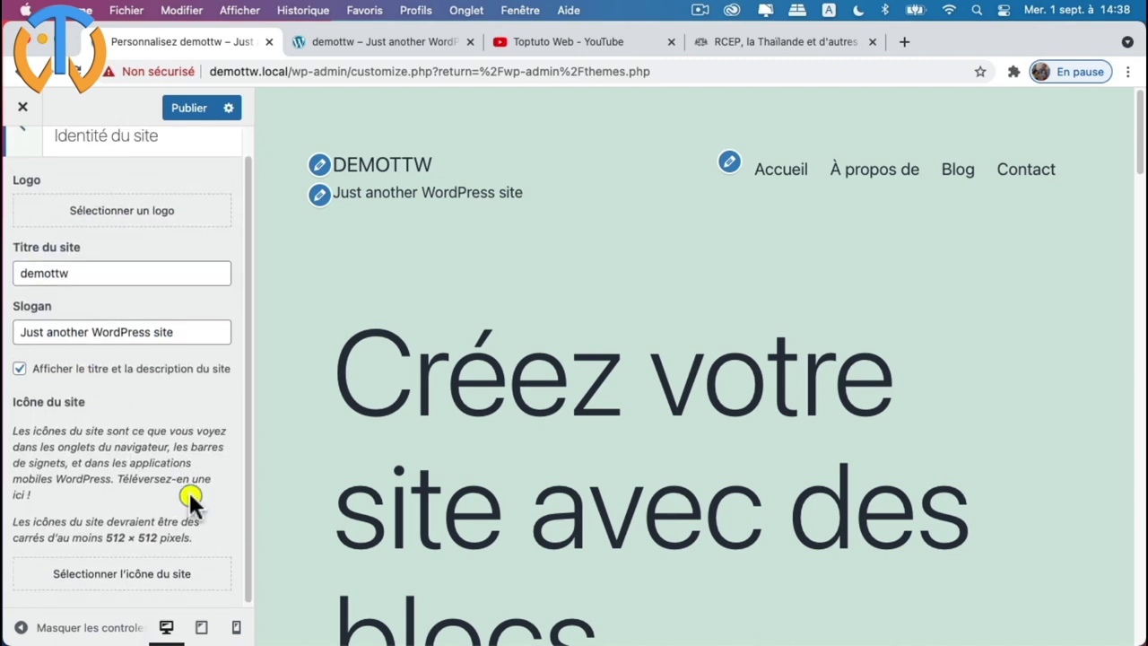
click(31, 166)
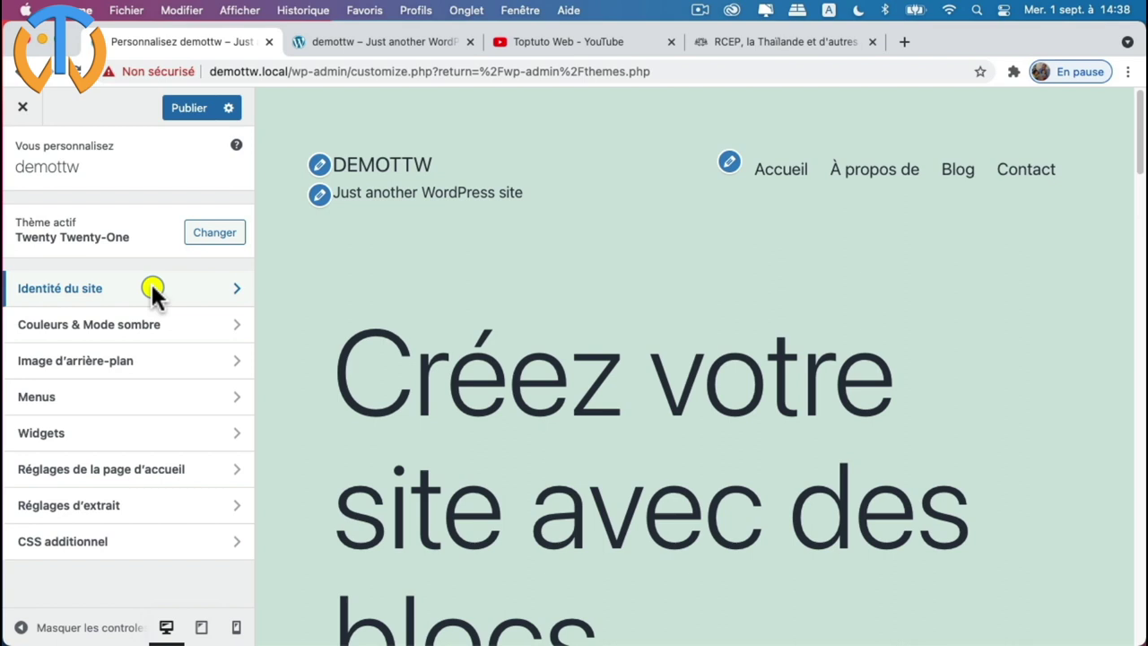
click(141, 332)
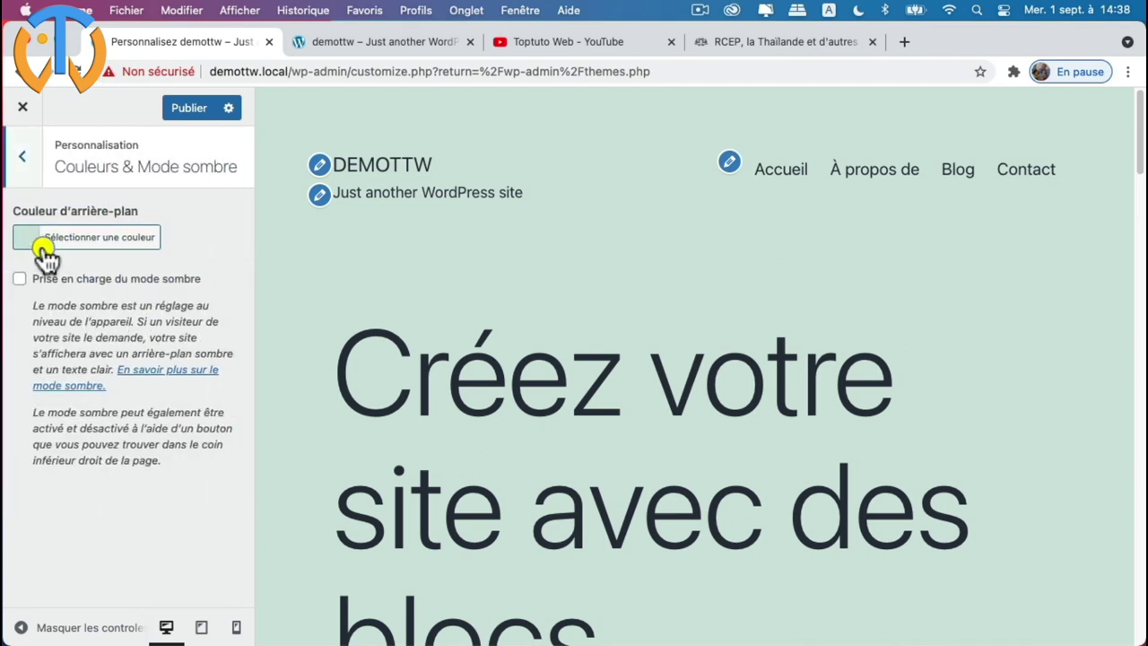
click(27, 171)
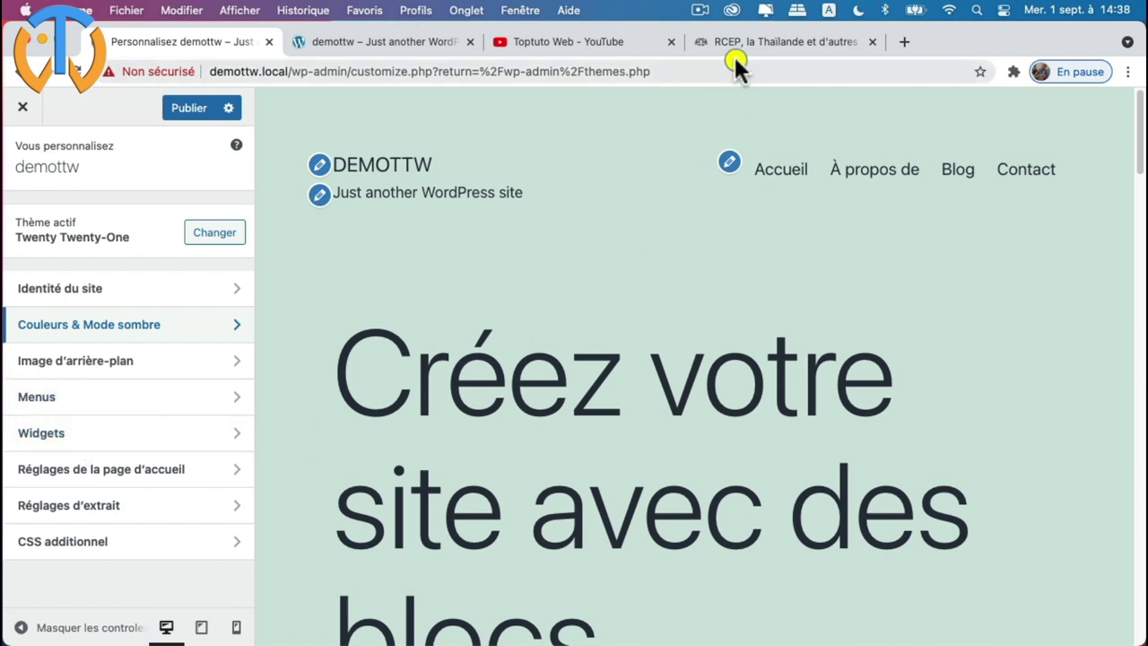
- Examine the expatsiam.com article page as a layout example, from its header menu through the widgets in its side column
click(762, 42)
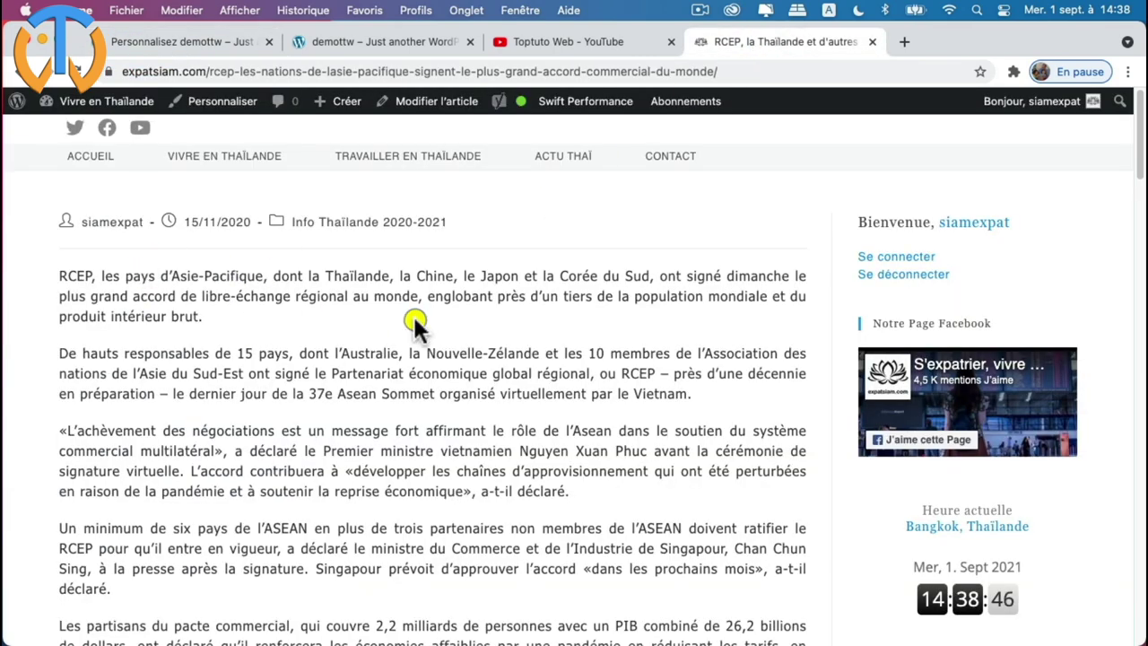
scroll(622, 421, down, 3)
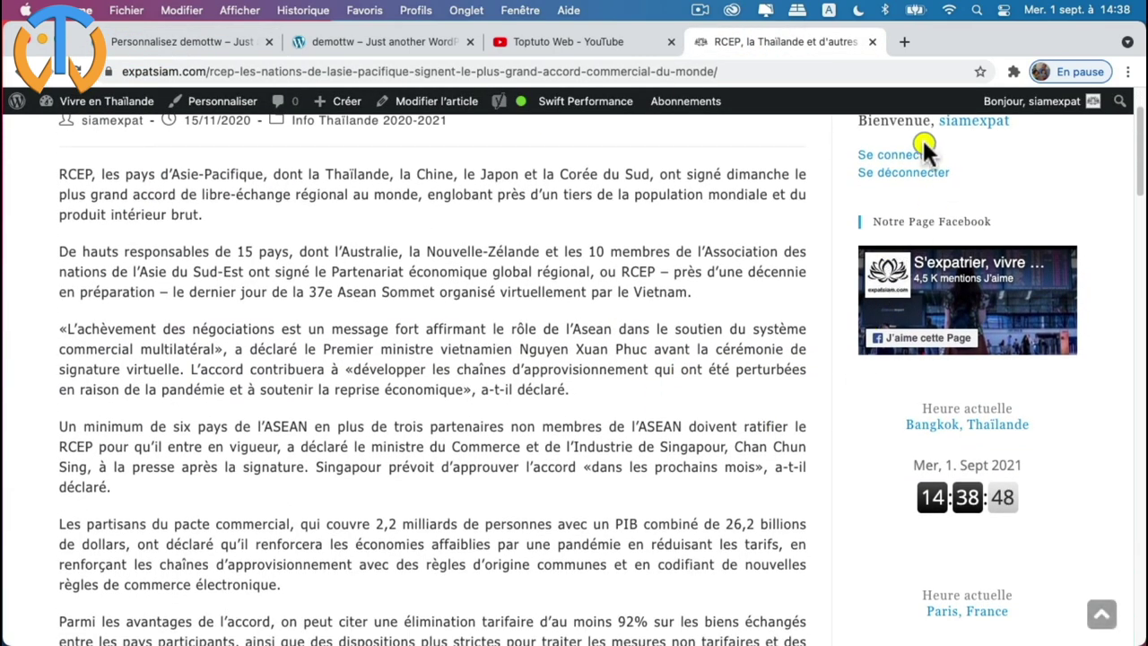
scroll(1013, 361, up, 2)
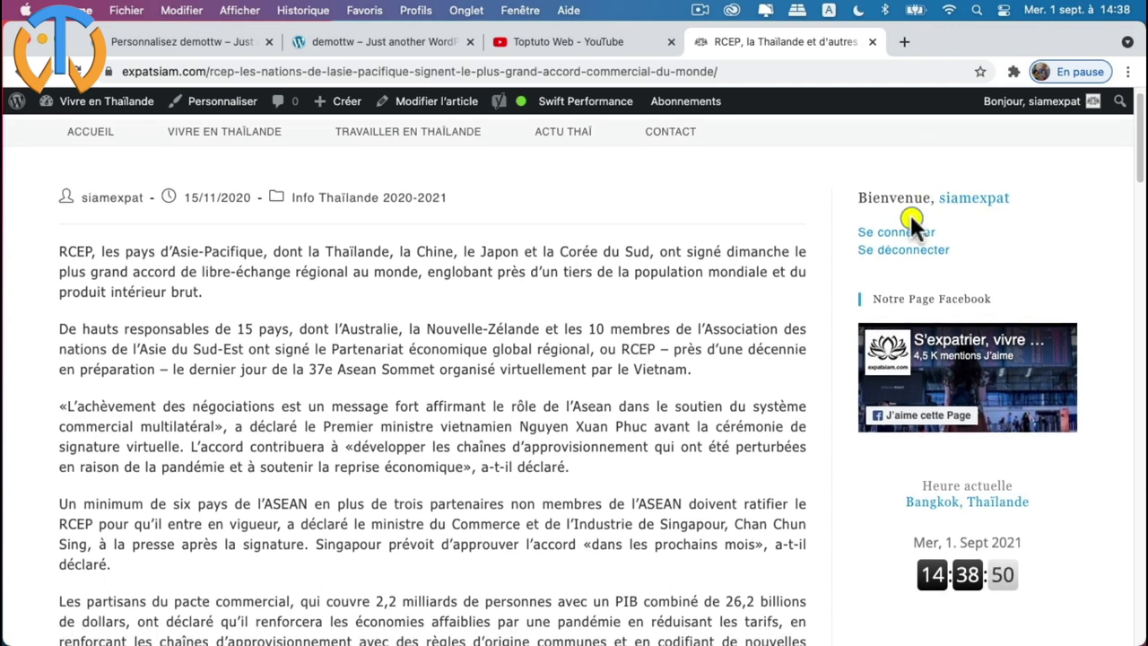
scroll(1008, 404, down, 2)
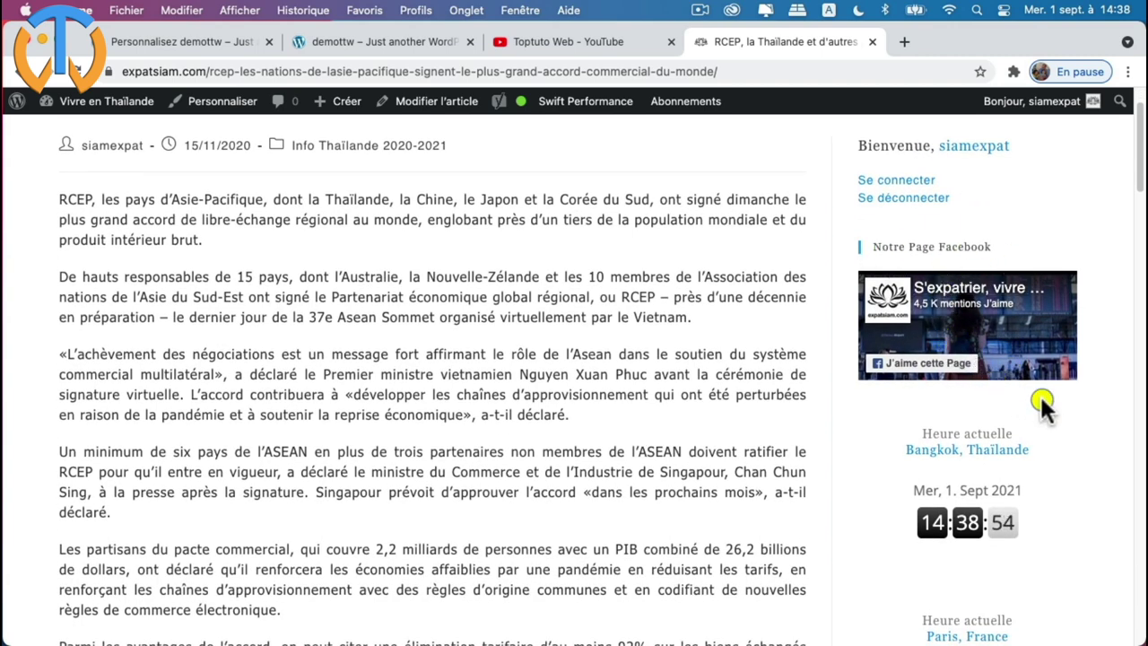
scroll(1039, 395, down, 1)
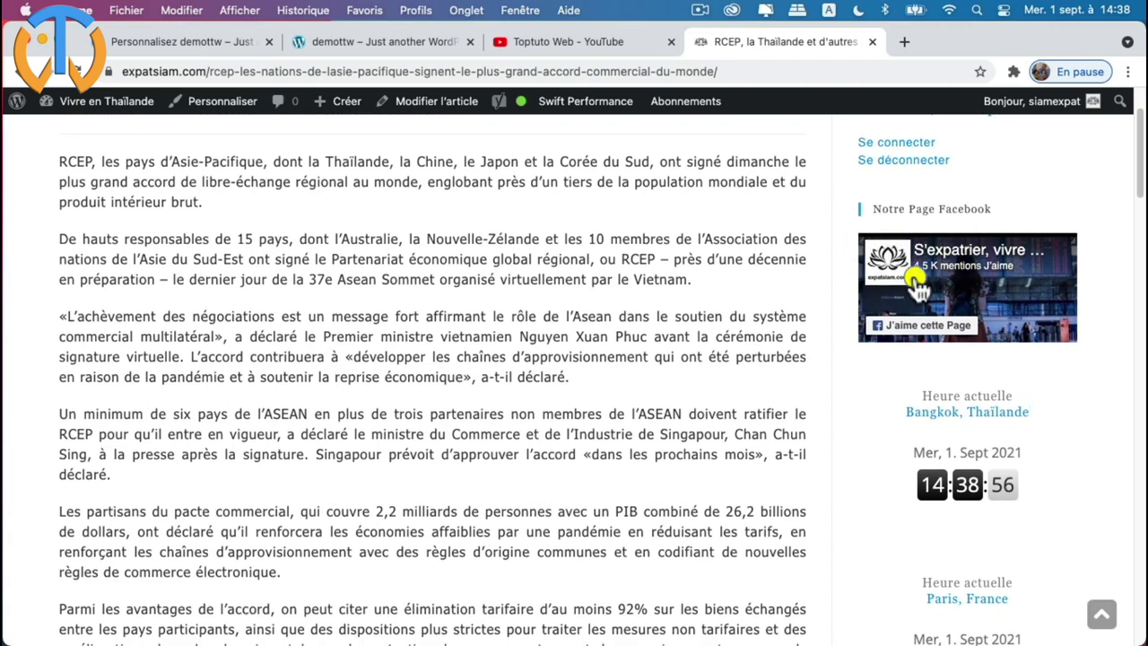
scroll(978, 314, down, 4)
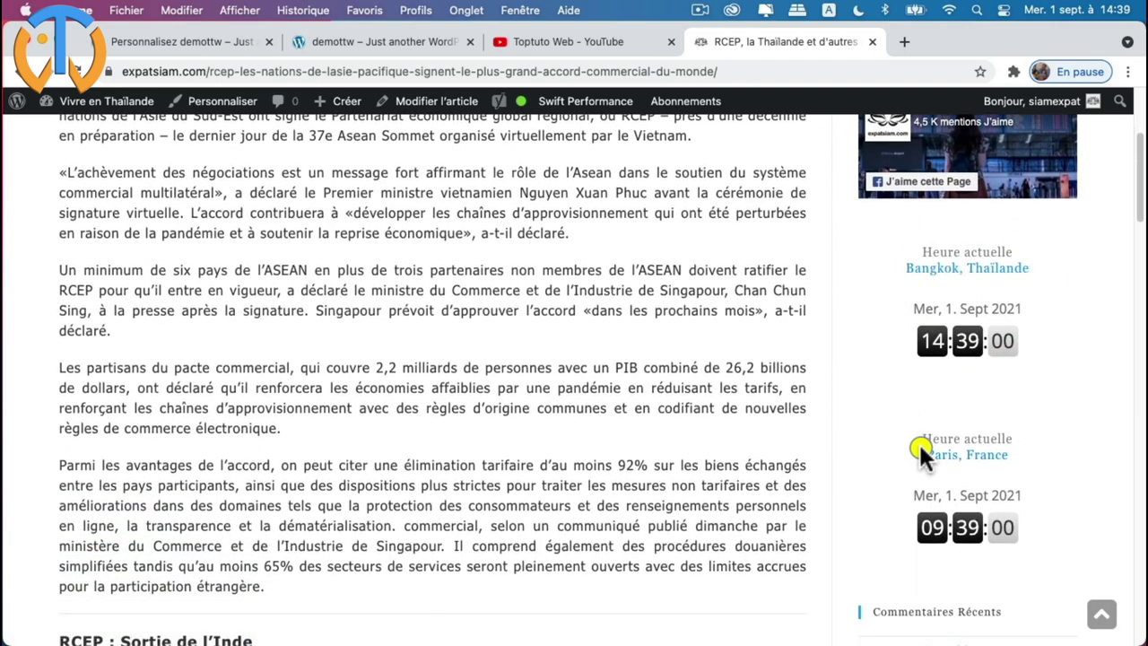
scroll(959, 461, down, 10)
scroll(992, 474, up, 4)
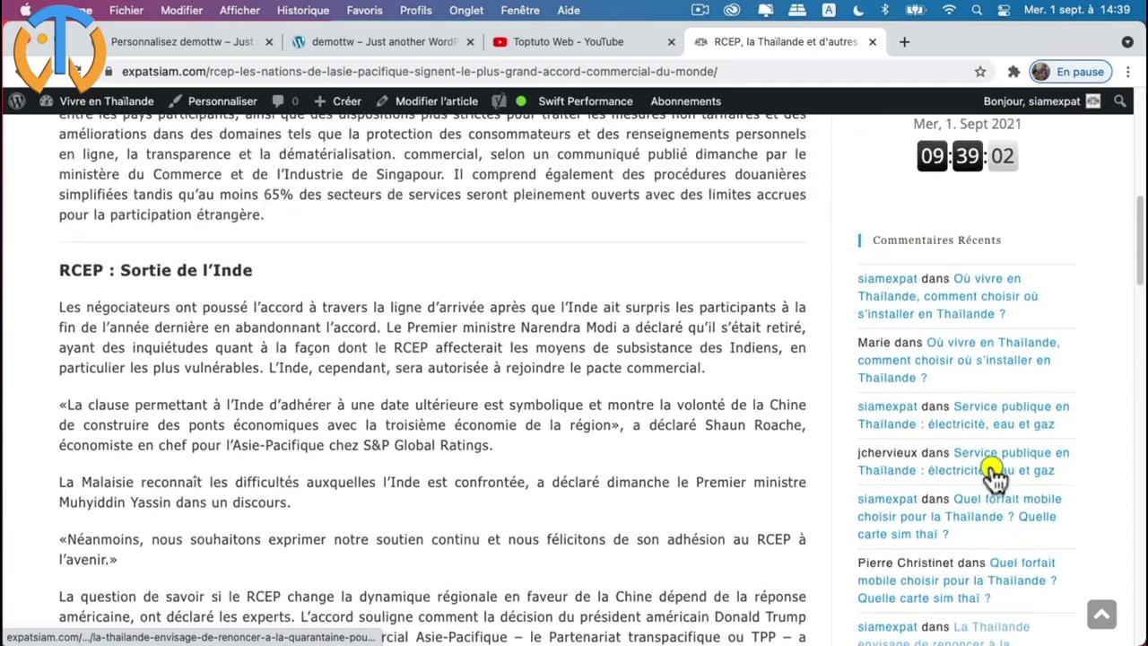
scroll(1000, 408, down, 10)
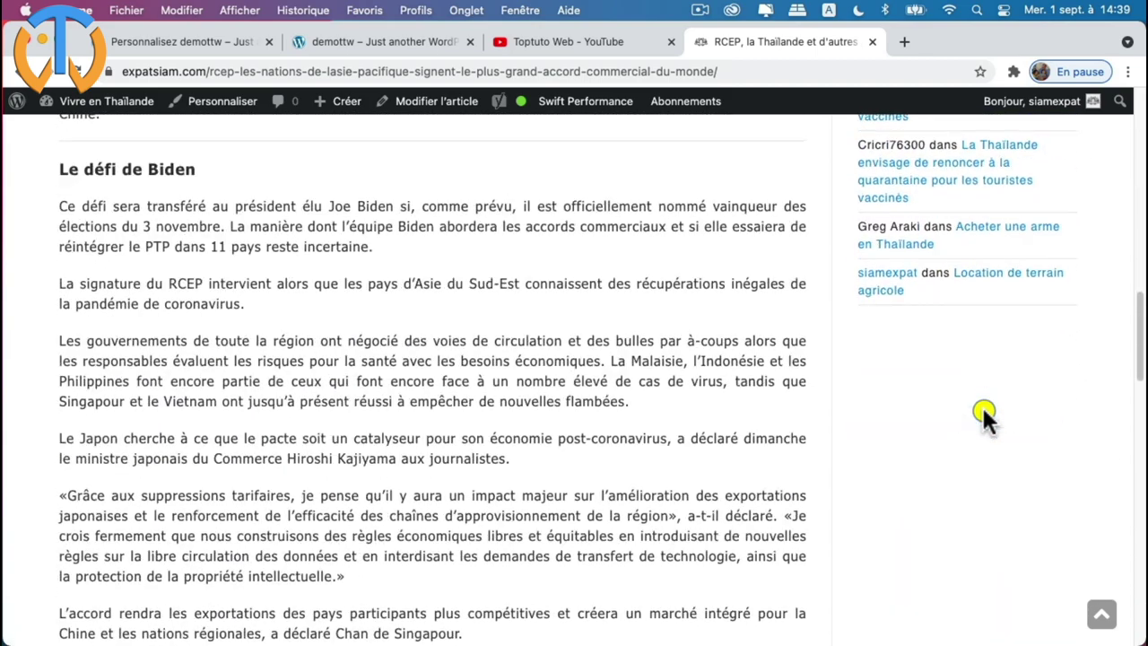
scroll(982, 409, up, 15)
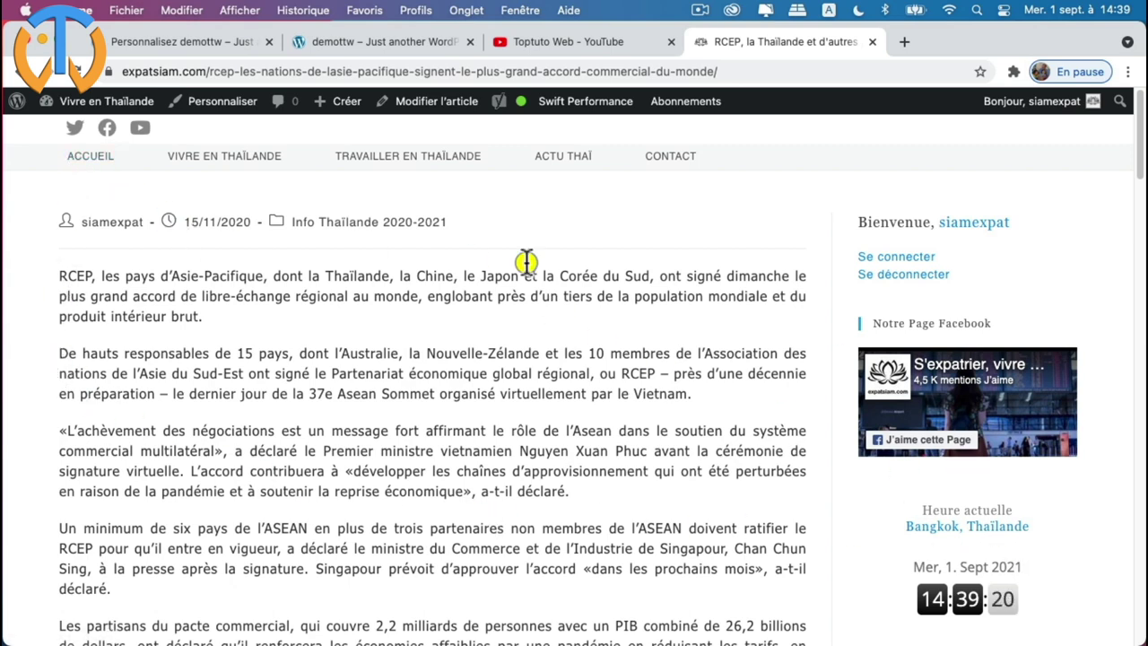
- Leave the demottw customizer, discarding the unsaved changes, and activate the OceanWP theme
click(184, 46)
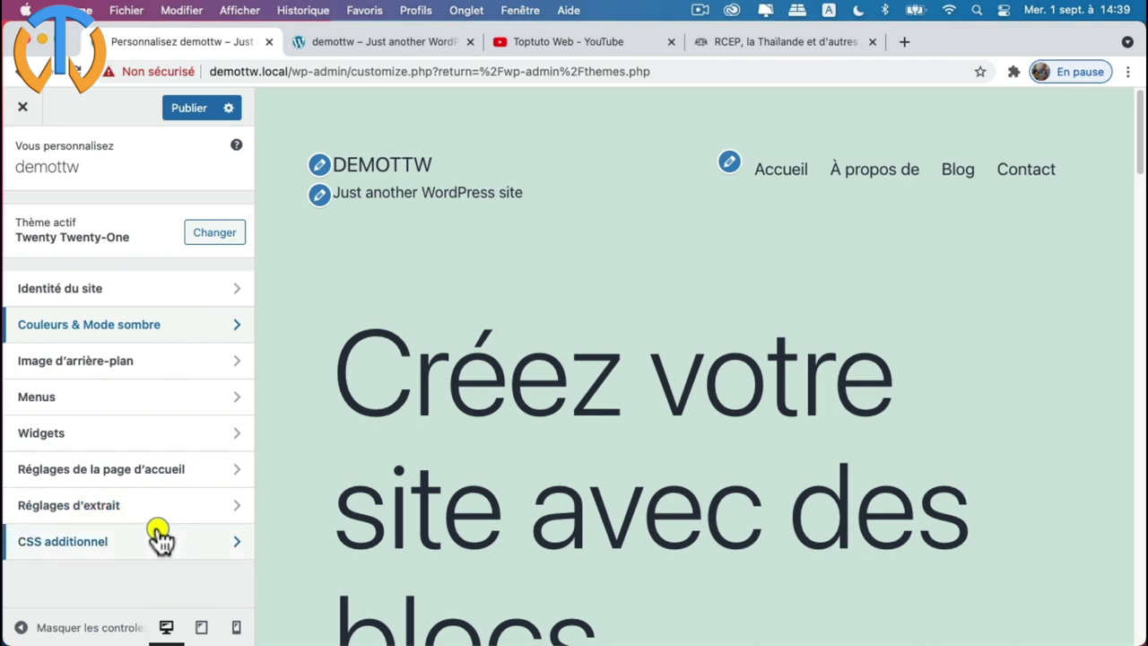
click(25, 108)
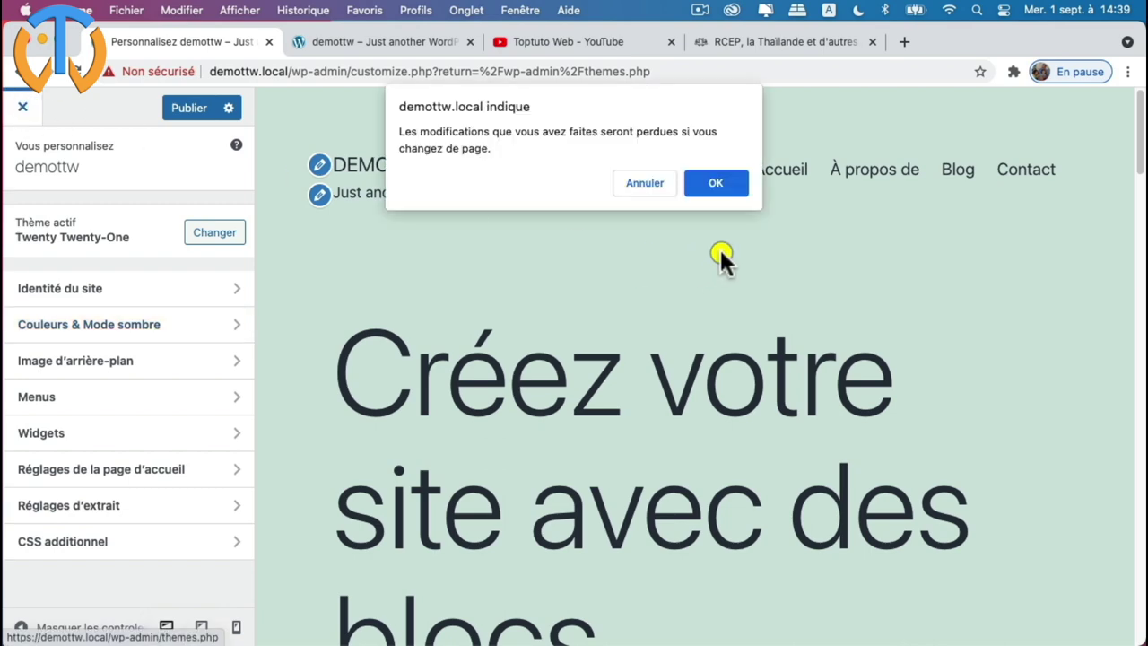
click(715, 186)
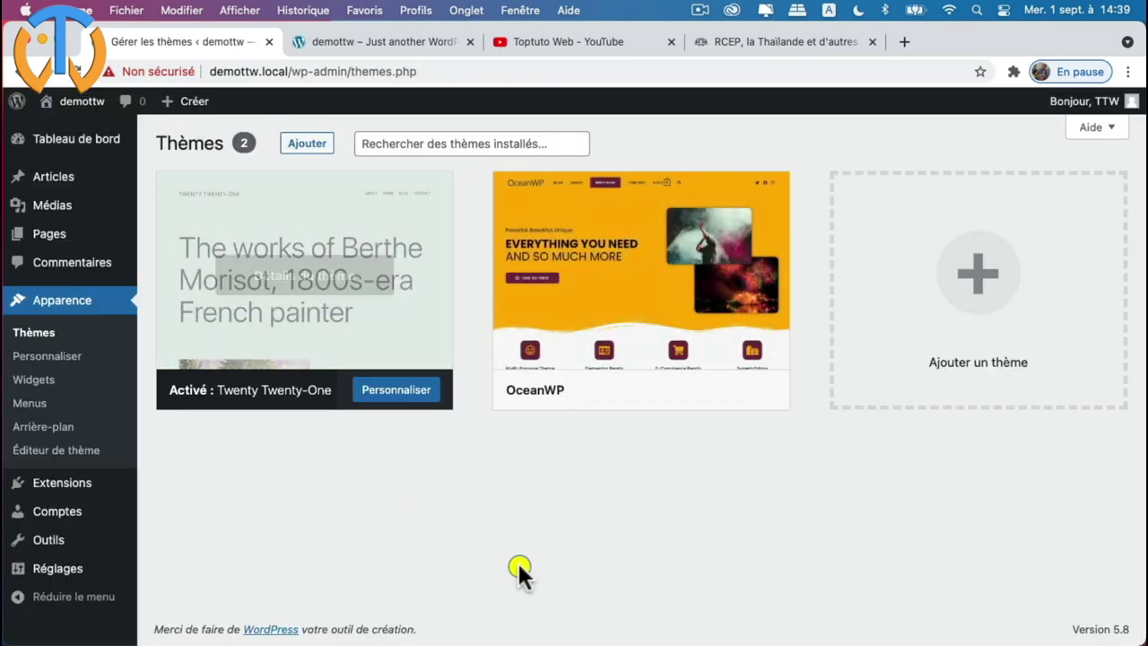
mouse_move(609, 377)
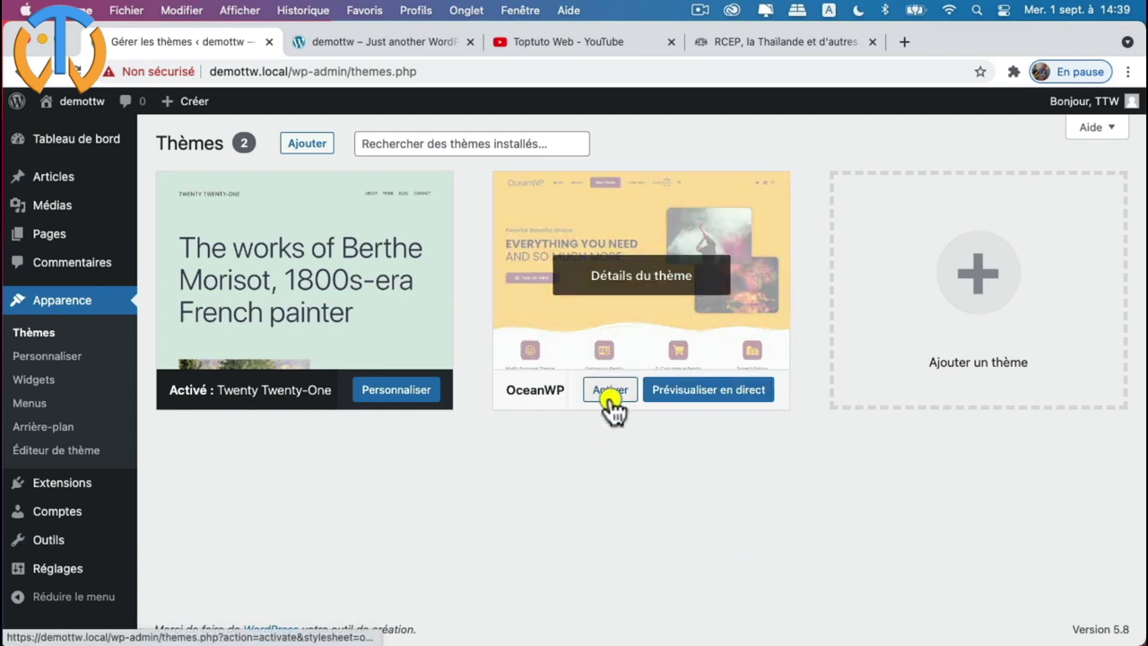
click(610, 395)
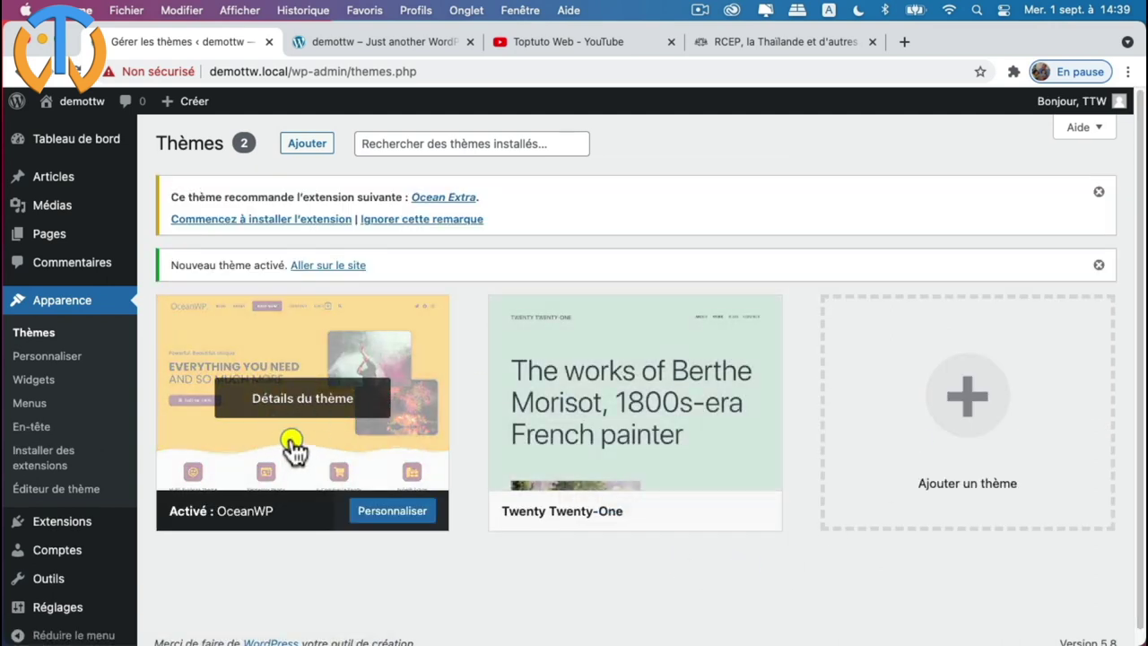
- Bulk-install the recommended Ocean Extra extension, and dismiss the OceanWP setup wizard and opt-in notices
mouse_move(707, 477)
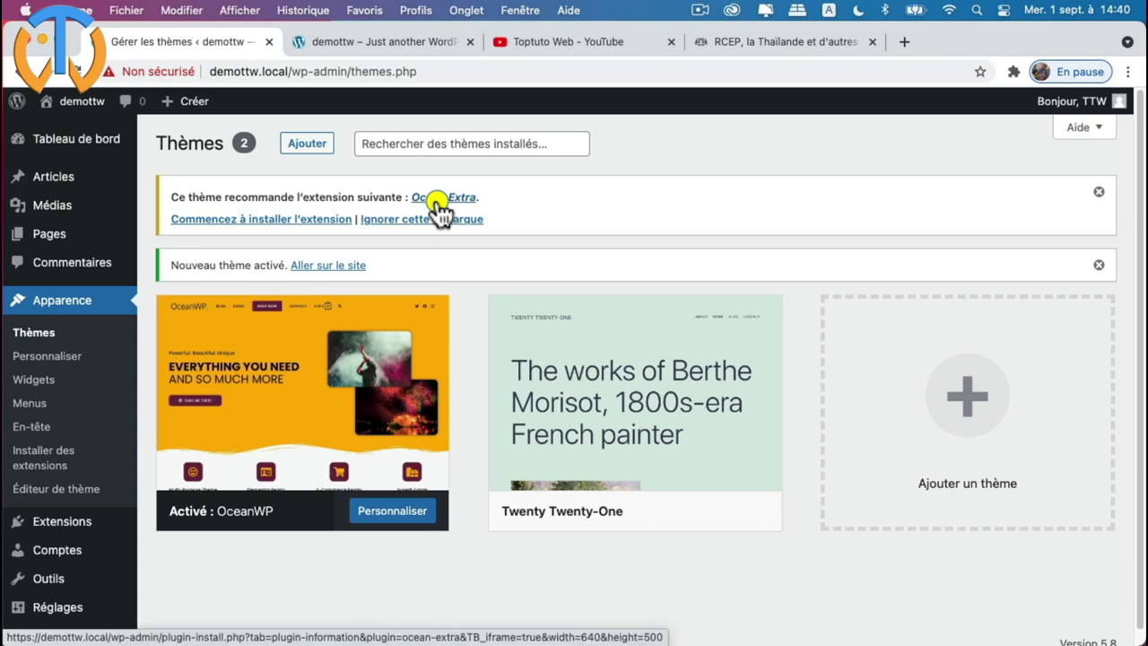
click(262, 221)
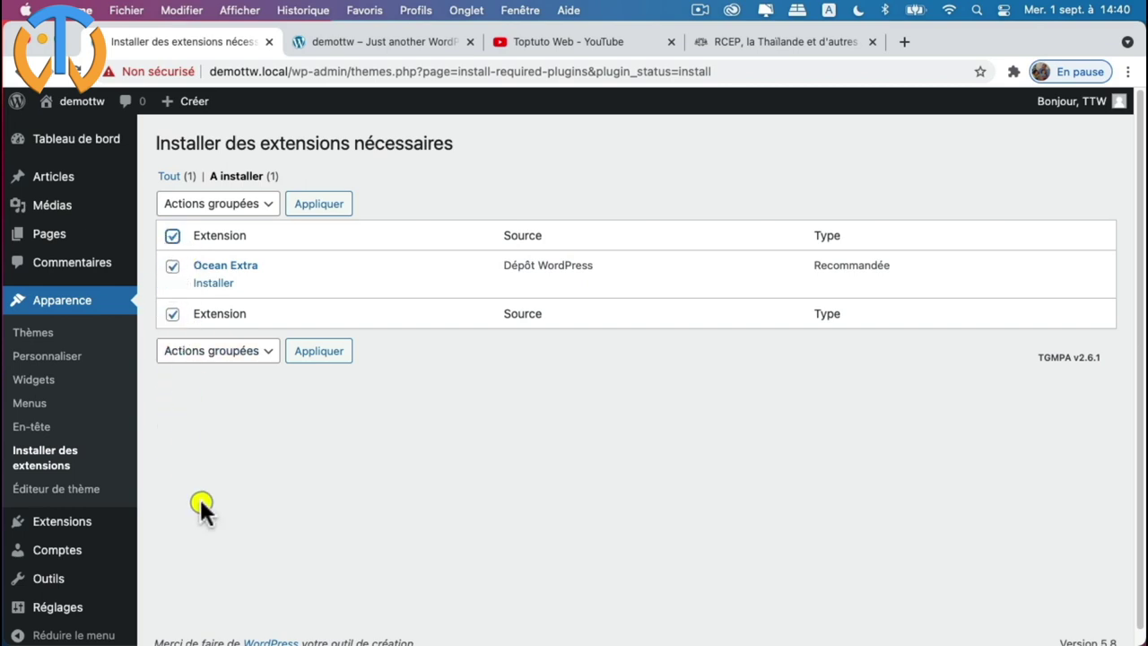
click(269, 206)
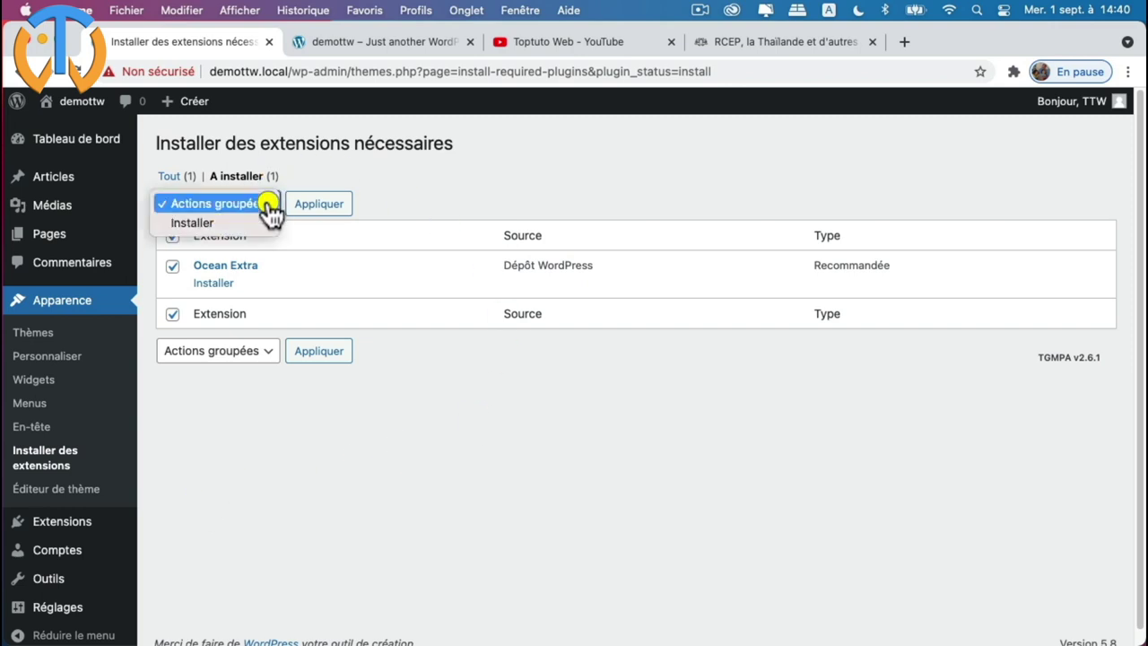
click(213, 224)
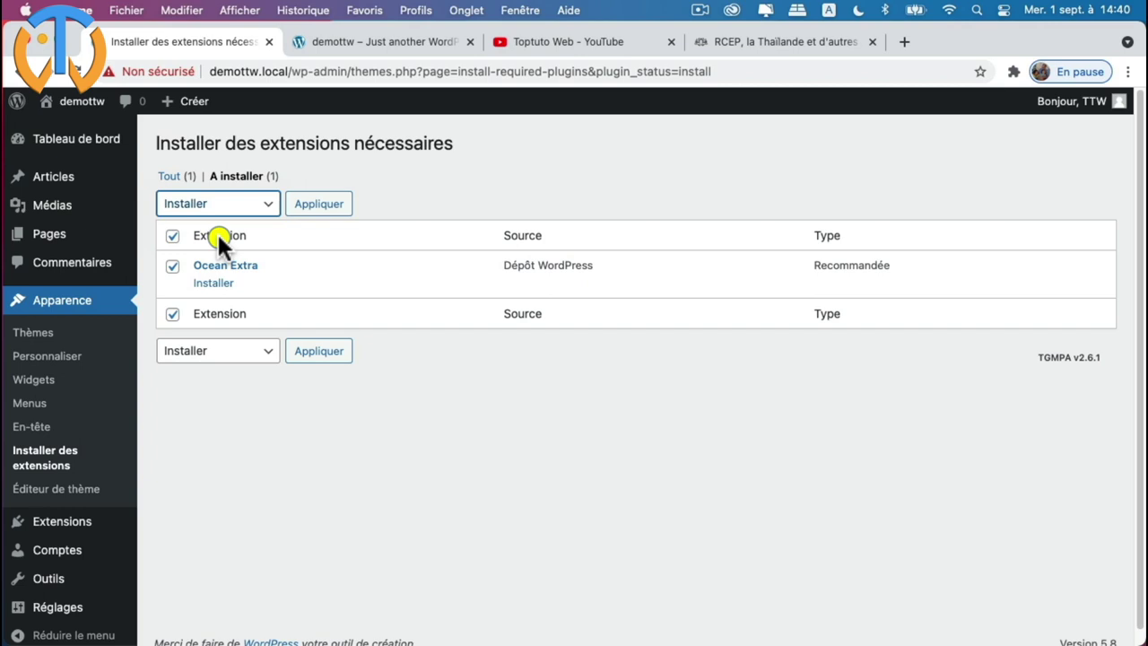
click(324, 205)
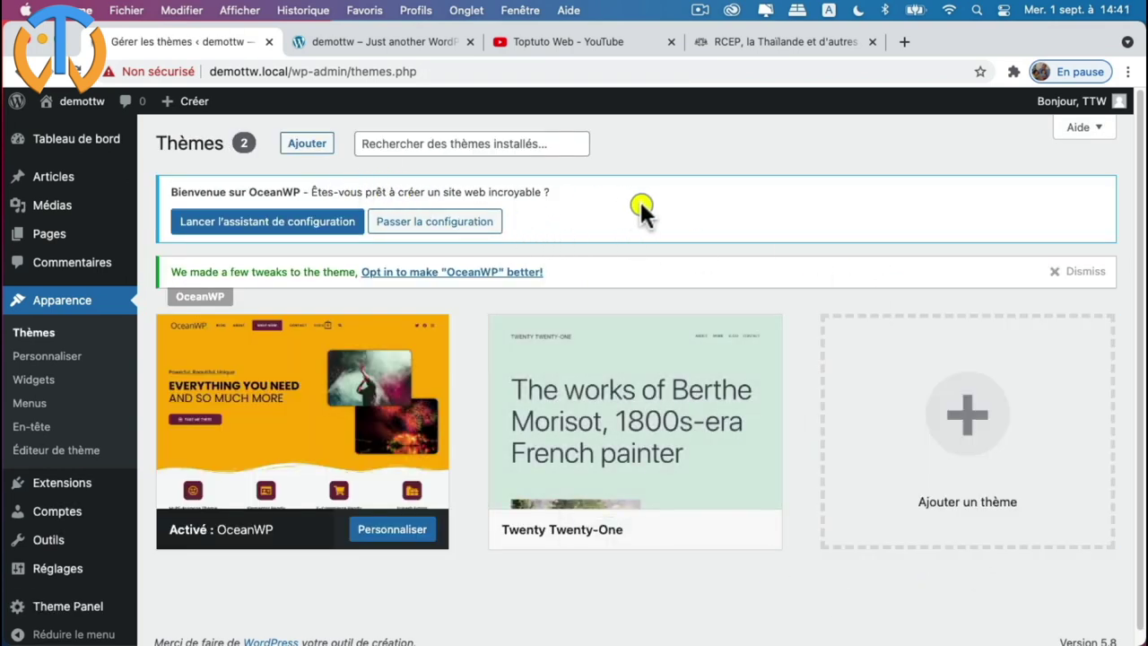
click(452, 228)
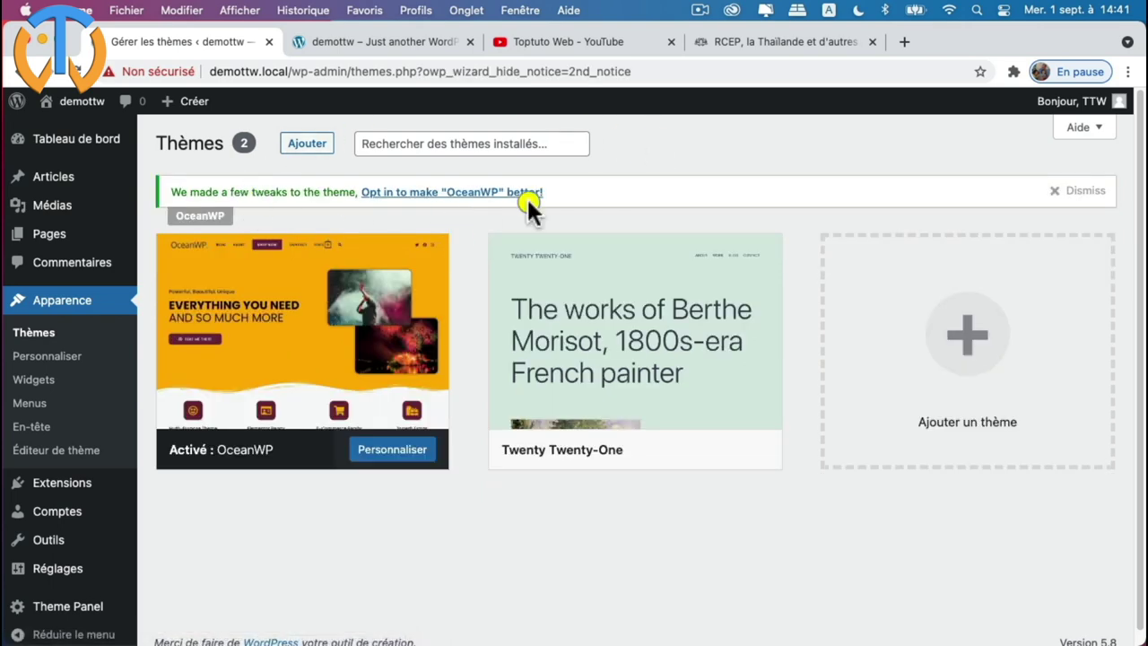
click(1081, 191)
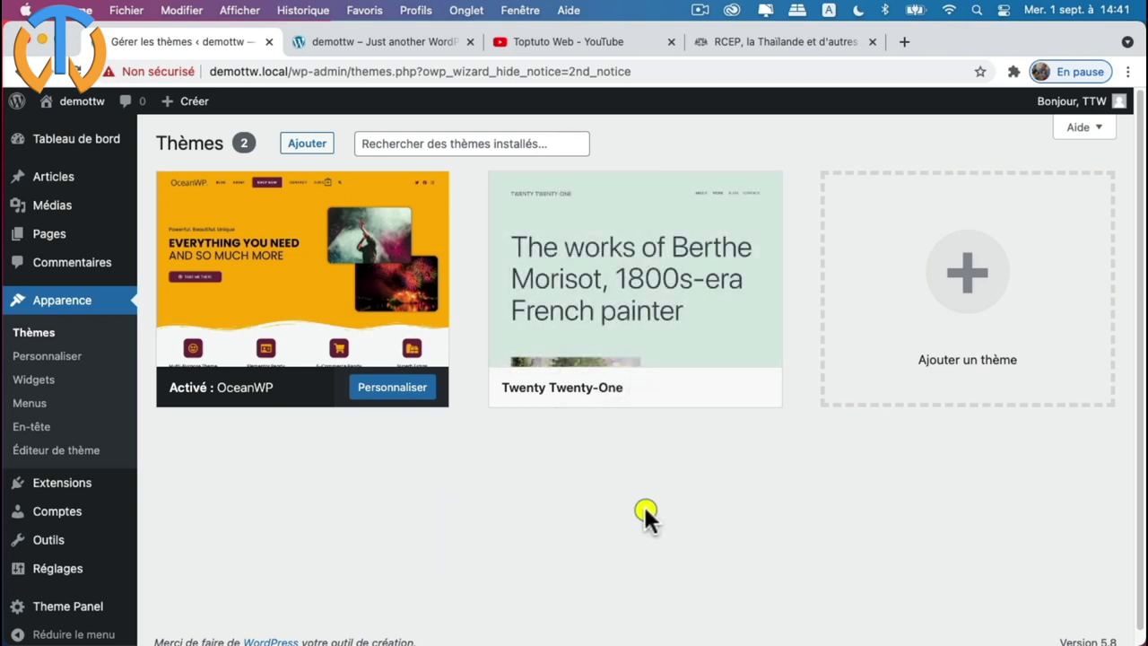
- Open the customizer for OceanWP, dismiss the autosave notice and review the list of customization sections
click(57, 359)
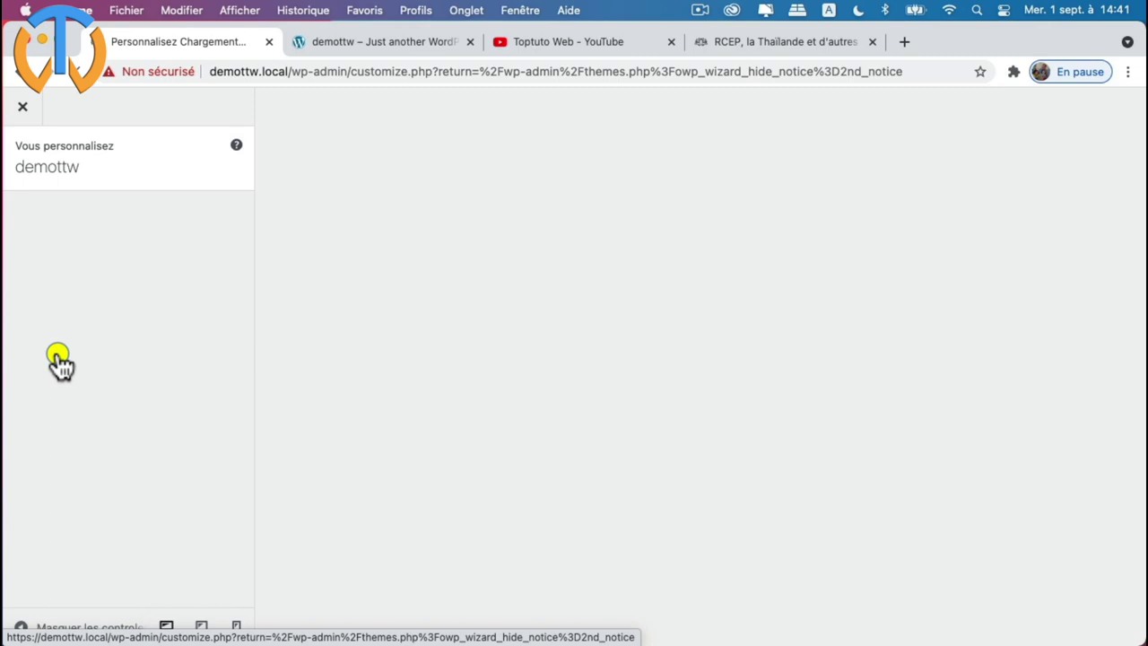
scroll(197, 439, down, 1)
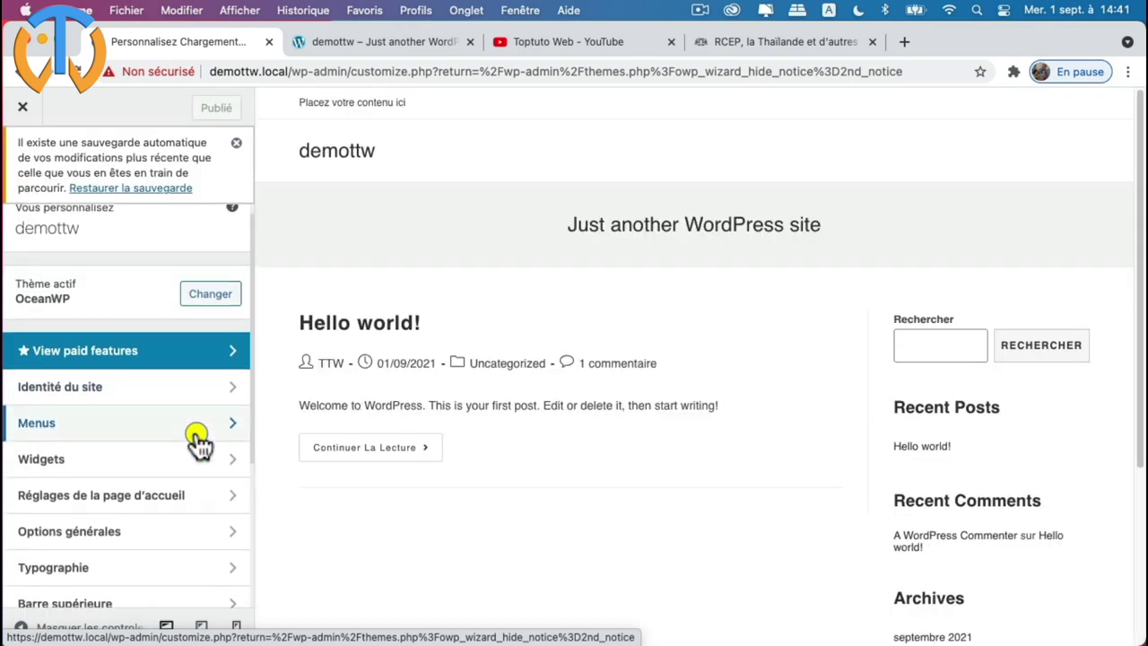
click(235, 144)
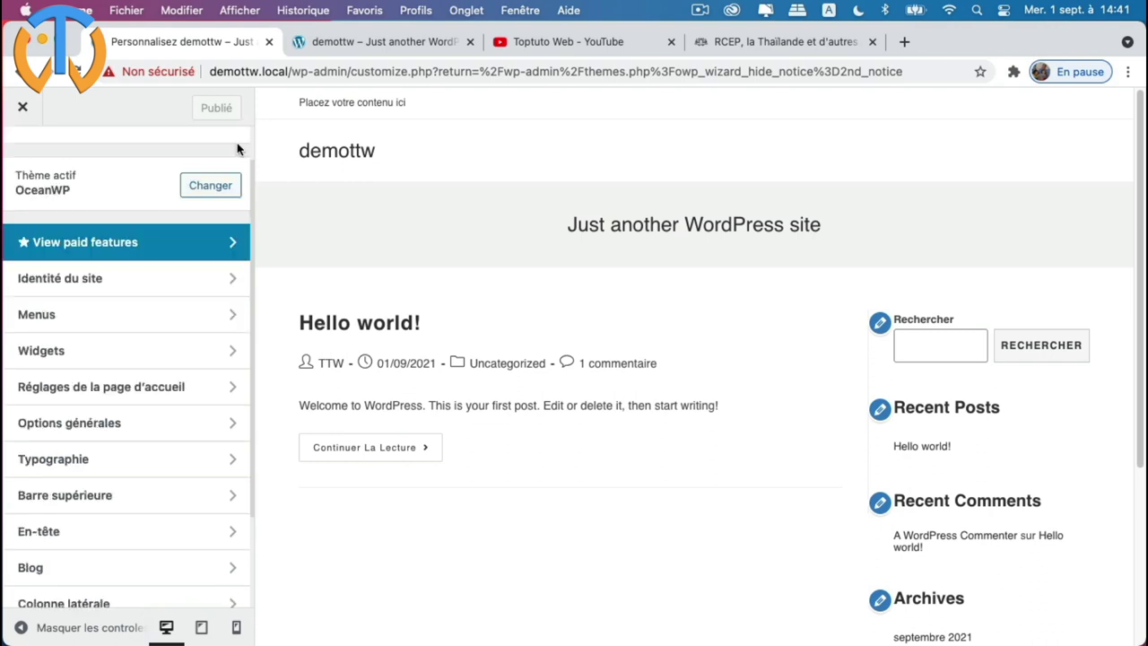
scroll(154, 385, down, 3)
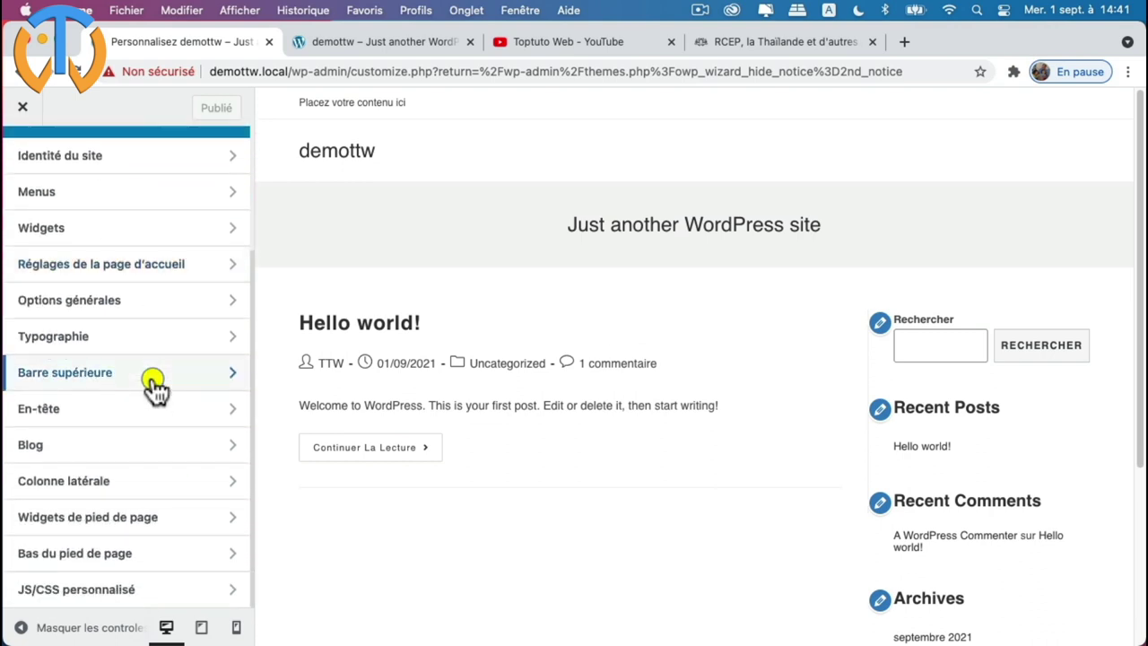
scroll(155, 386, up, 4)
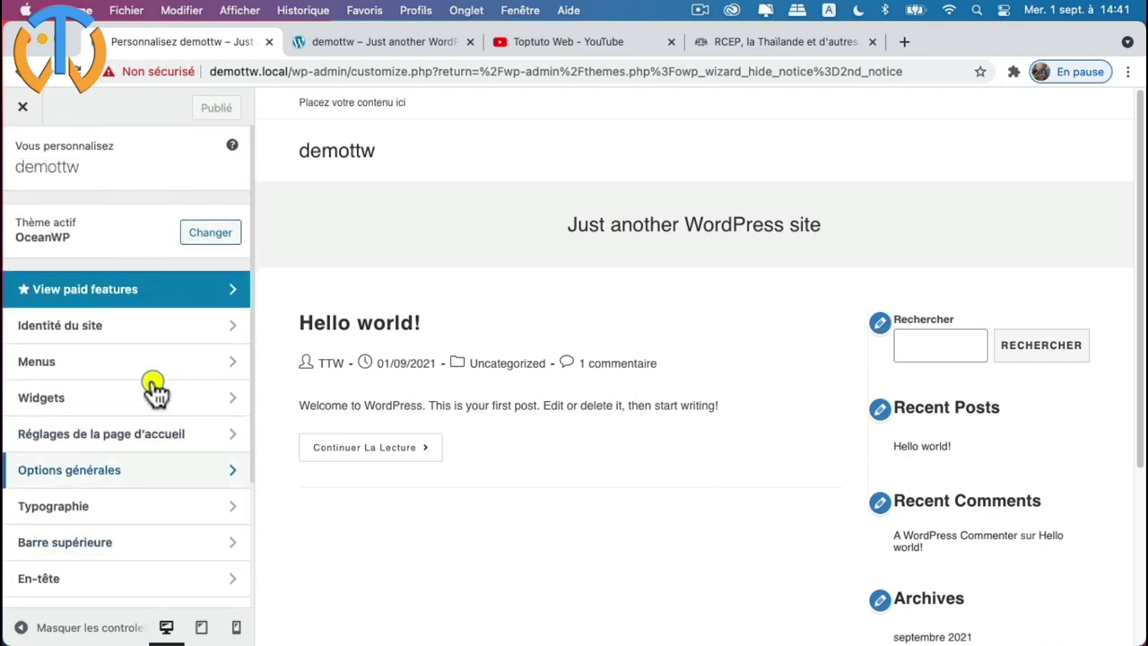
scroll(154, 385, down, 4)
scroll(154, 389, up, 2)
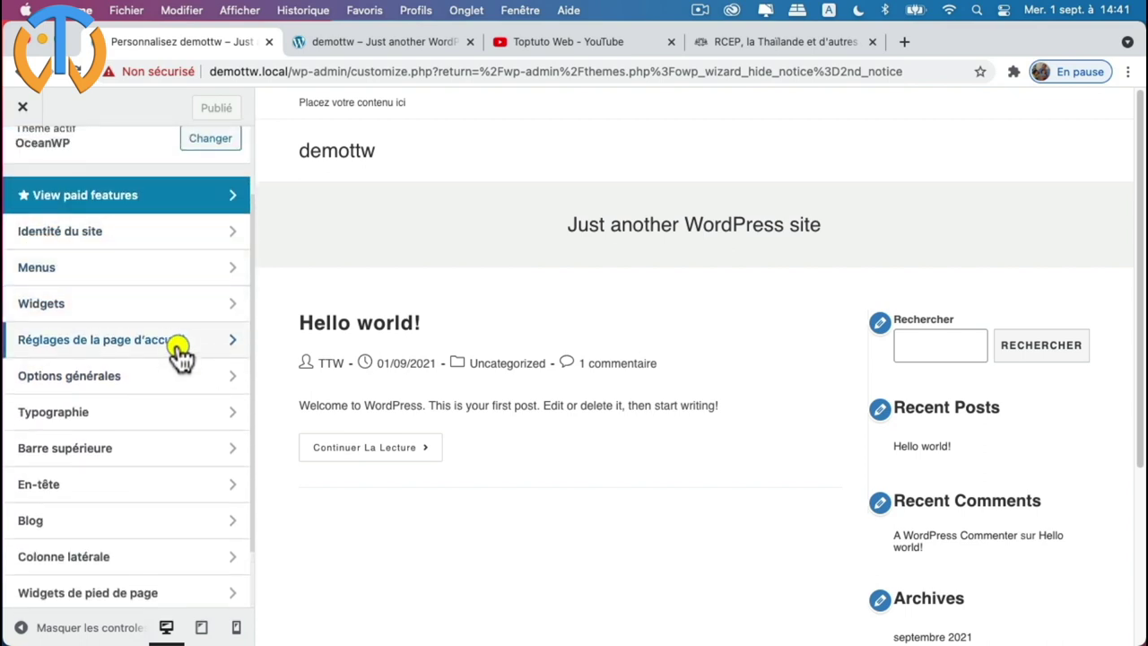
- Check the OceanWP site identity settings and the menu settings, returning to the main section list
click(163, 233)
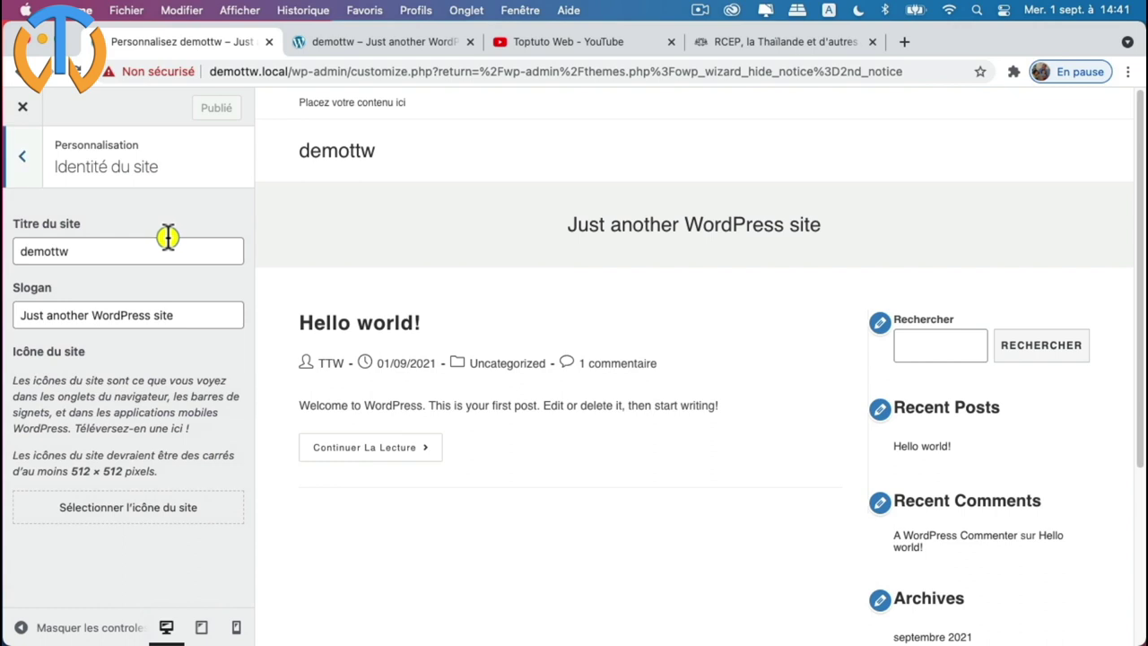
click(41, 175)
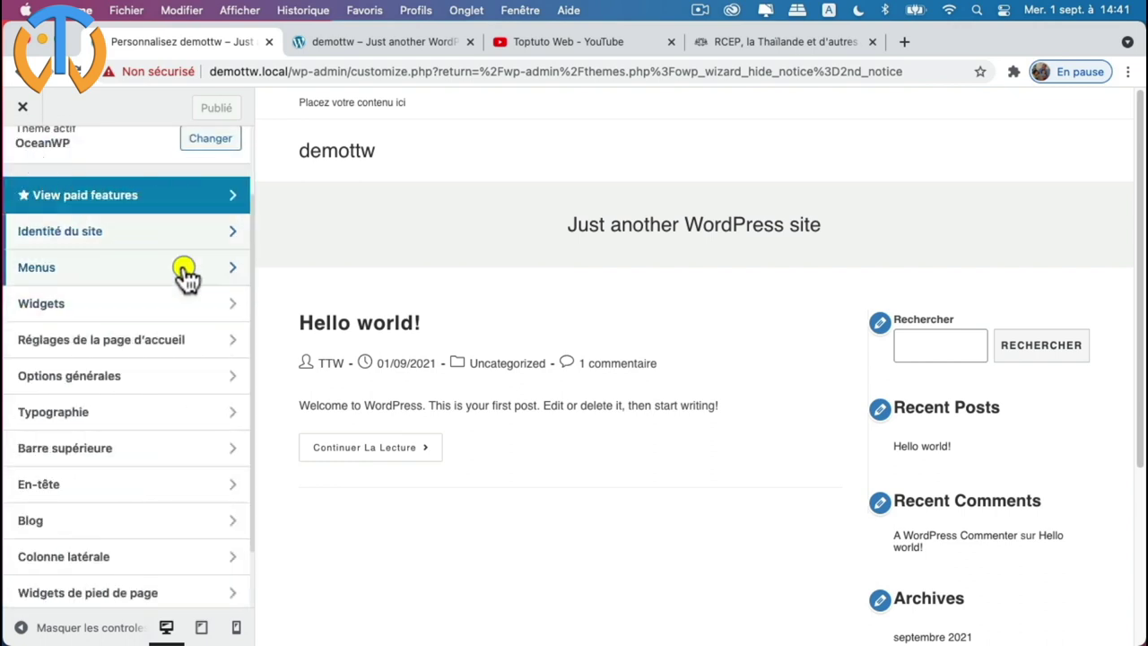
click(184, 271)
click(24, 156)
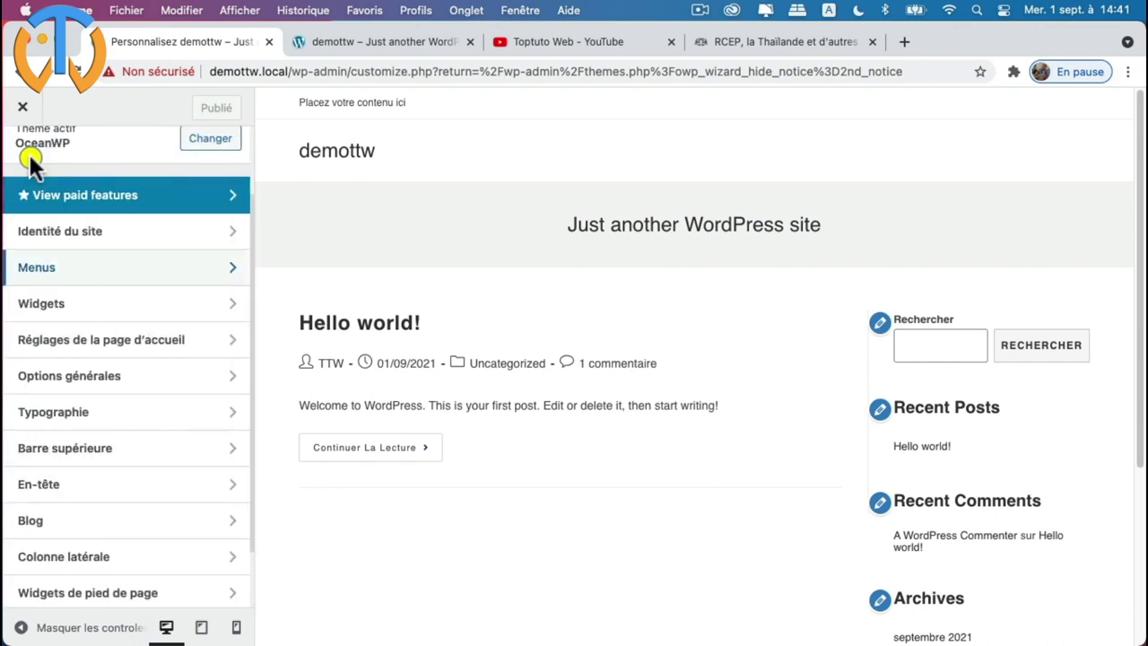
- Examine the general style settings within OceanWP's general options, including main, background and link colours, and return to the general options
click(197, 379)
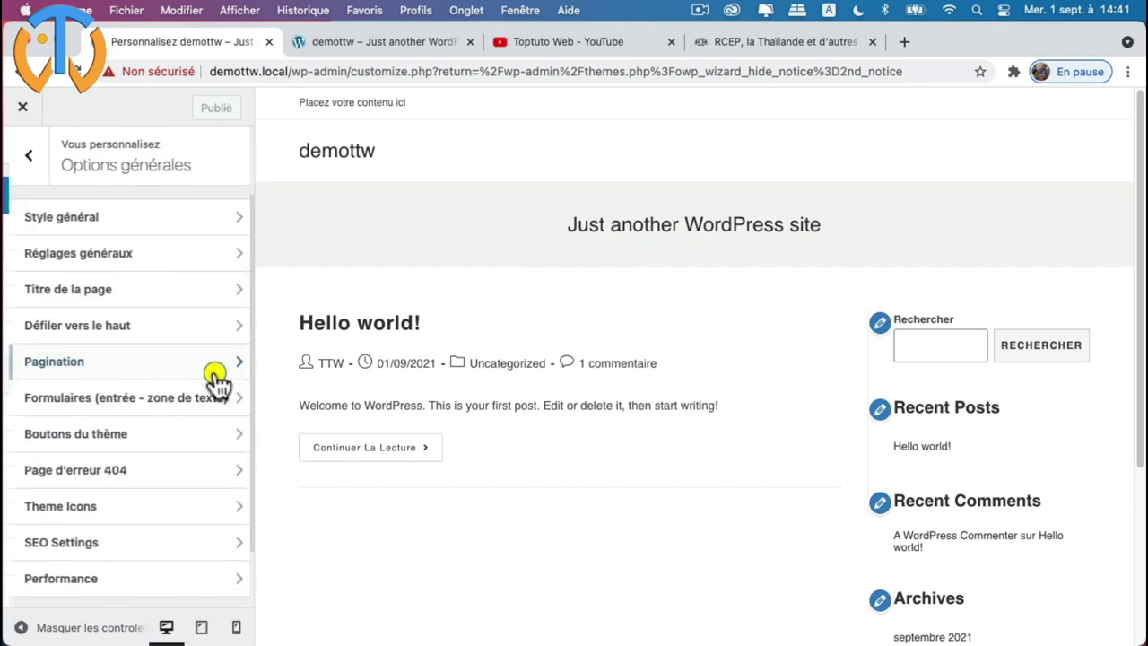
click(83, 219)
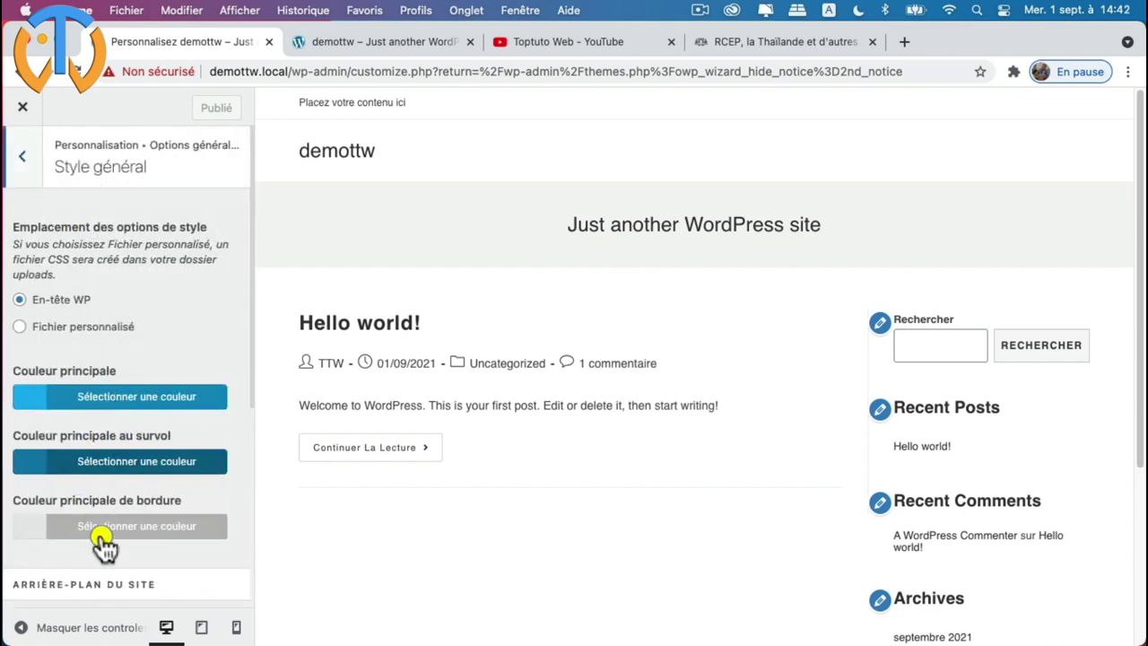
scroll(81, 543, down, 3)
scroll(107, 545, down, 3)
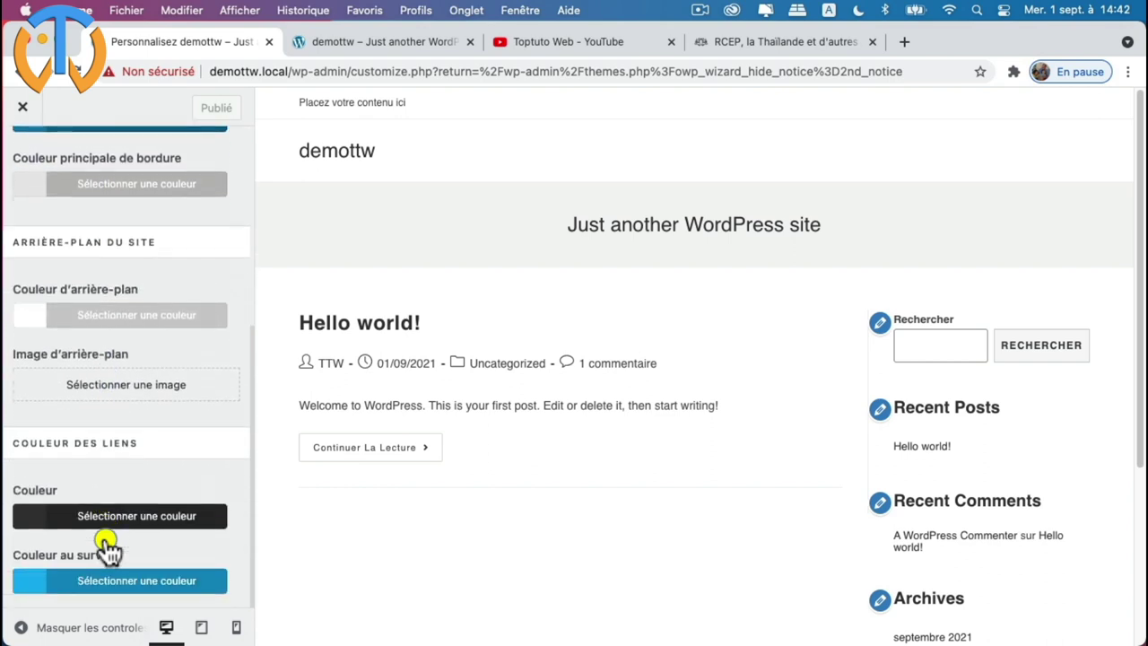
scroll(149, 480, up, 6)
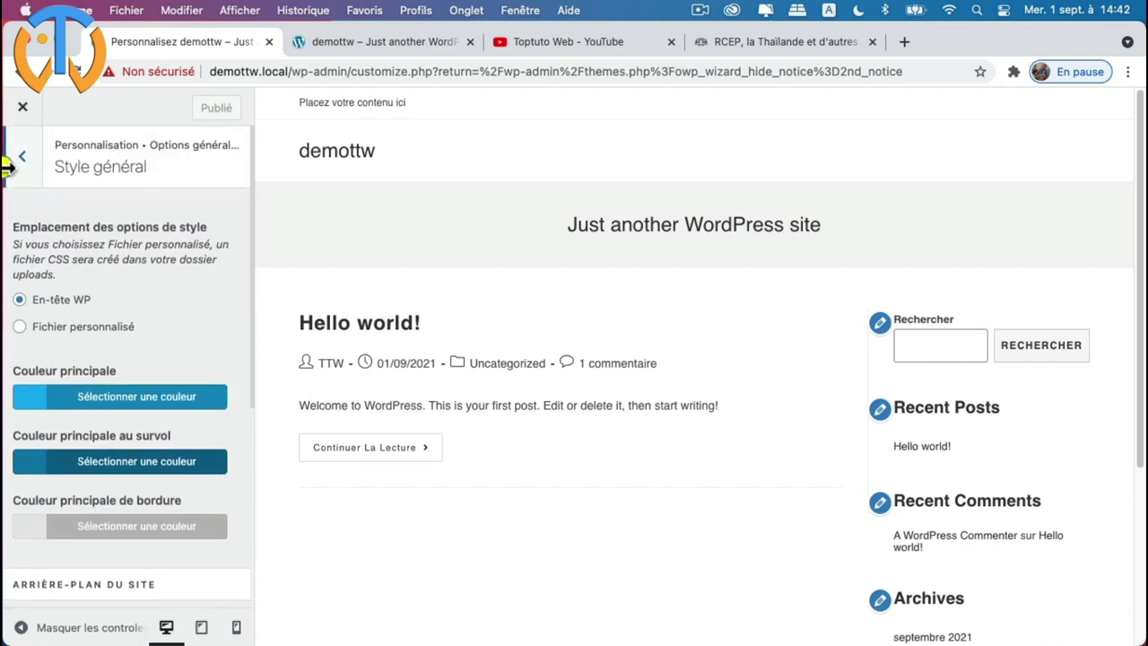
click(21, 158)
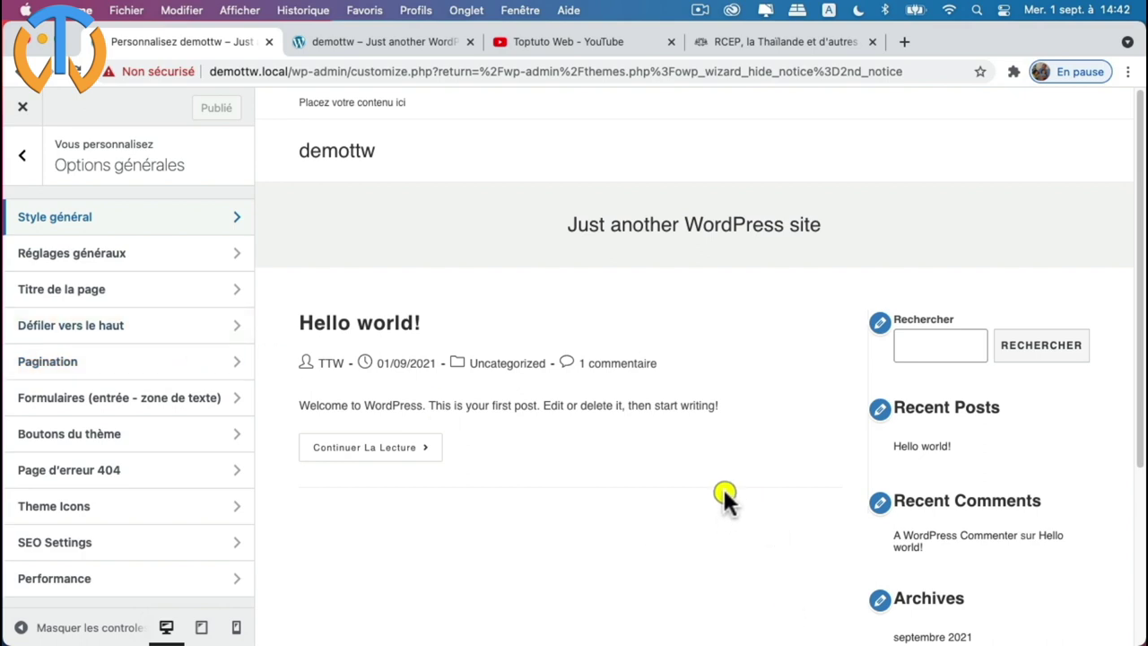
- Test the preview's scroll-to-top button, and set its arrow icon to the double chevron in the Défiler vers le haut options
drag(1137, 437, 1136, 628)
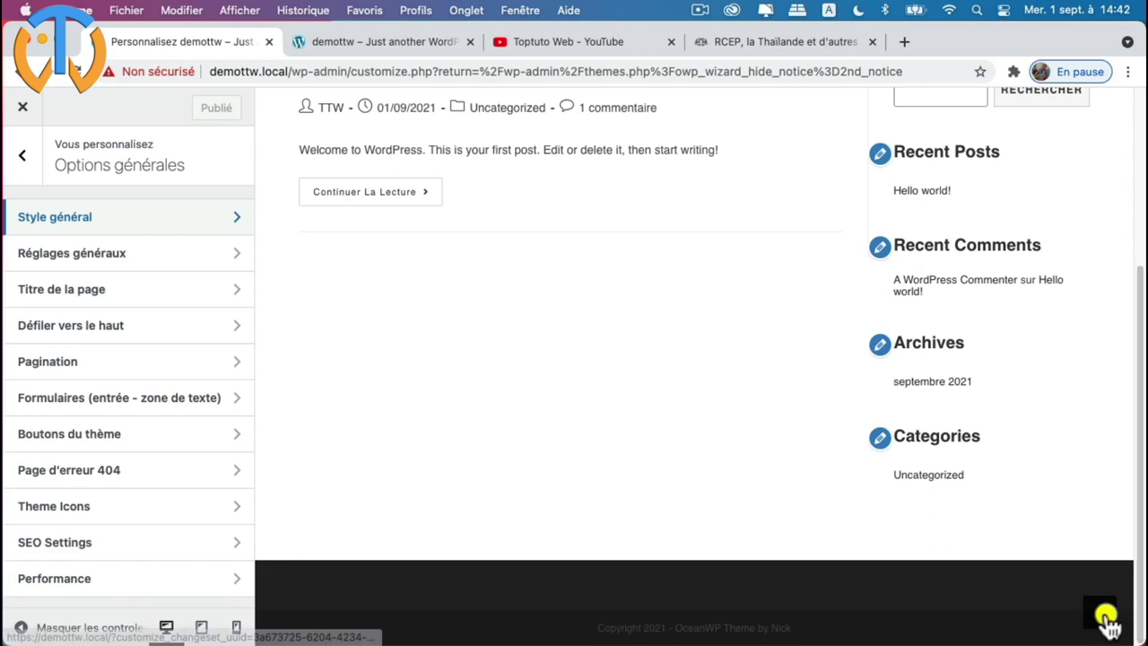
click(1098, 615)
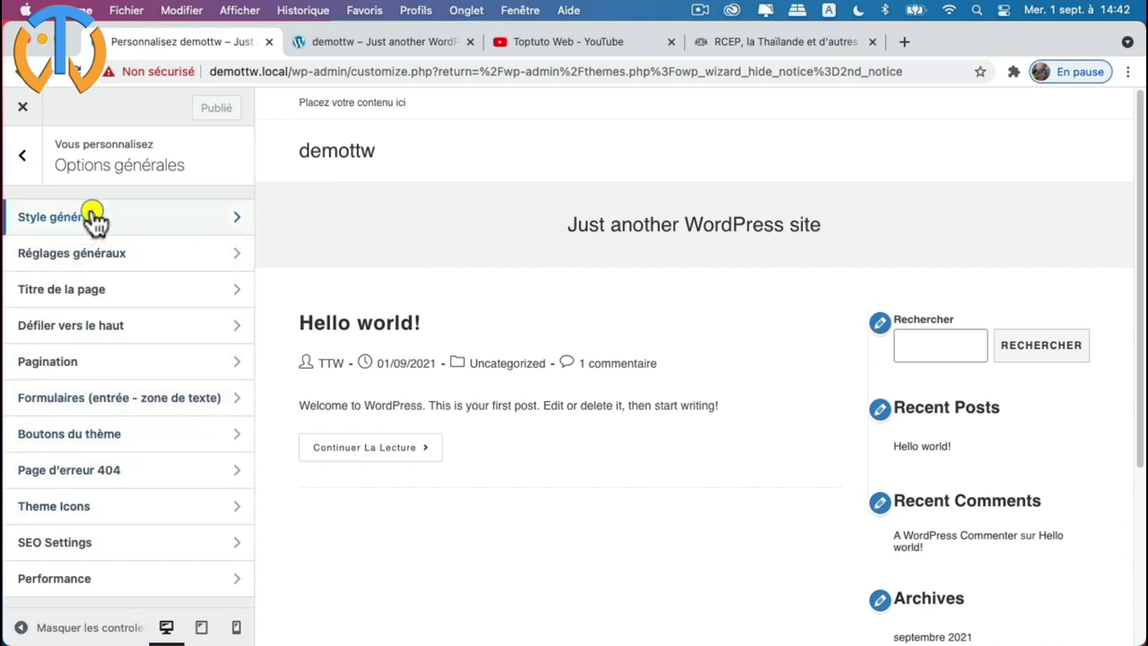
click(128, 330)
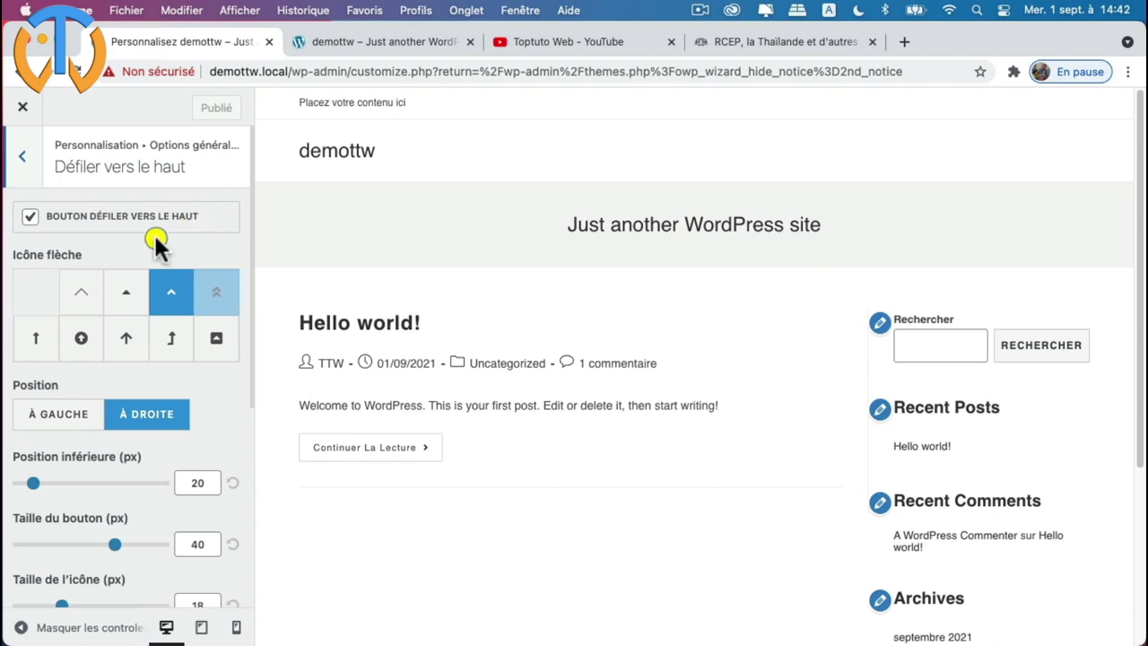
click(220, 298)
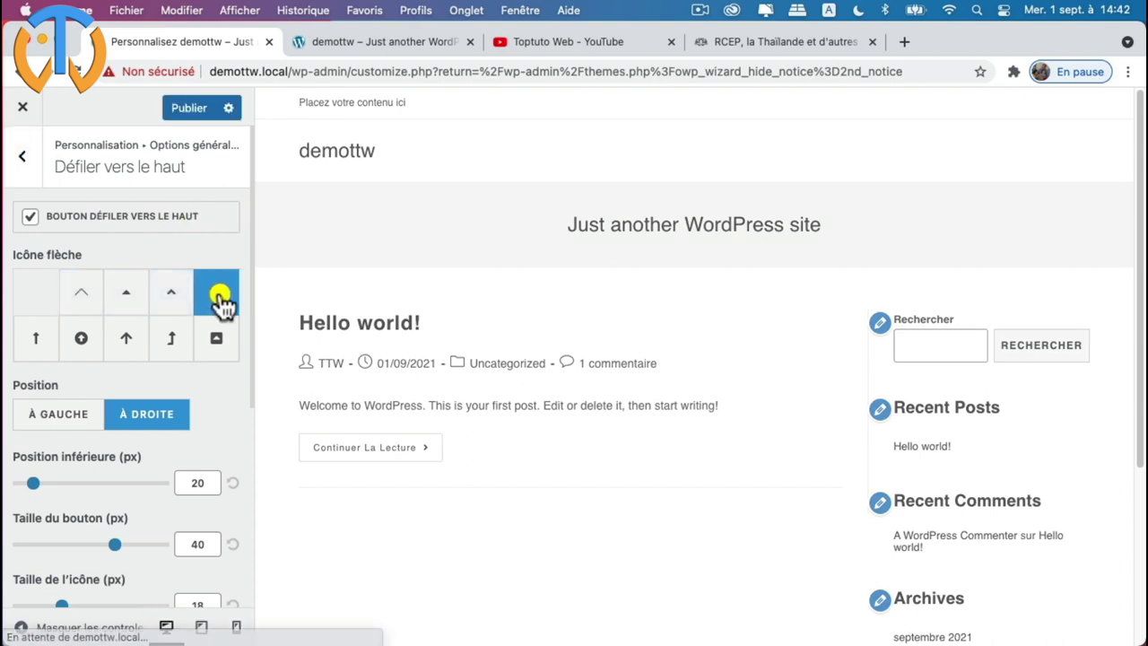
scroll(106, 543, down, 5)
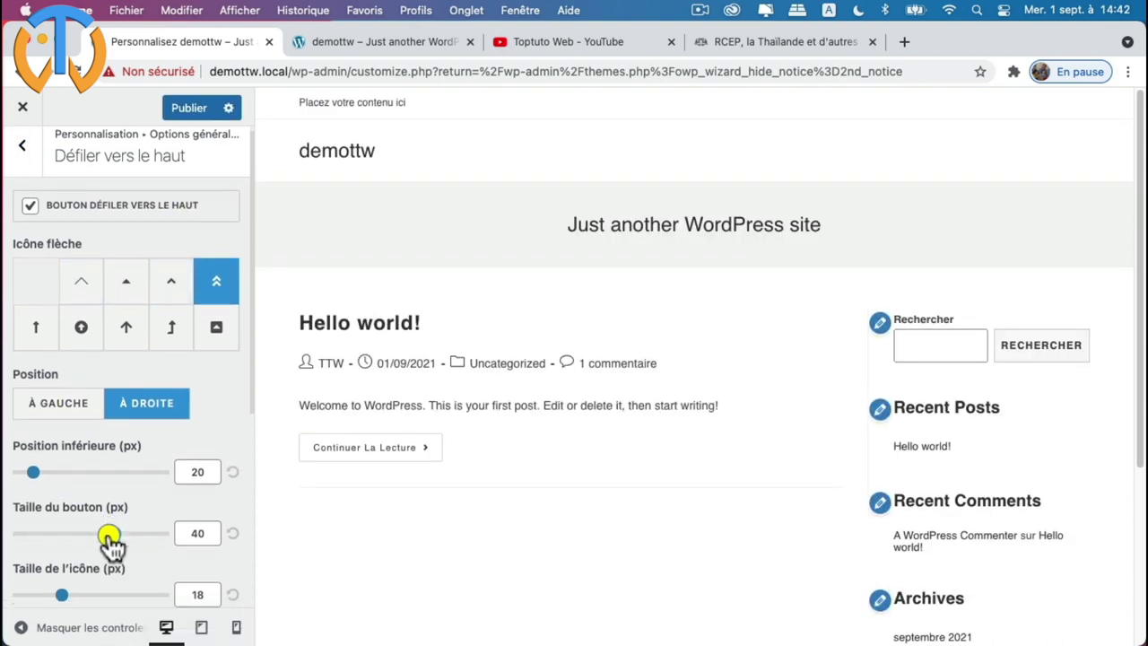
scroll(89, 439, down, 3)
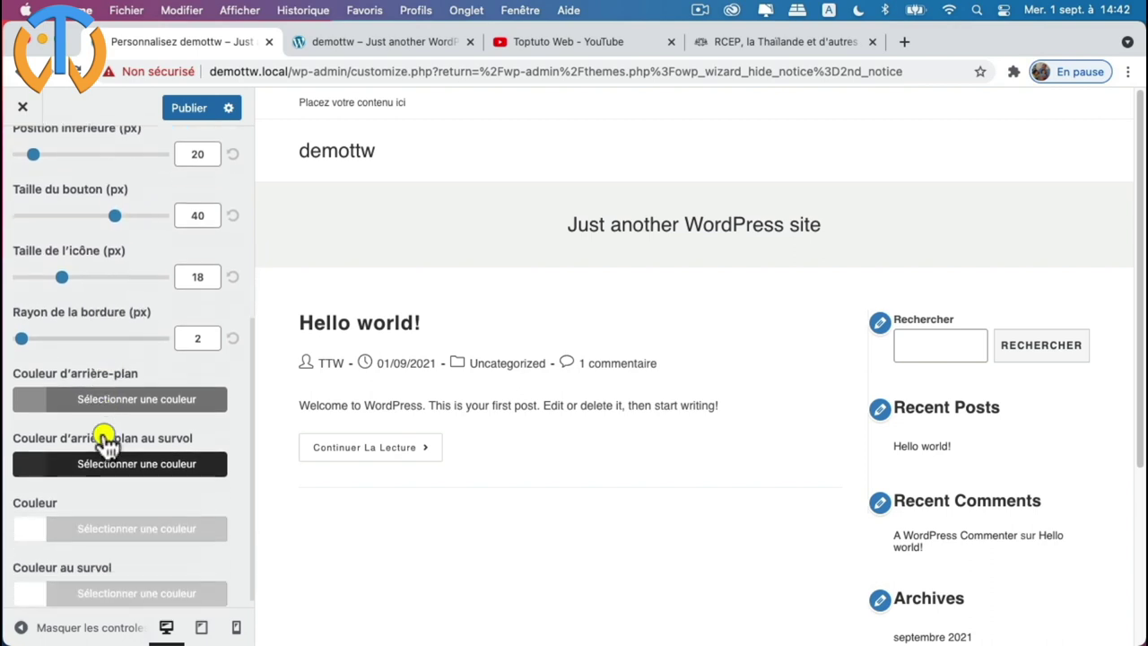
scroll(145, 496, up, 8)
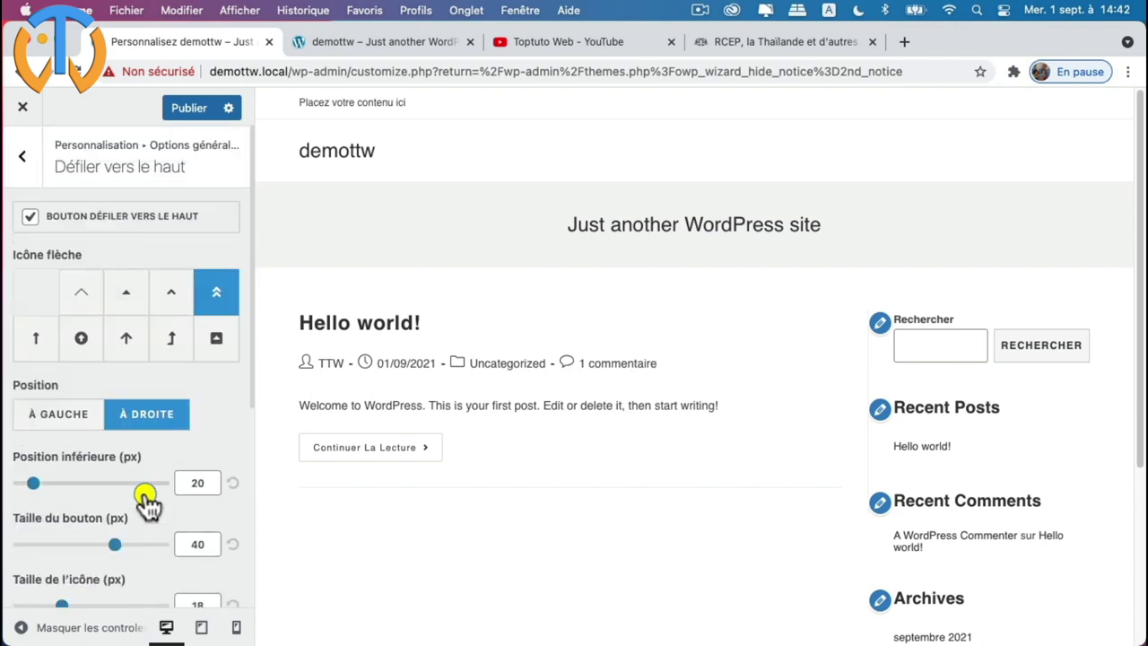
click(27, 157)
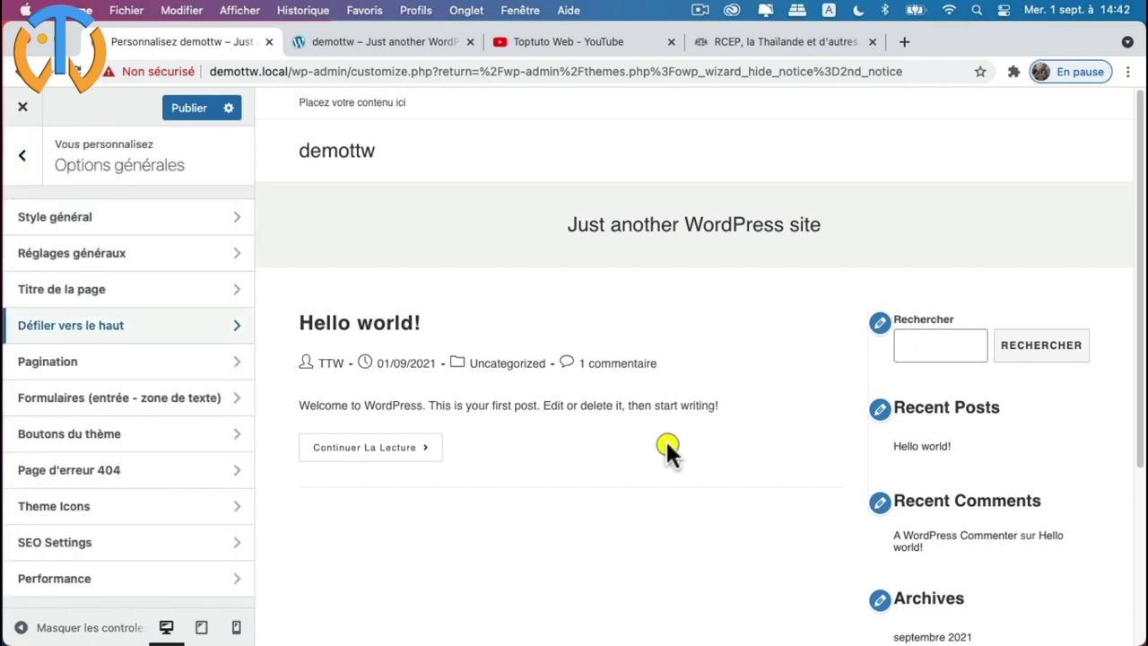
- Check the pagination settings and the list of typography sections, returning to the main section list
click(197, 362)
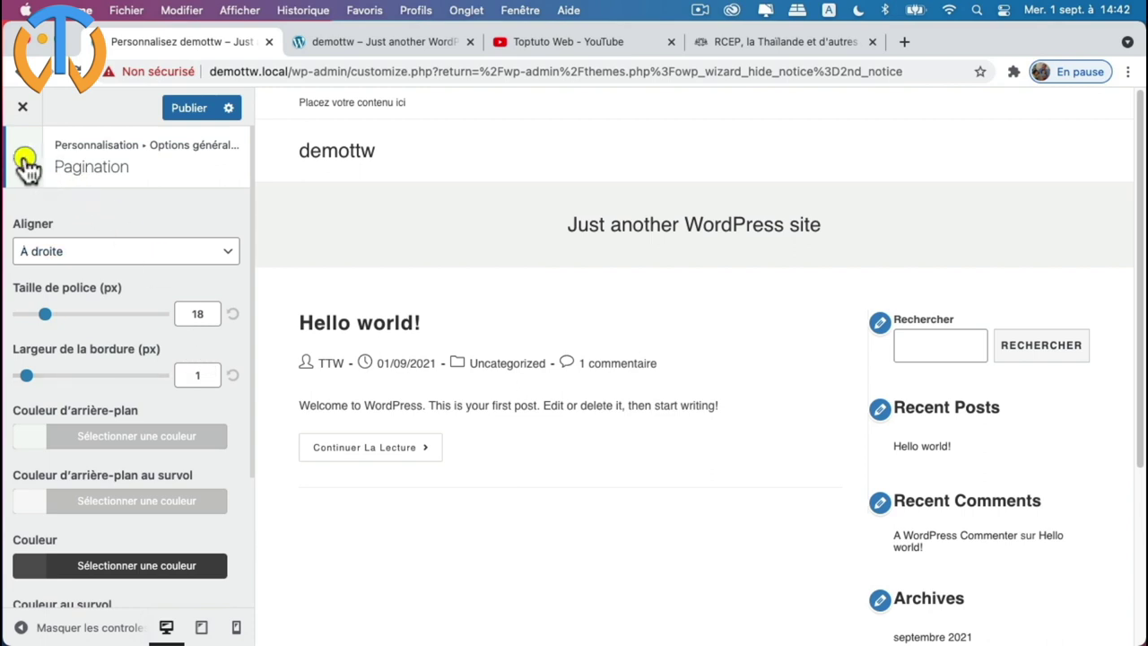
click(25, 163)
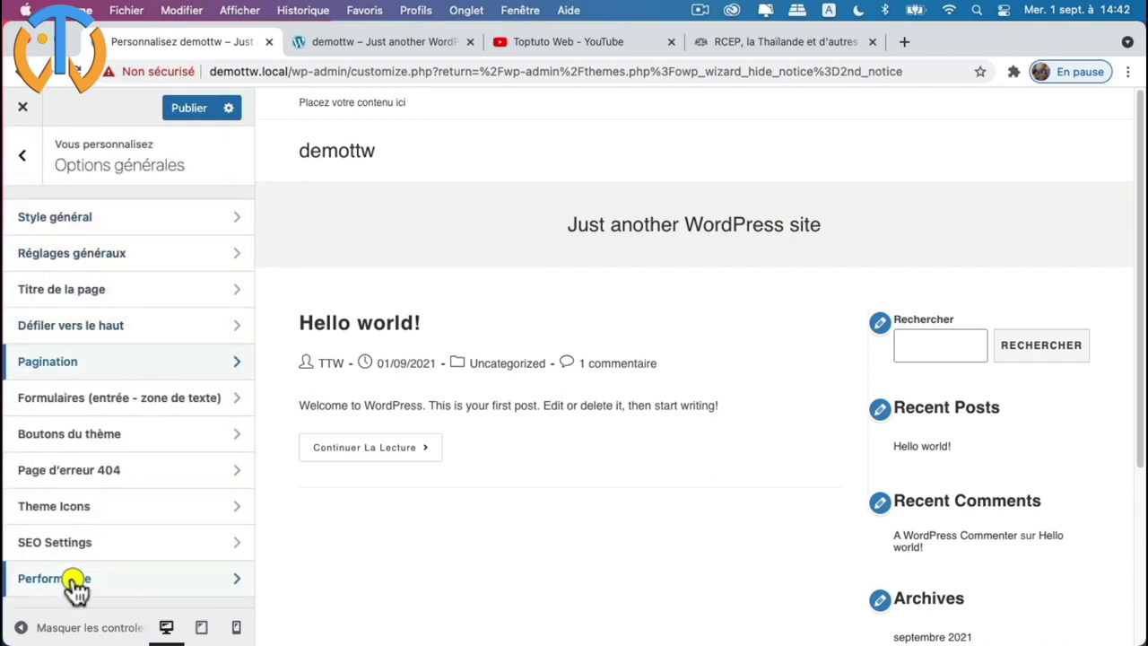
click(23, 156)
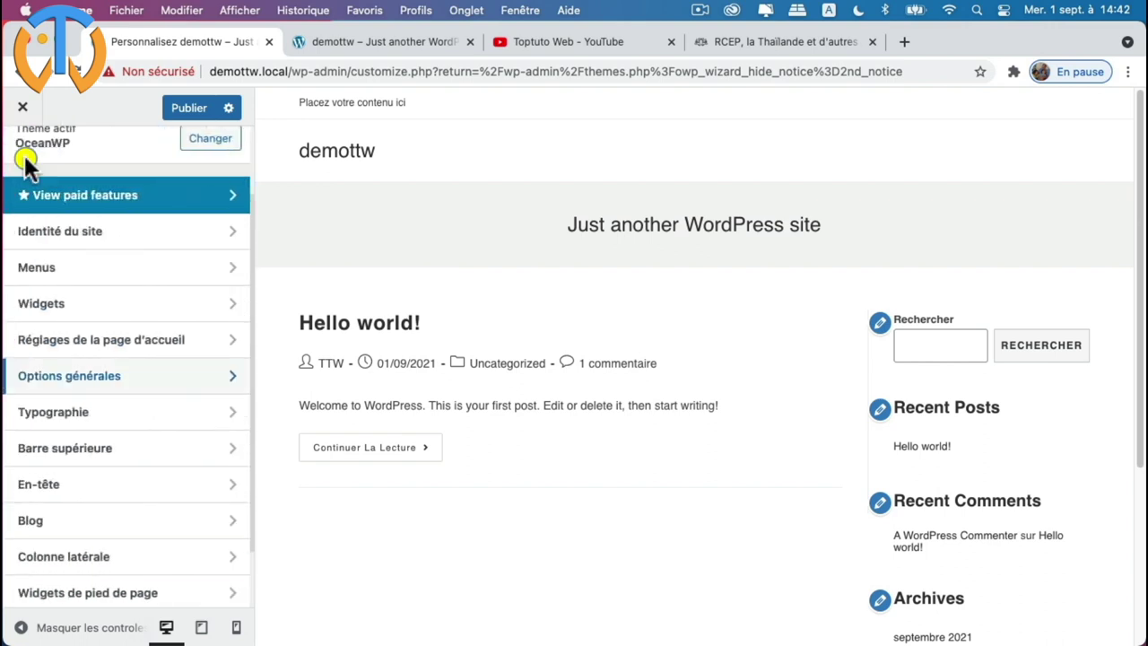
click(103, 412)
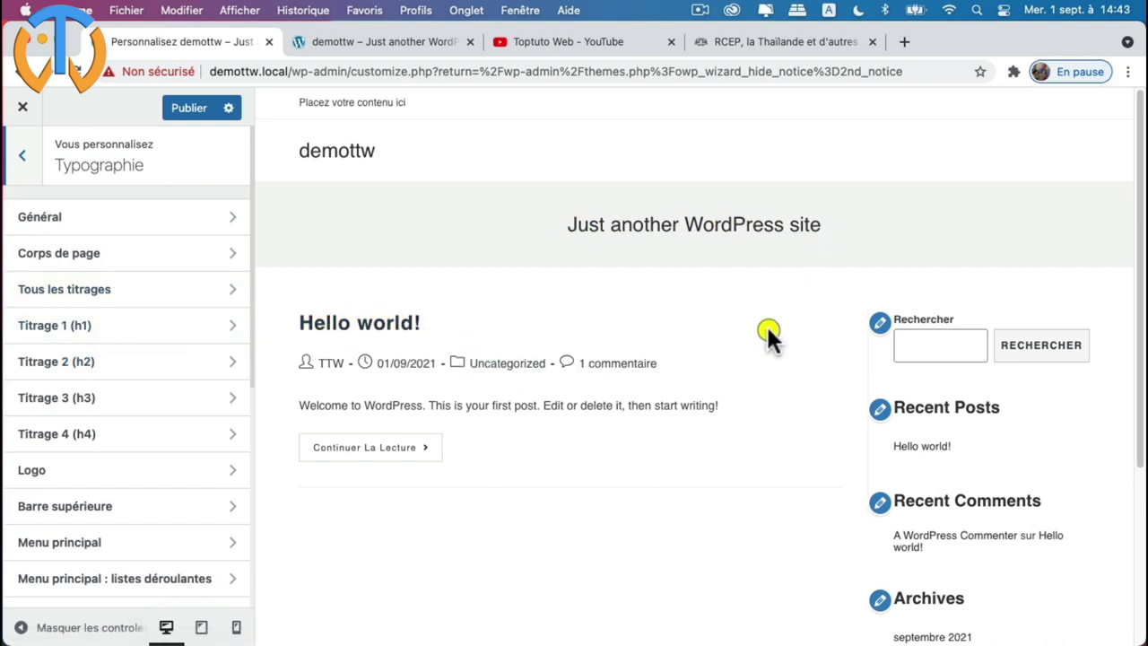
click(26, 158)
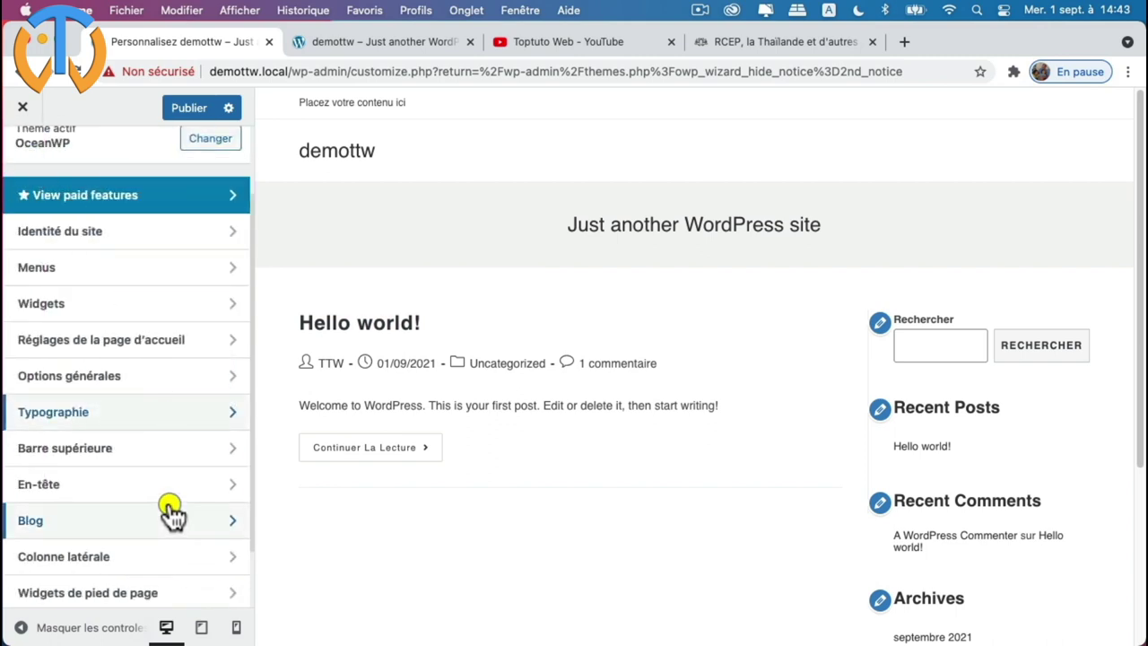
- Review the blog layout options for Entrées du blog and Article unique, returning to the main section list
scroll(170, 511, down, 3)
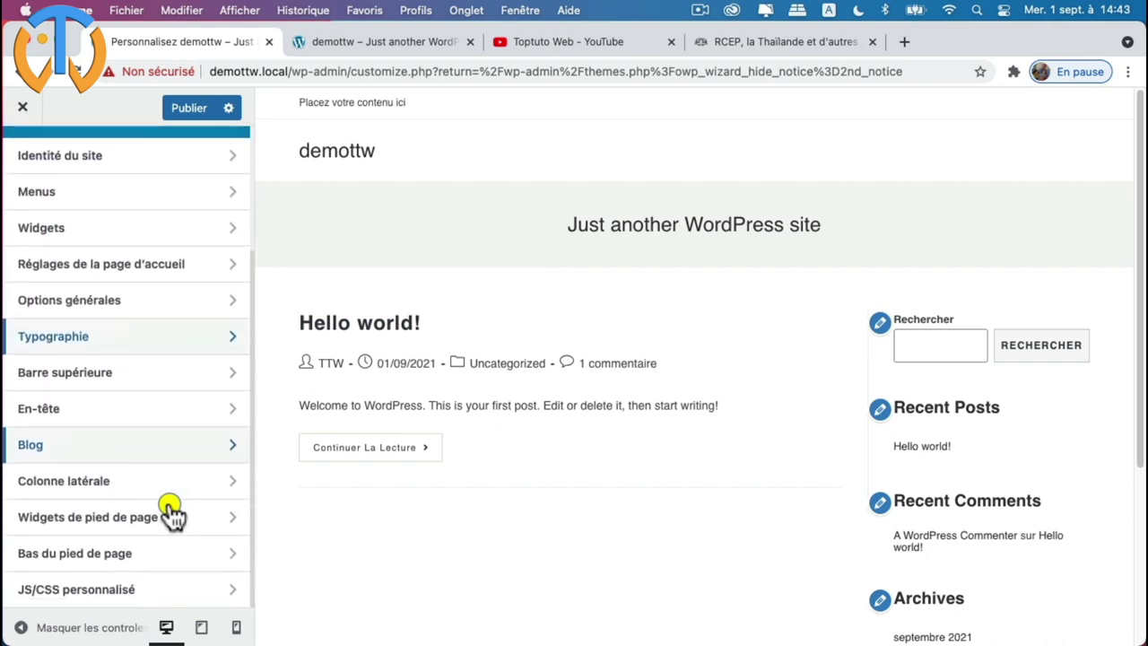
click(126, 445)
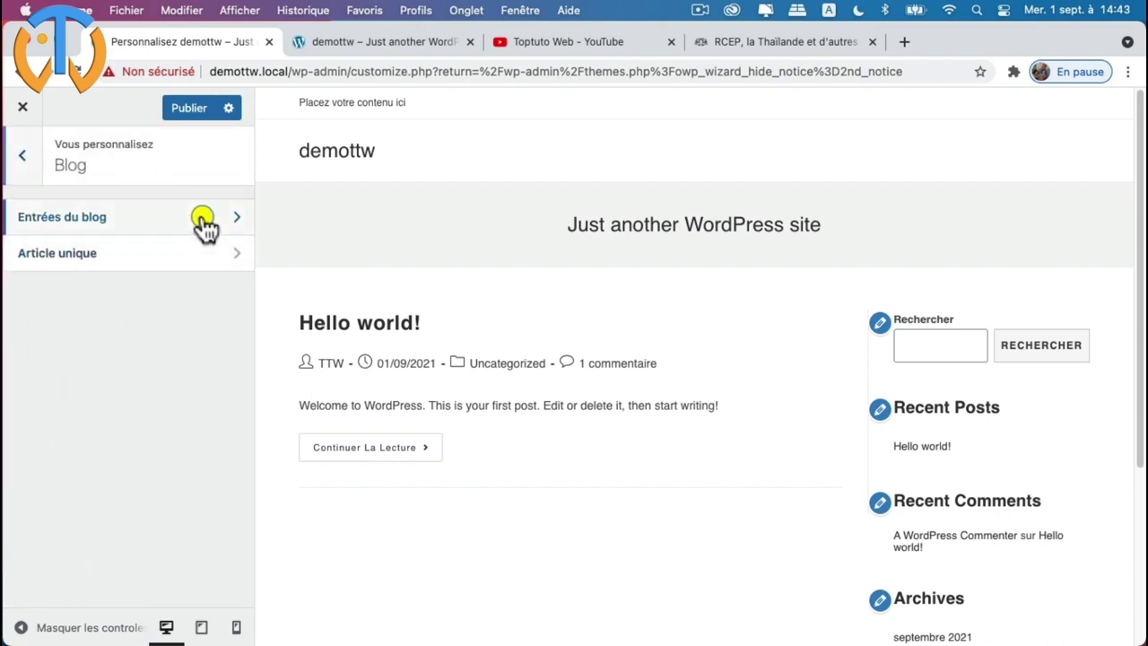
click(203, 220)
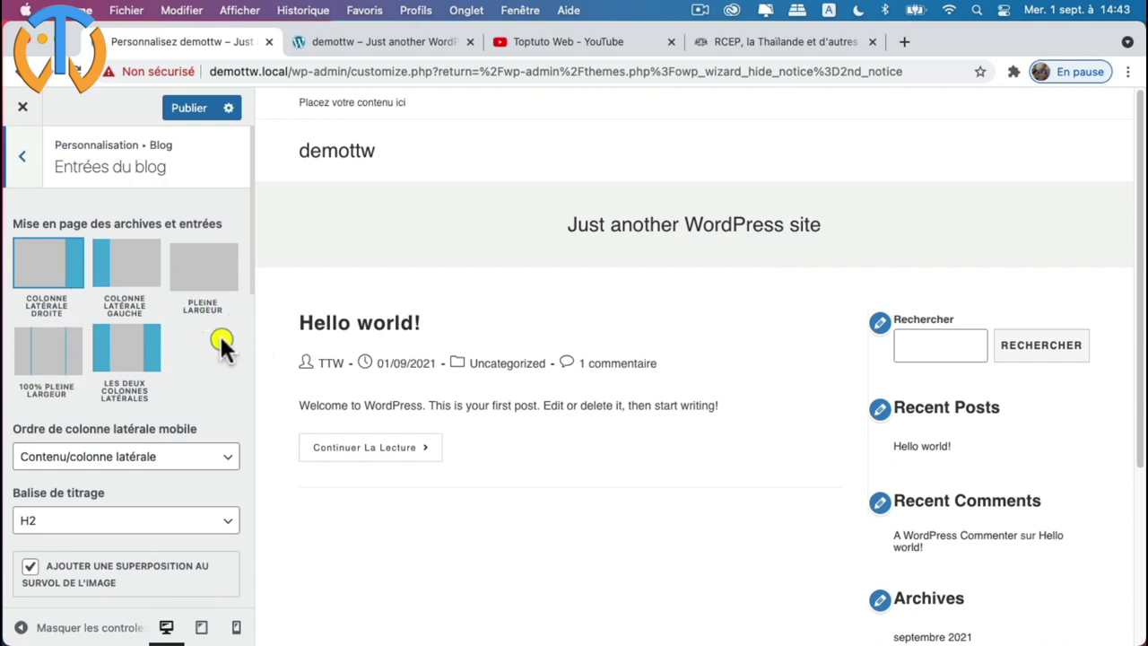
click(24, 171)
click(79, 254)
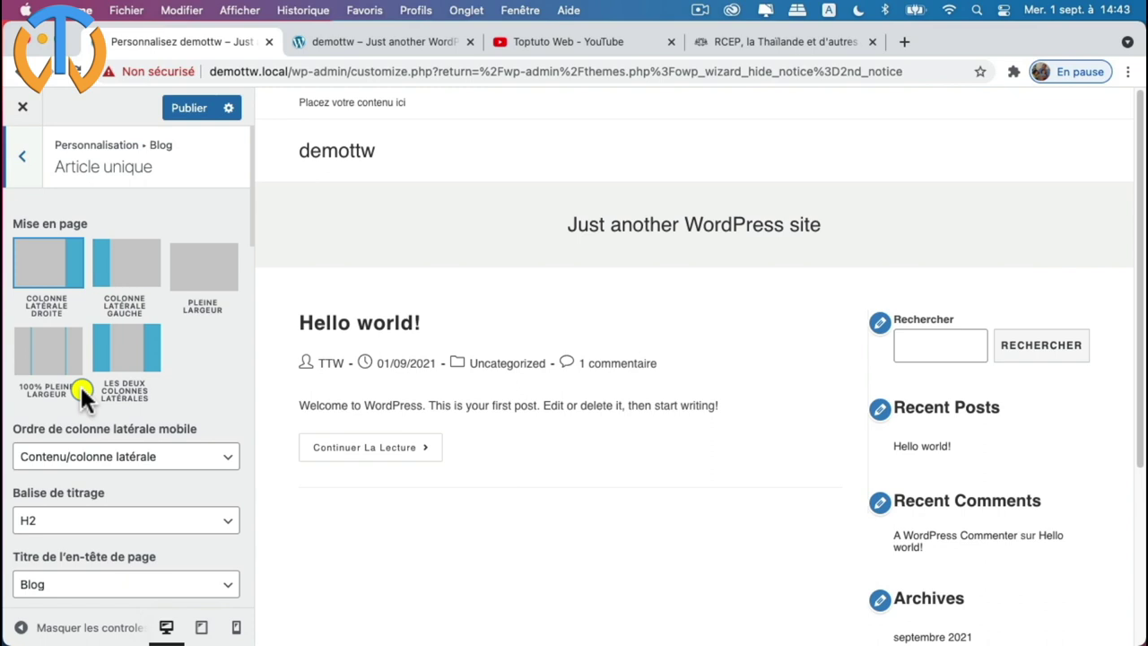
click(20, 159)
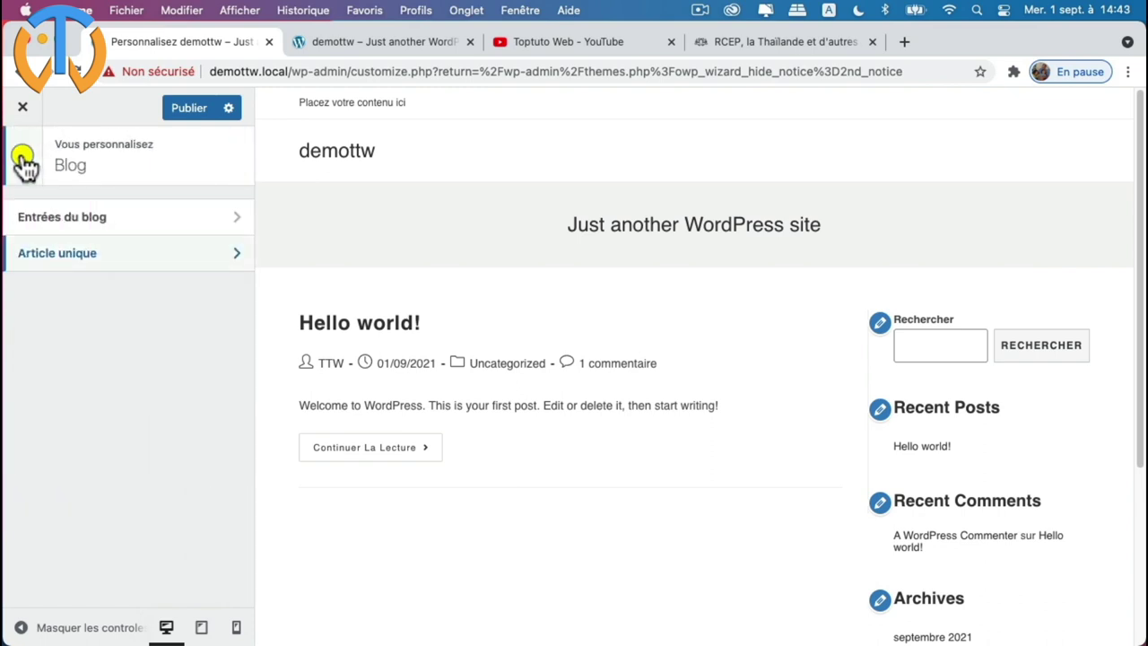
click(22, 161)
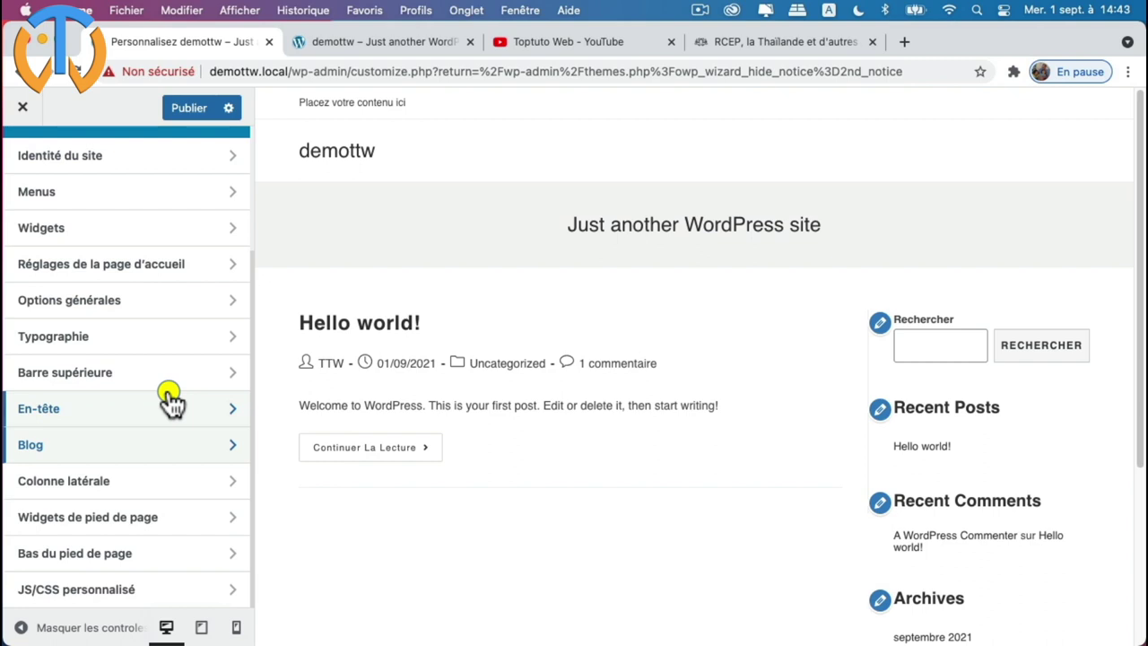
- Publish the customizer changes and exit the customizer to the WordPress dashboard
scroll(90, 469, up, 4)
scroll(90, 466, down, 4)
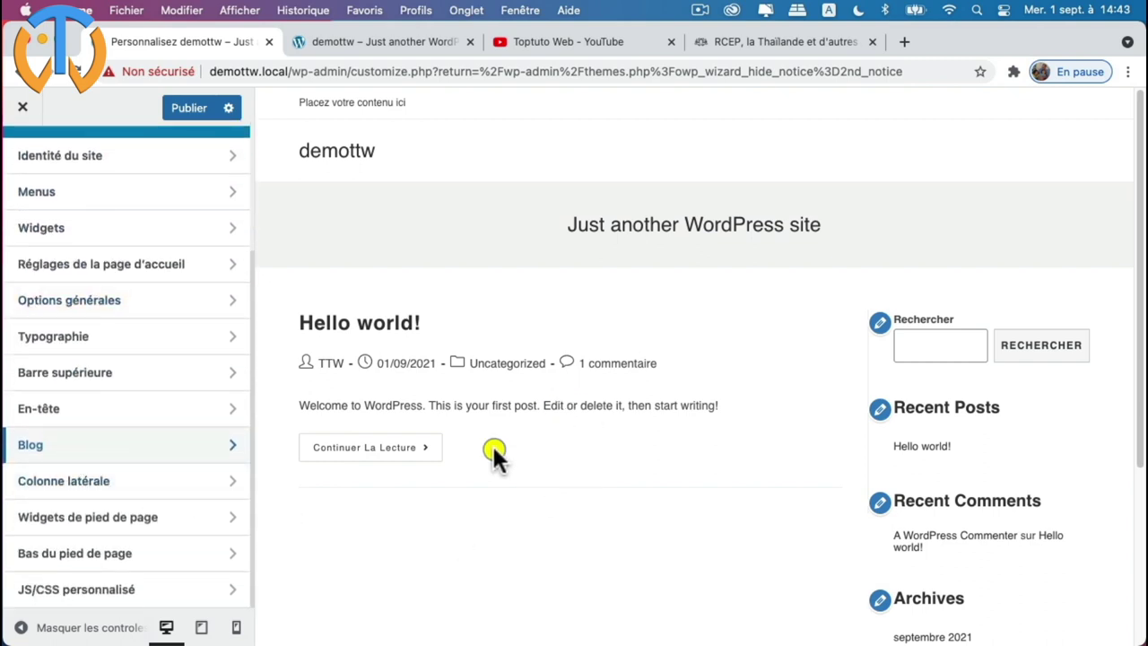
click(192, 107)
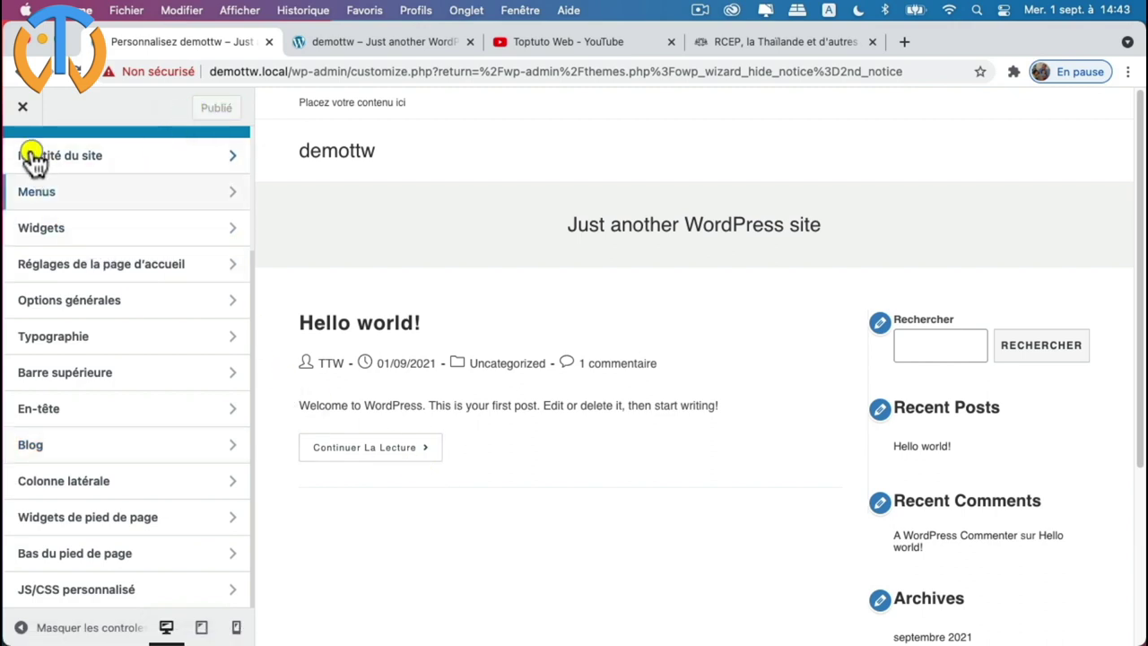
click(23, 109)
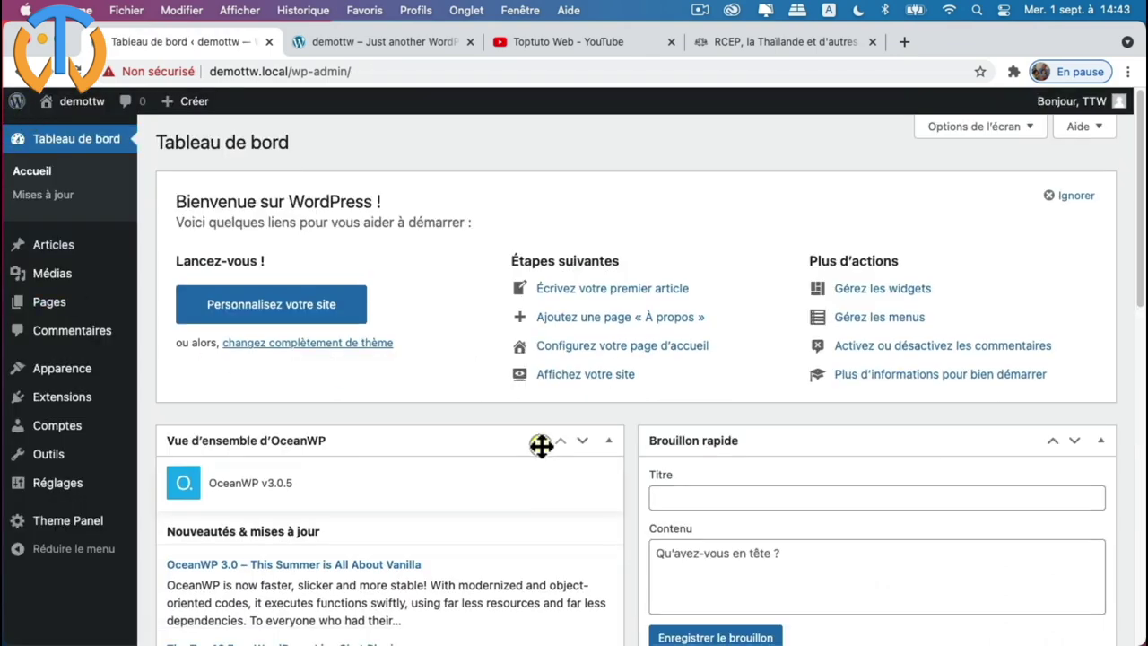
- Look over the dashboard and reveal the Apparence options
scroll(541, 446, down, 3)
scroll(541, 446, up, 3)
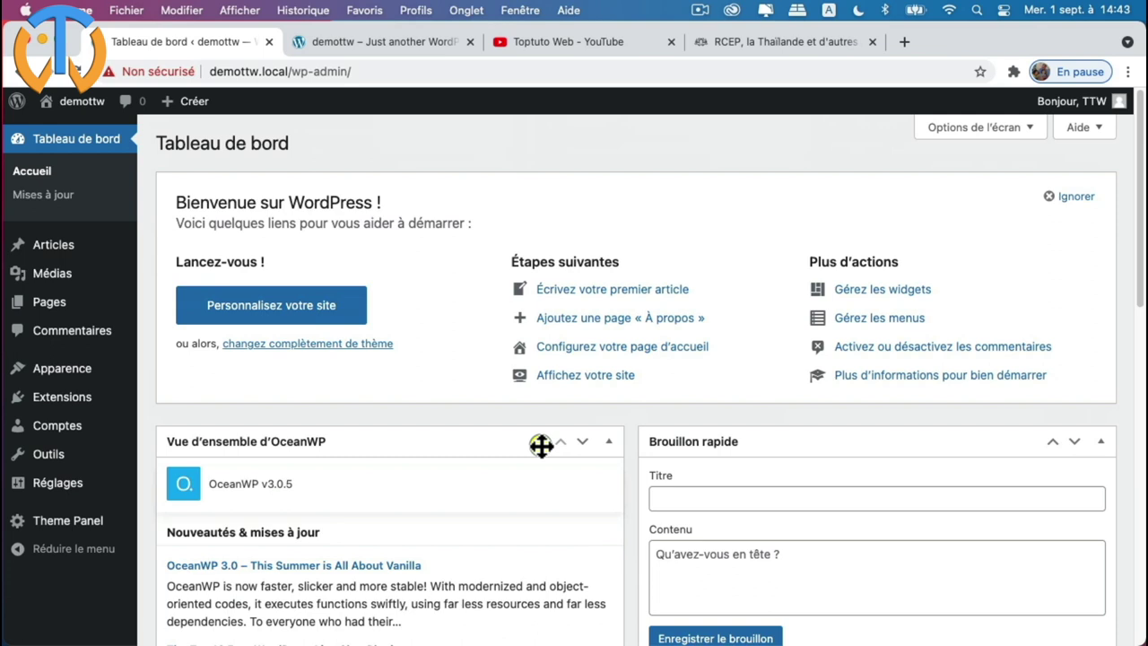
mouse_move(72, 376)
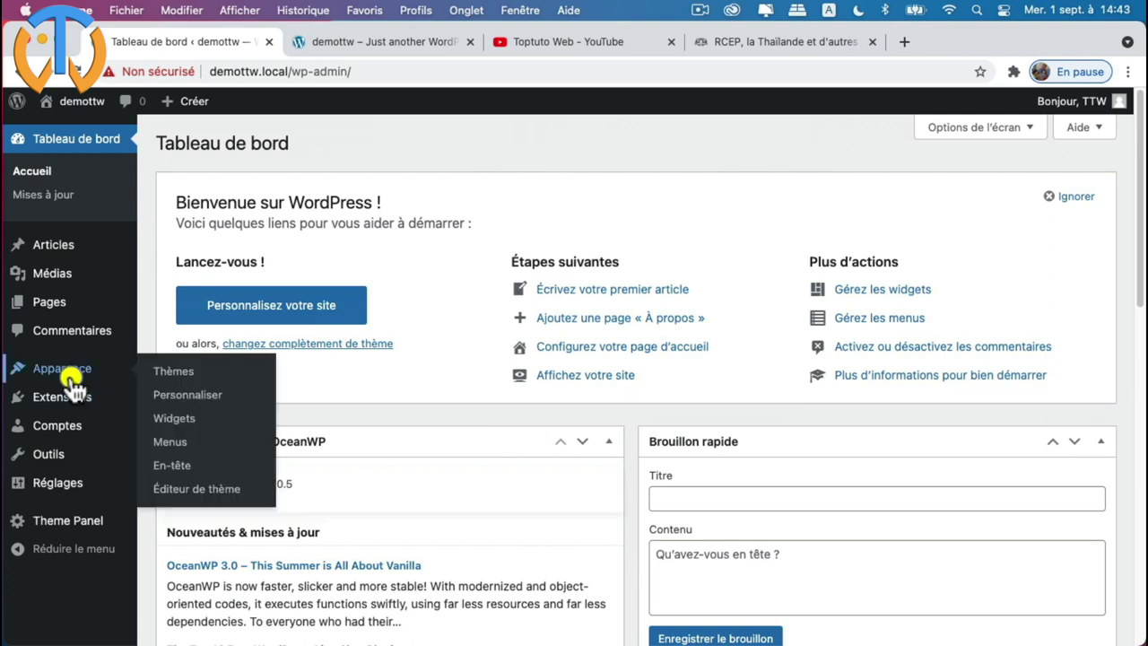